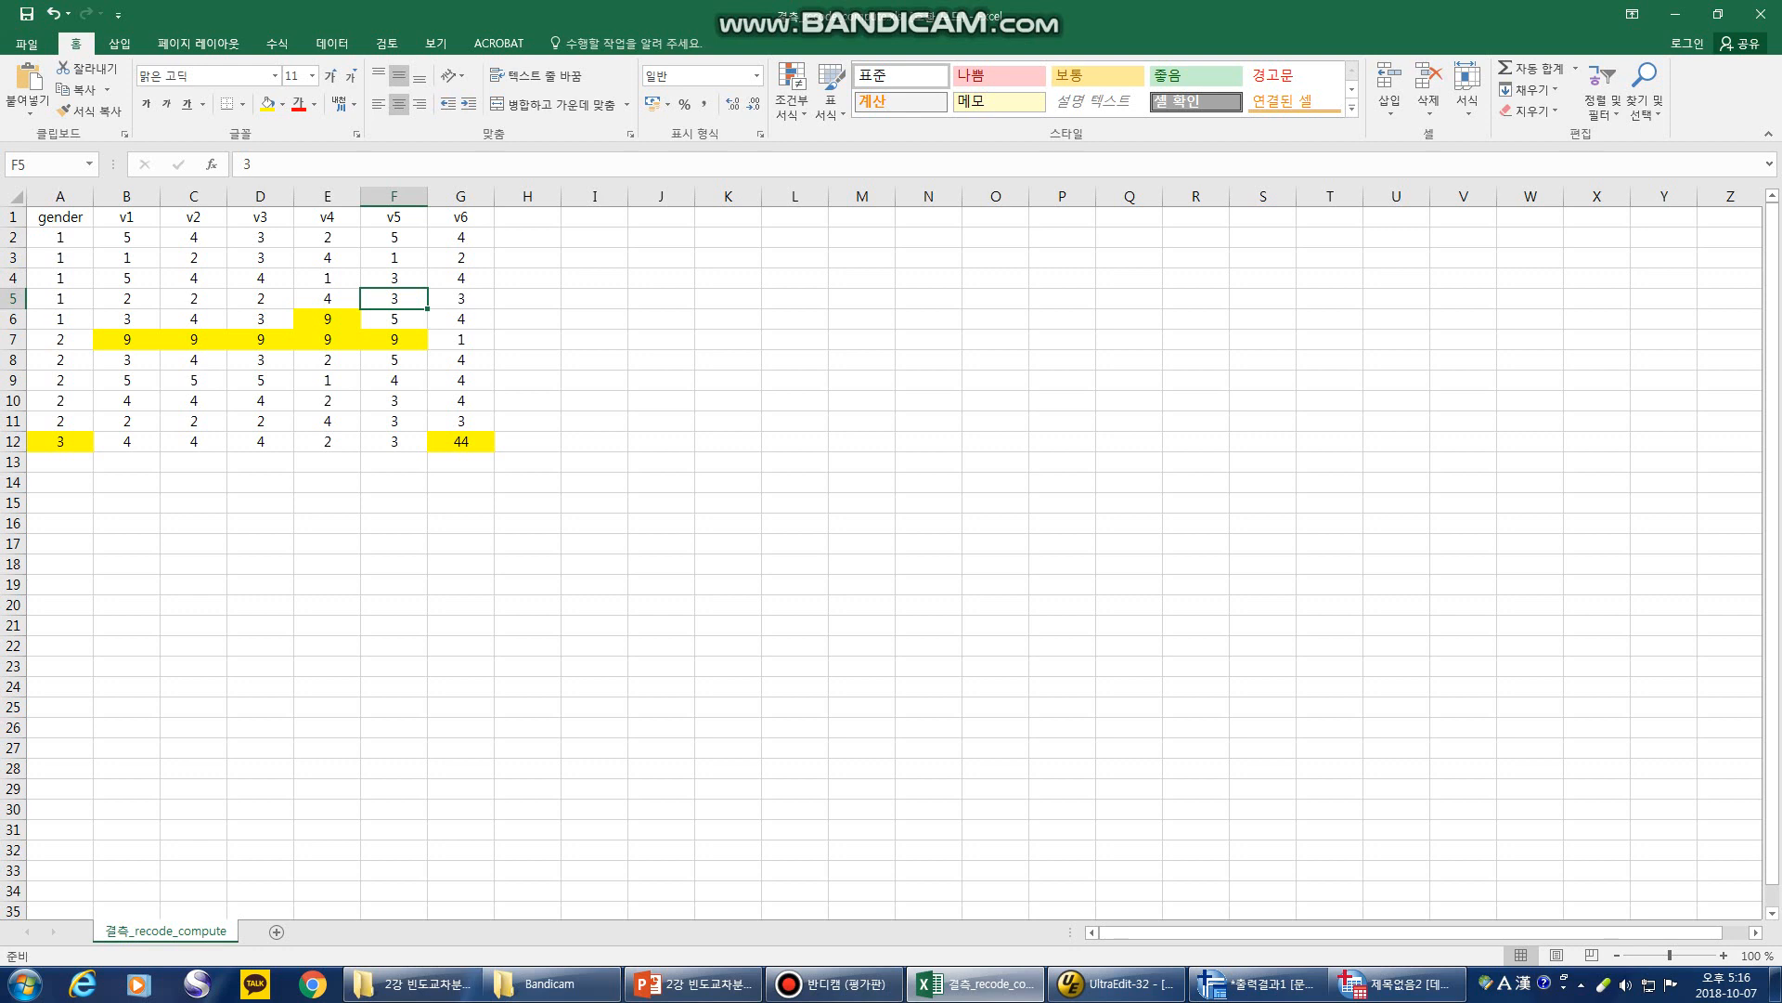
- Examine the first respondent's record in row 2, going from gender through v1 to v6
left_click(61, 258)
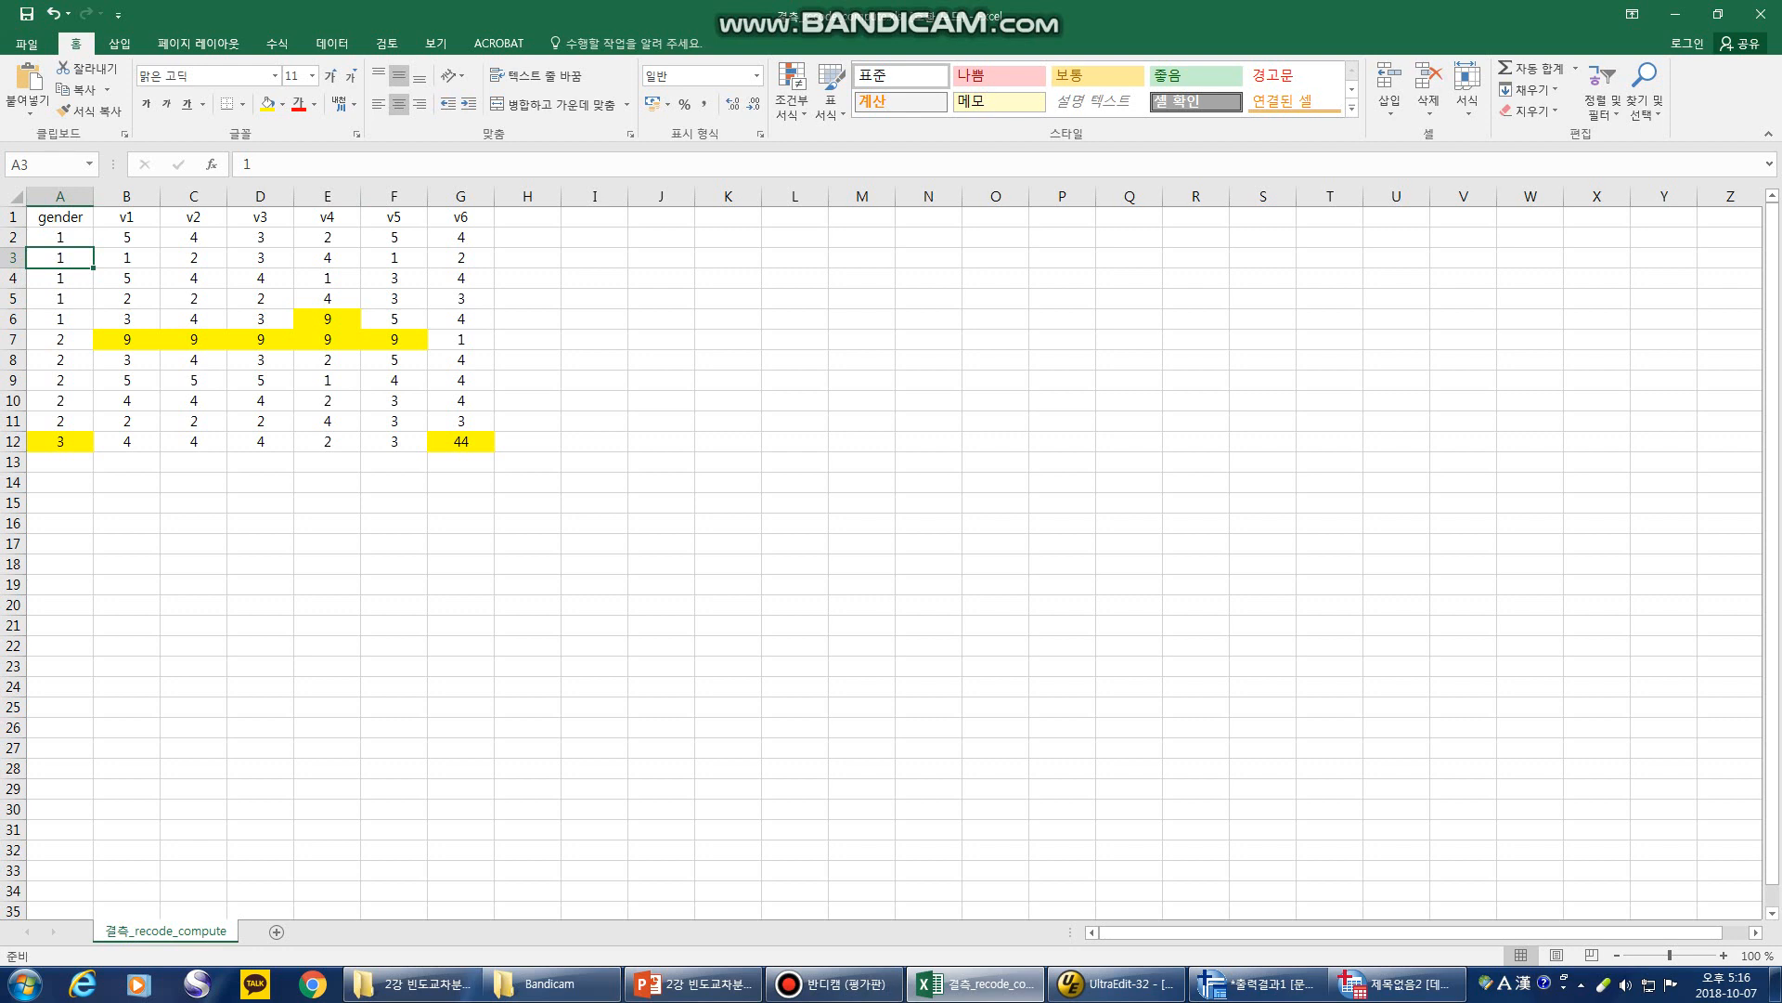
left_click(60, 237)
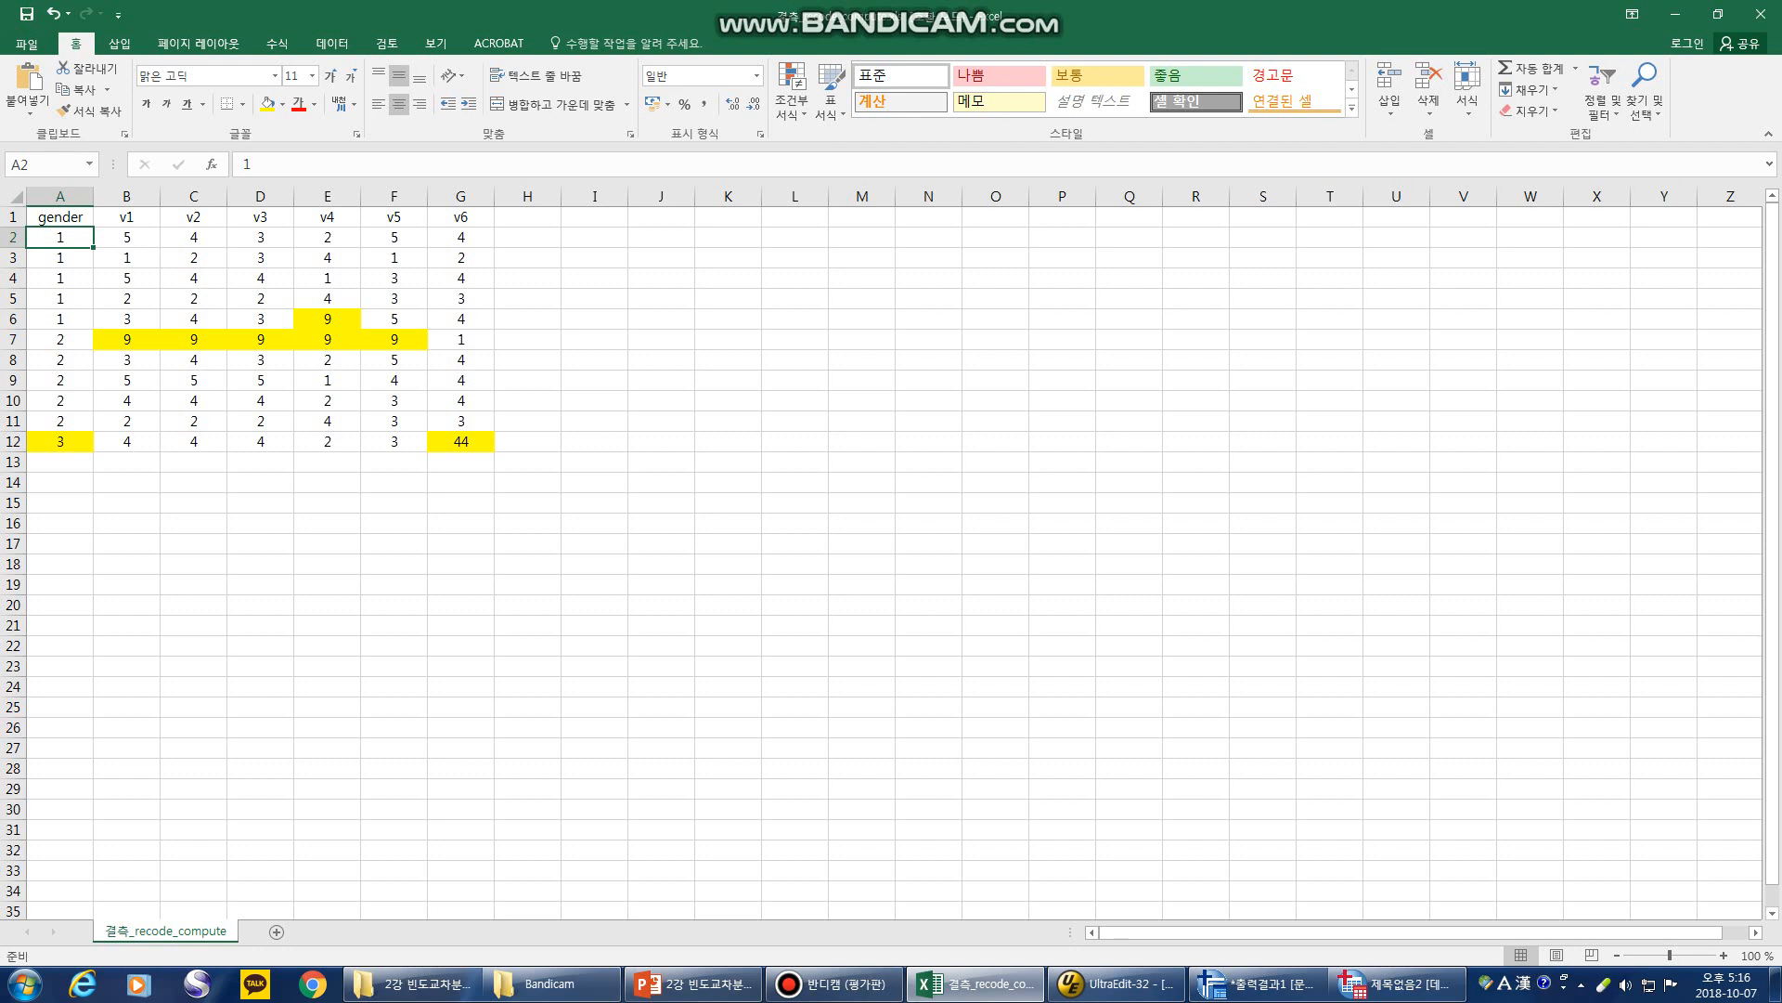
key("Down")
key("Down")
key("Up")
key("Up")
key("Right")
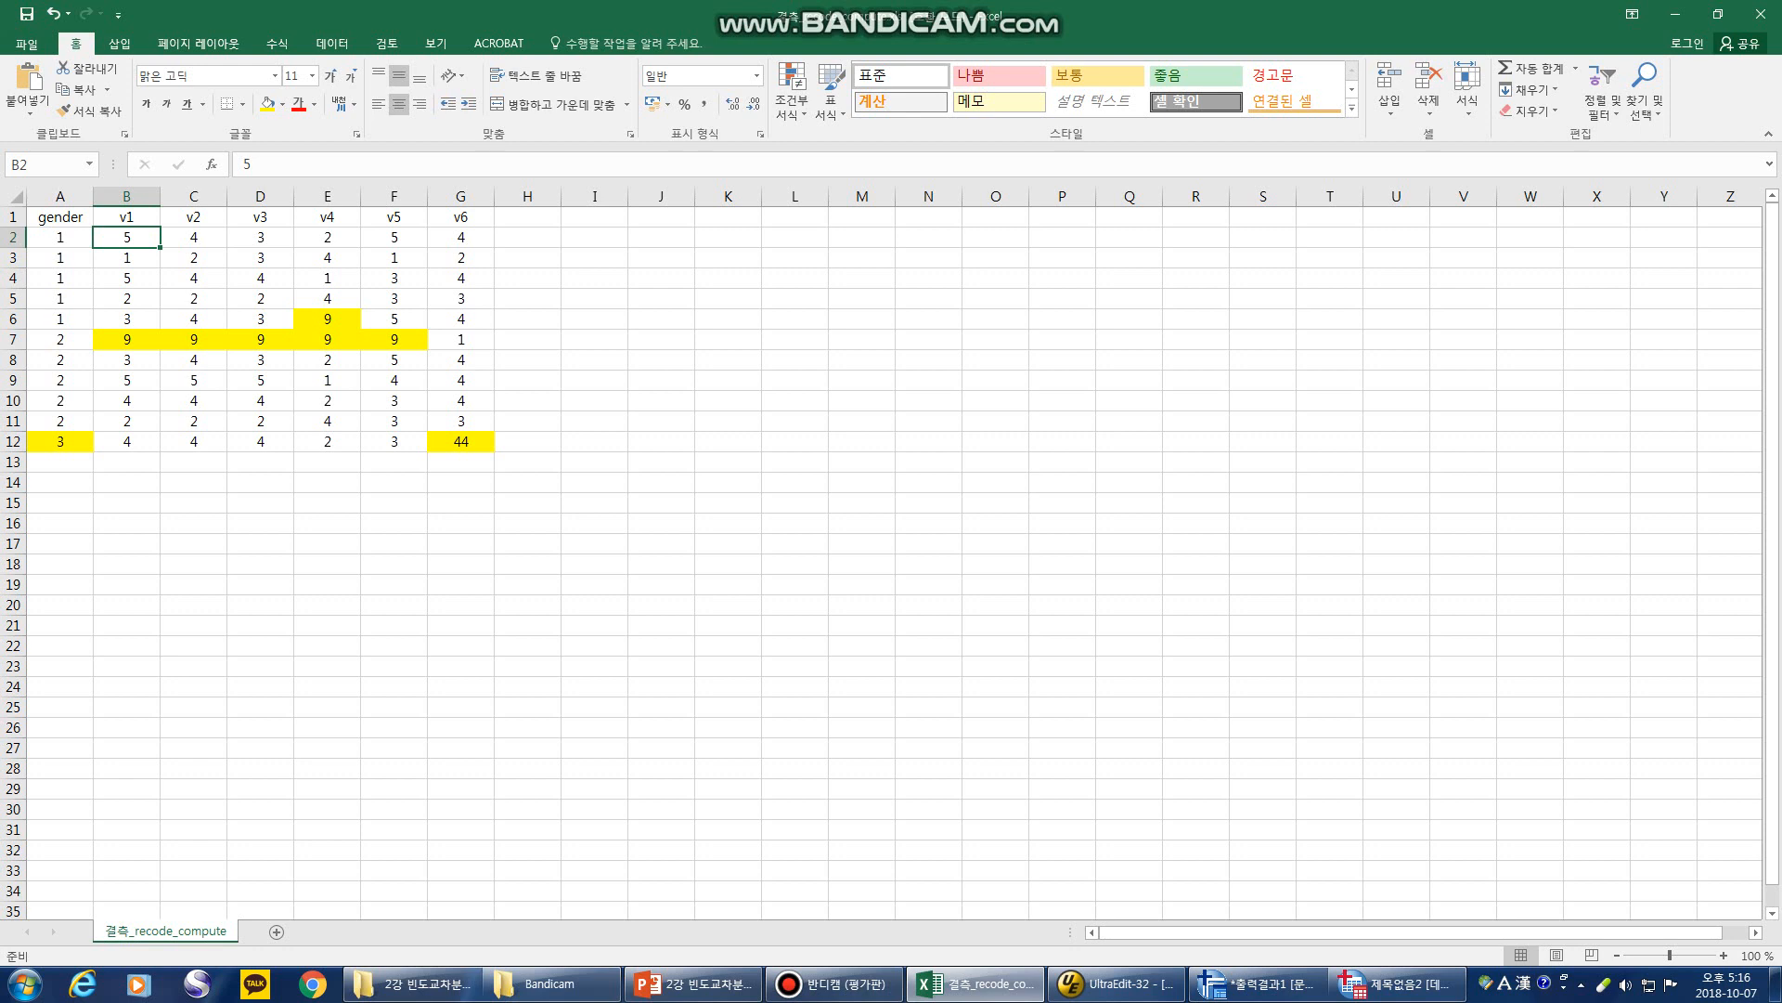
key("Right")
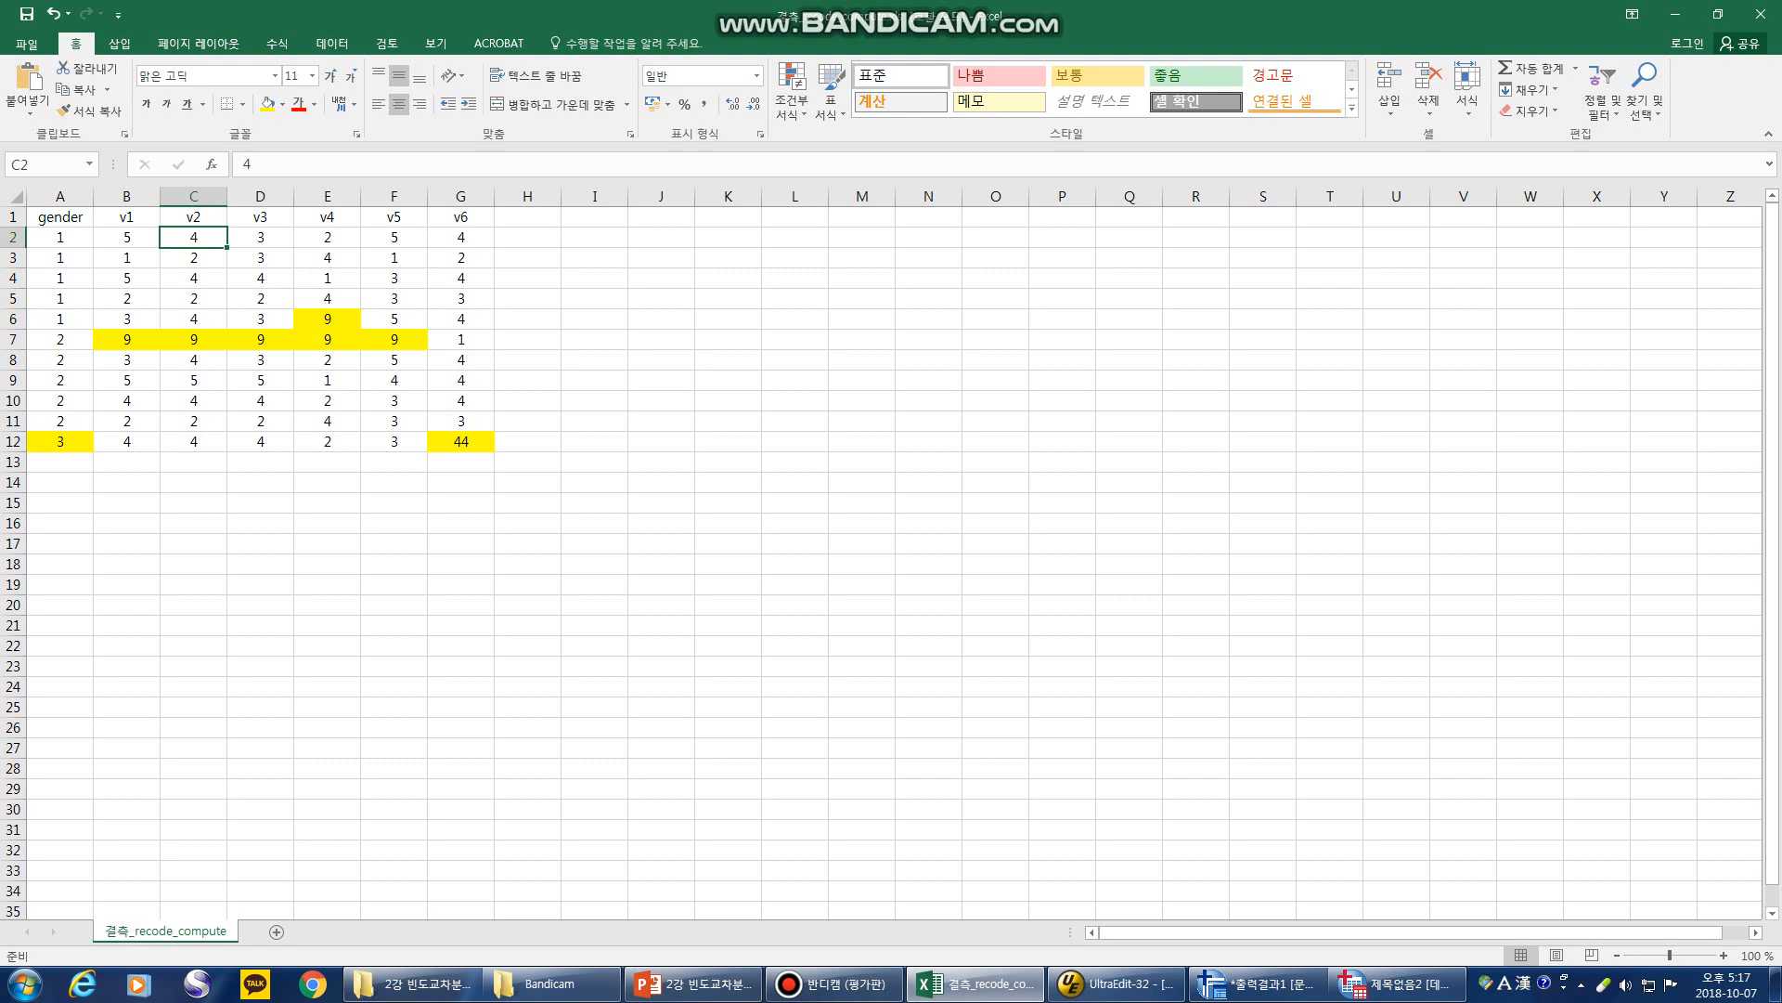
key("Right")
key("Right")
key("Right")
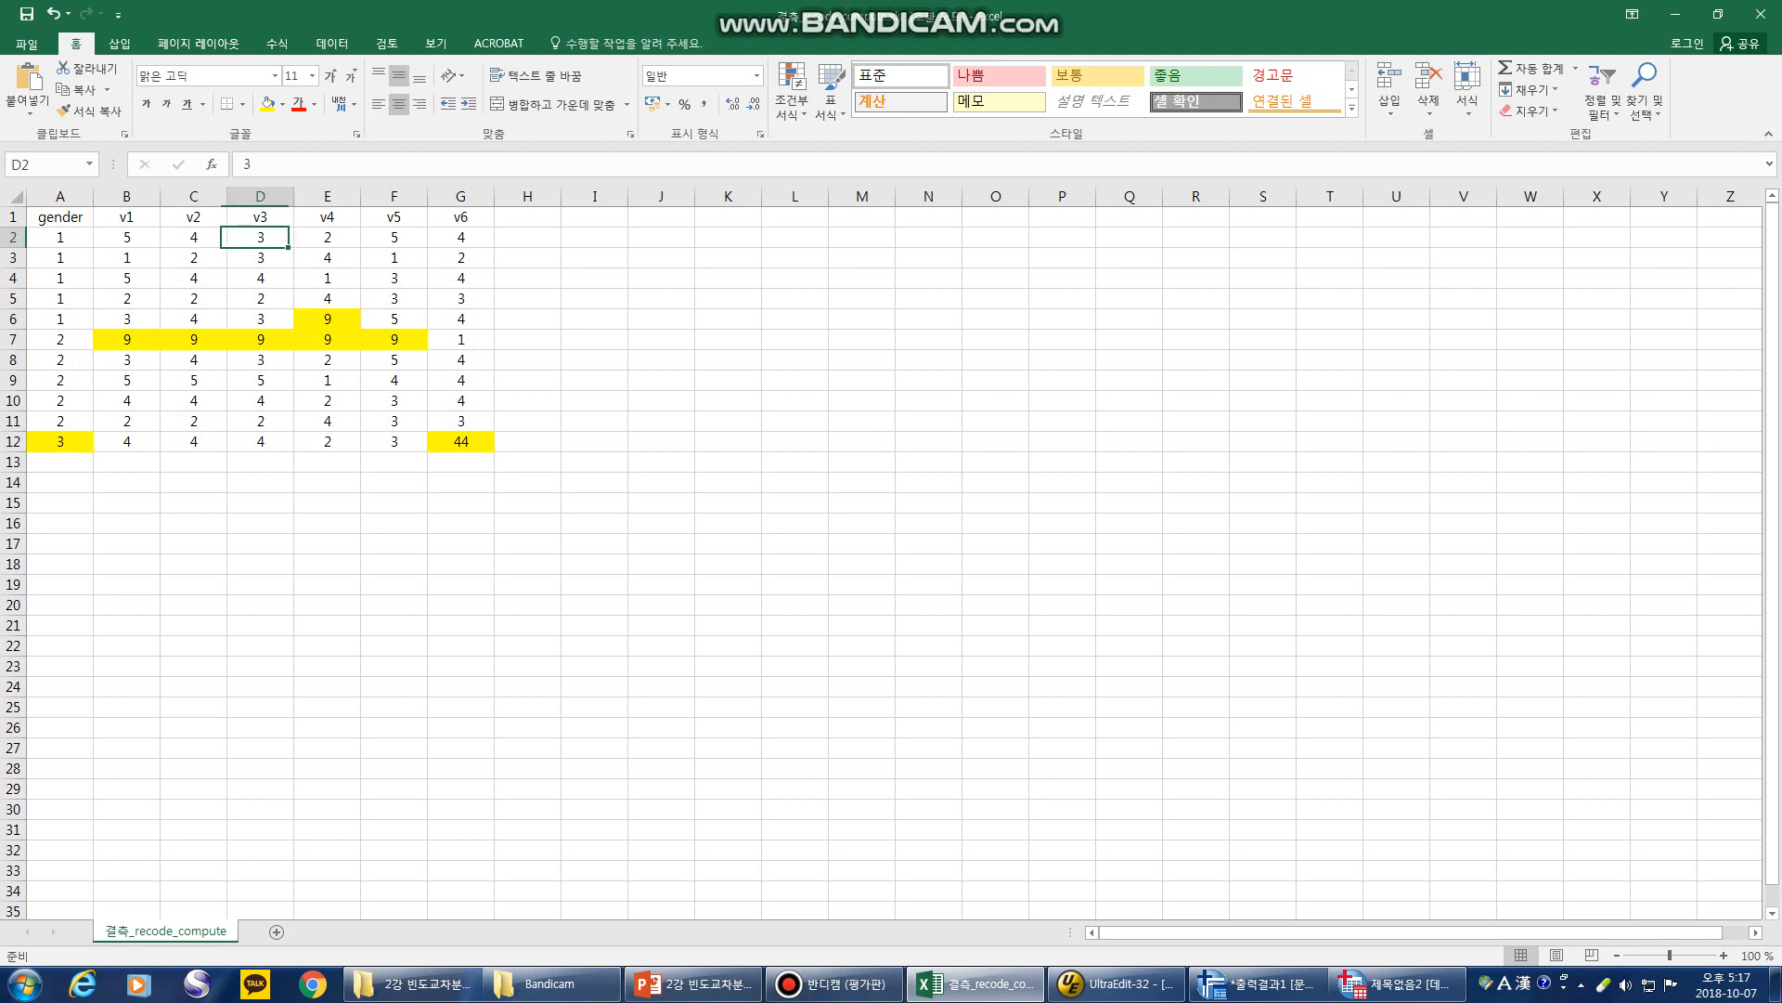
key("Right")
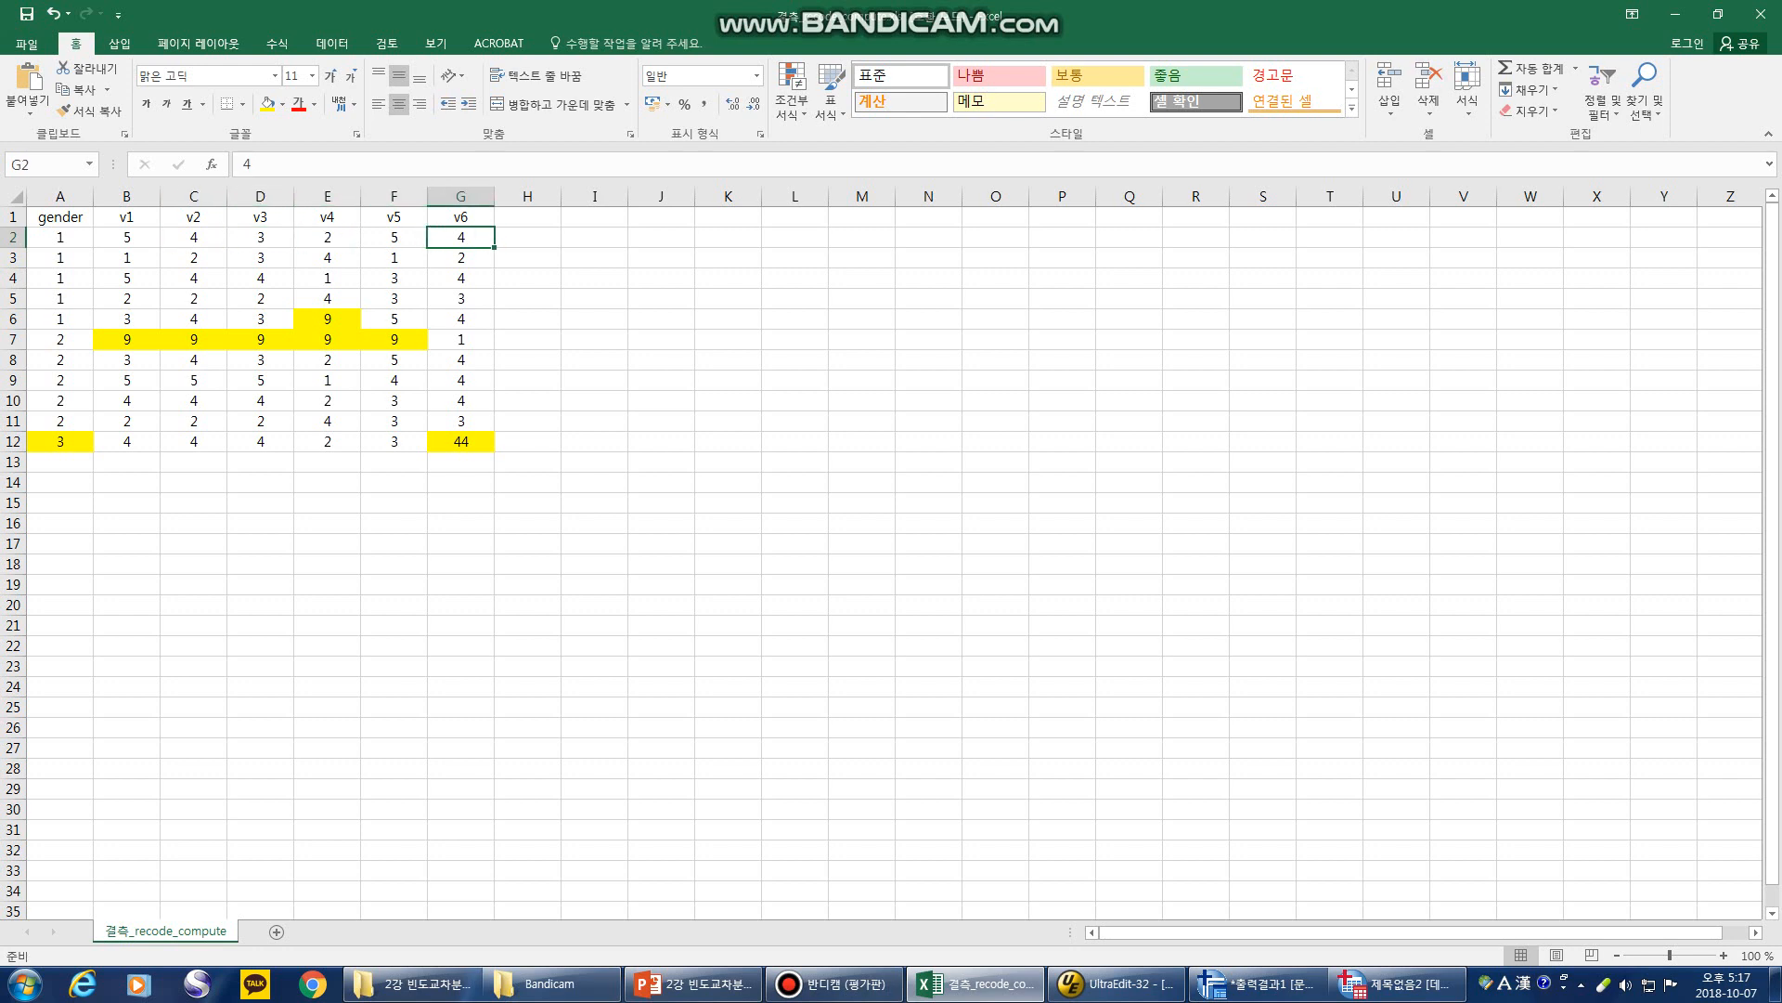
left_click(13, 237)
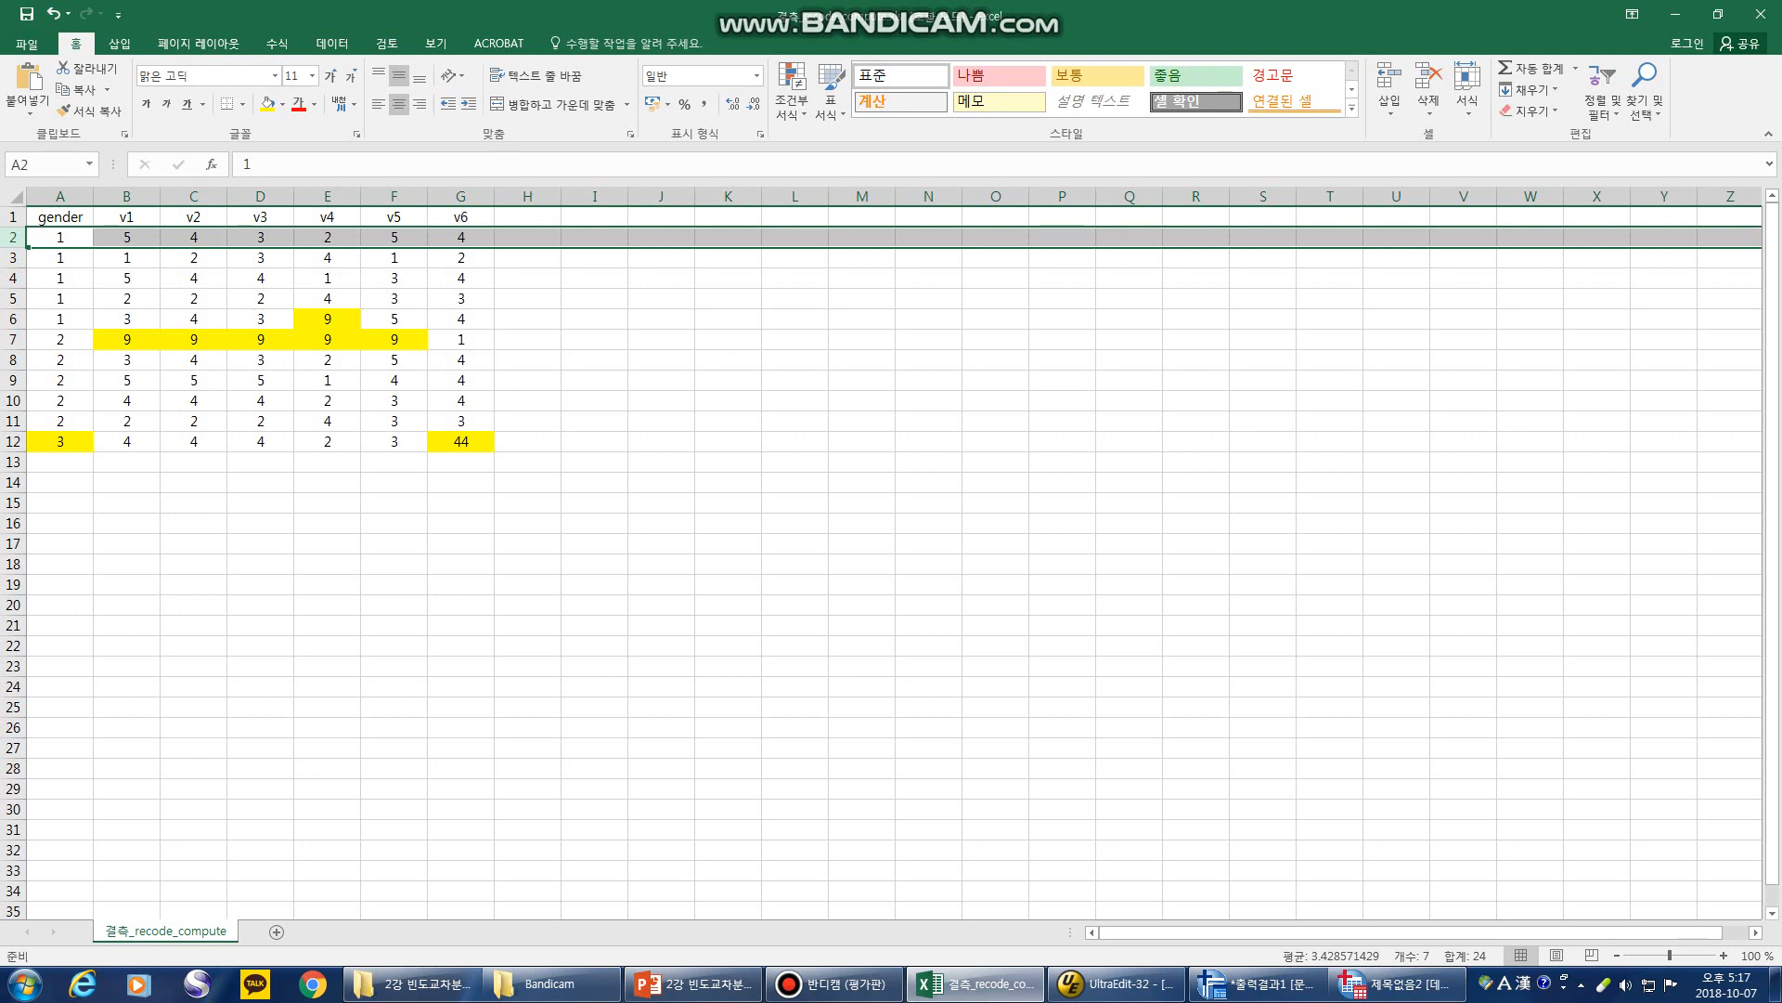
- Examine the v3 column from its header through all responses in rows 2 to 12, including the highlighted cell
left_click(260, 197)
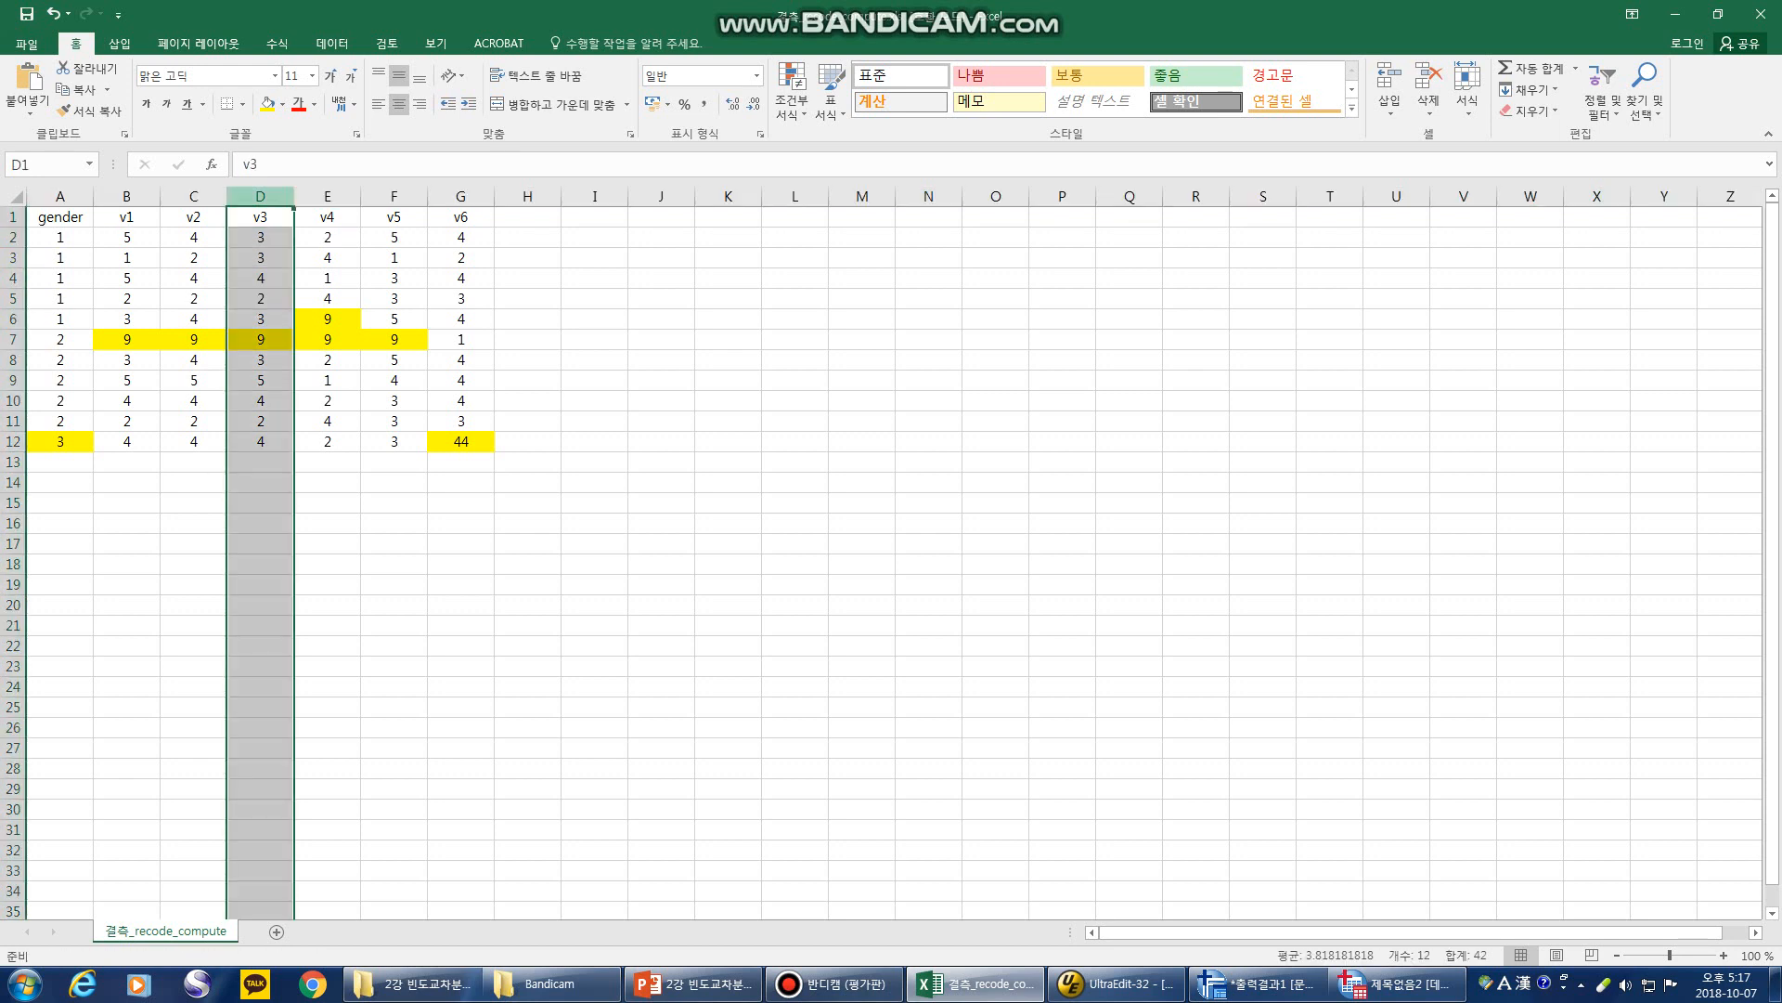
left_click(260, 217)
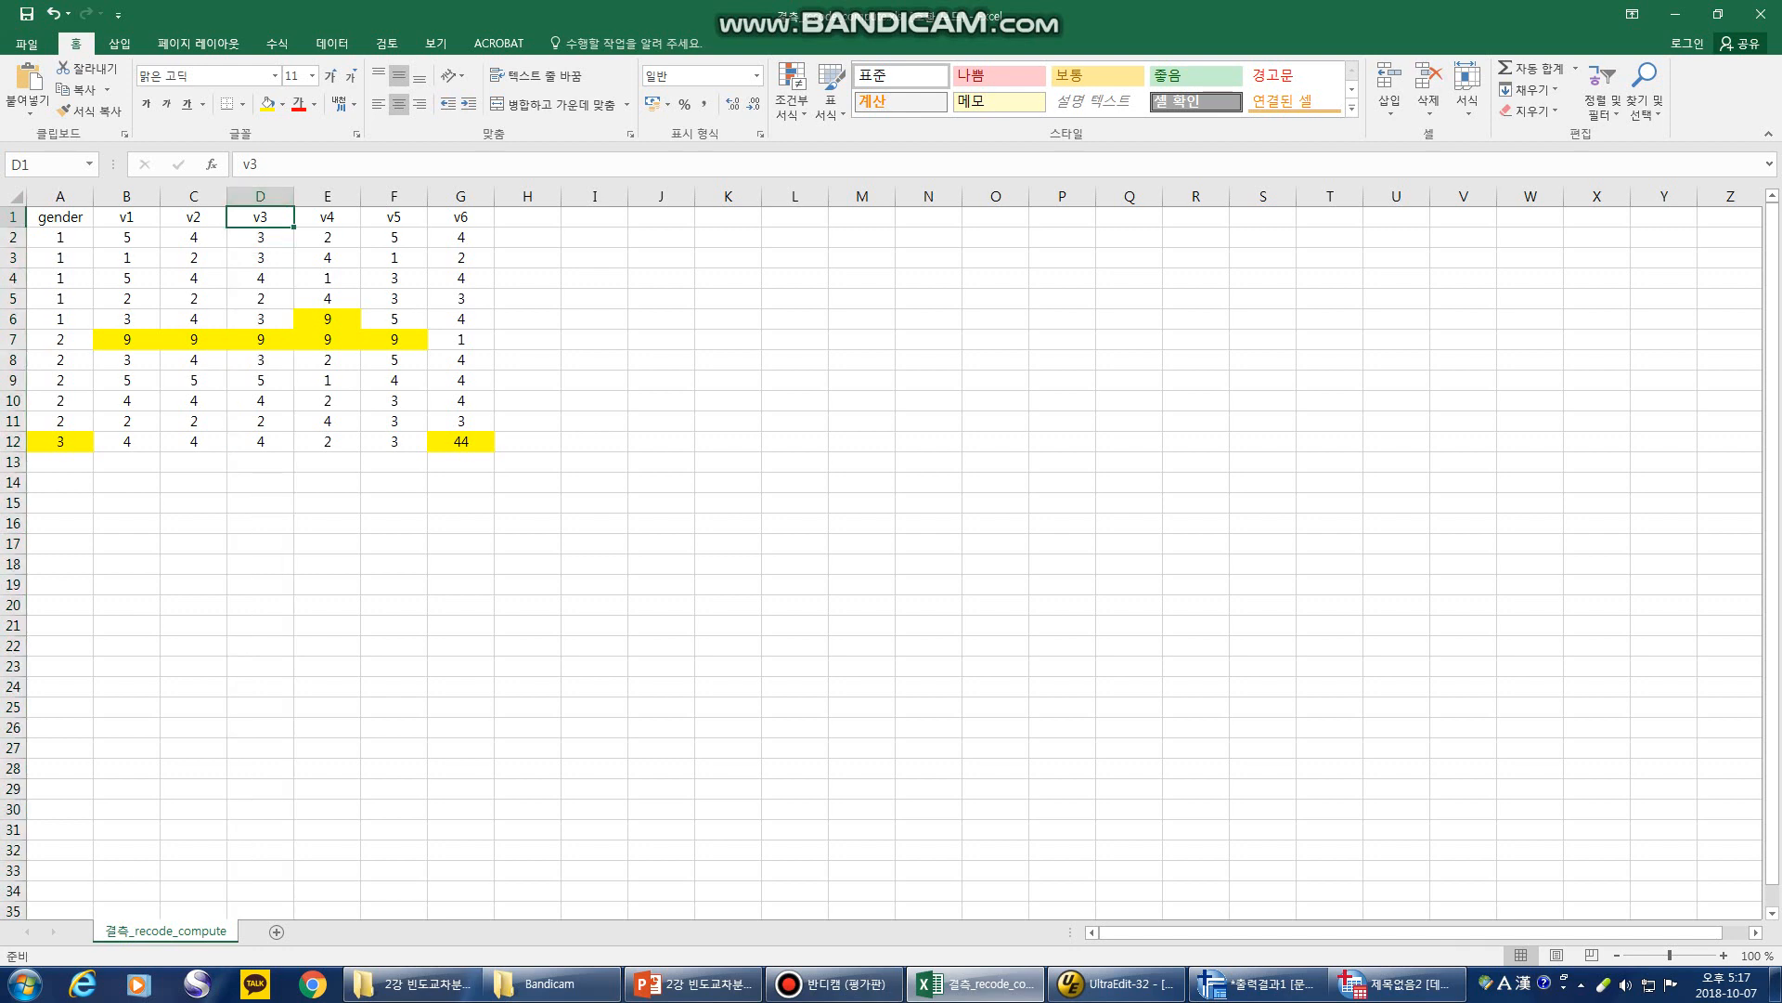
left_click_drag(260, 236, 260, 441)
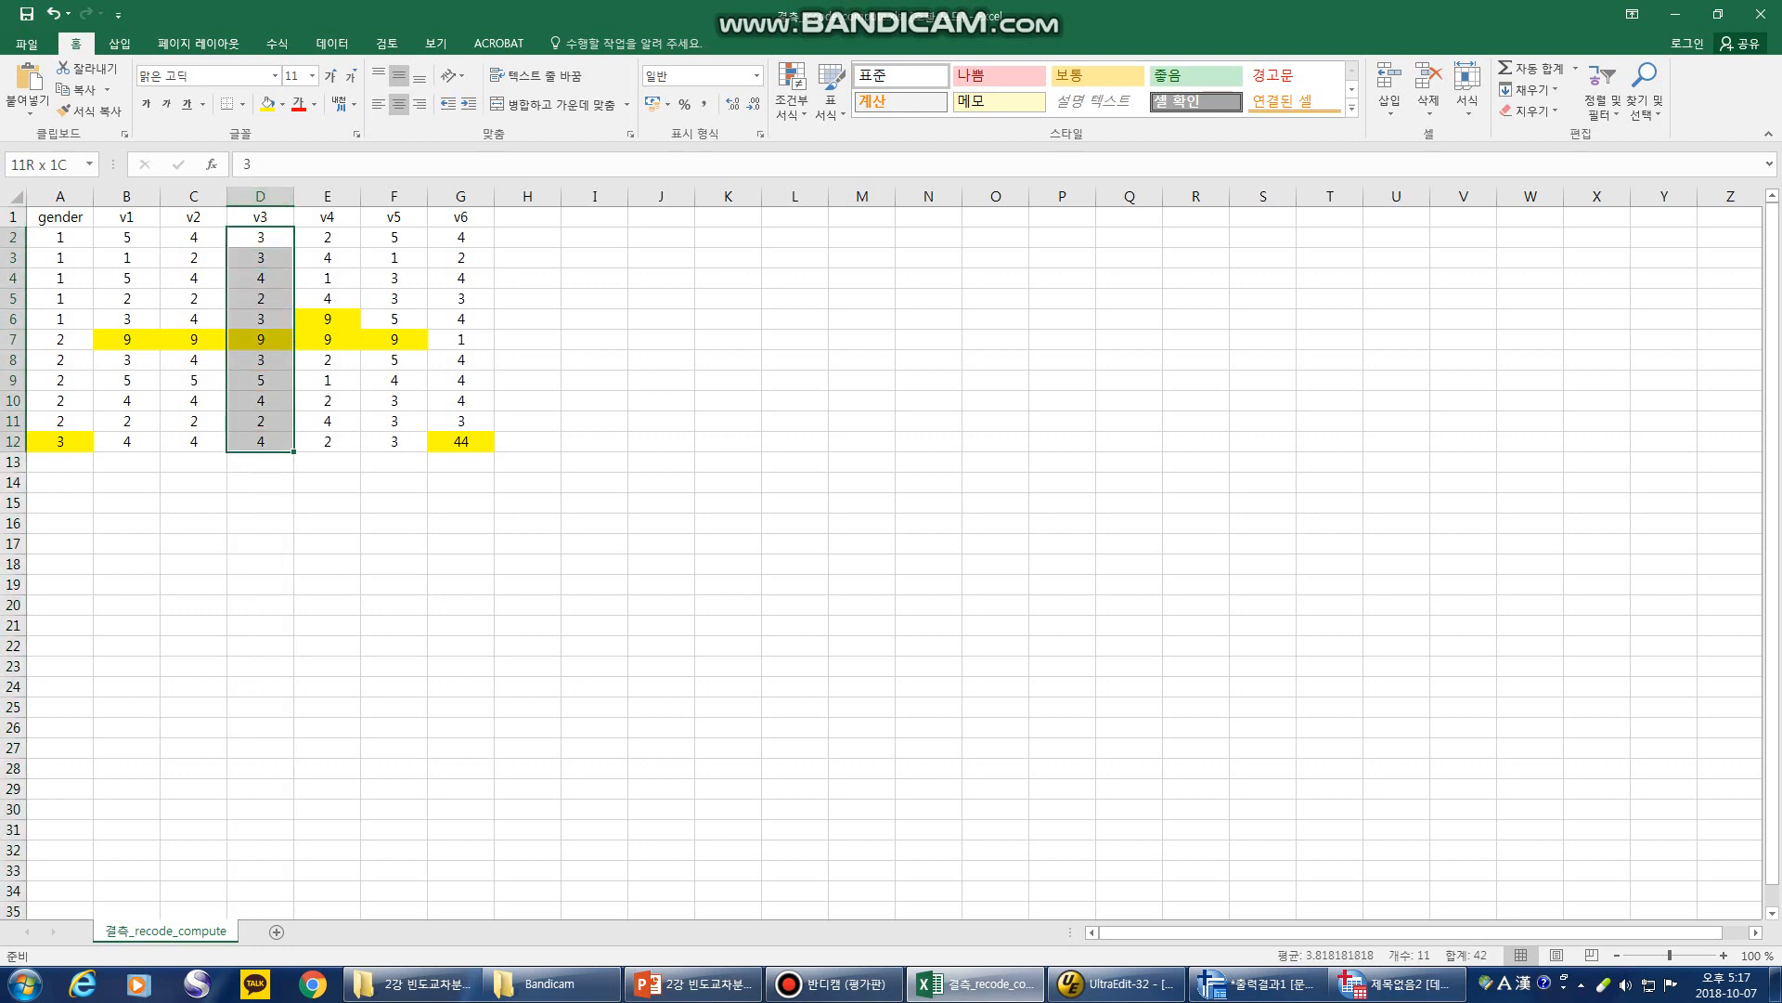
key("Down")
key("Down")
key("Down")
key("Down")
key("Down")
key("Down")
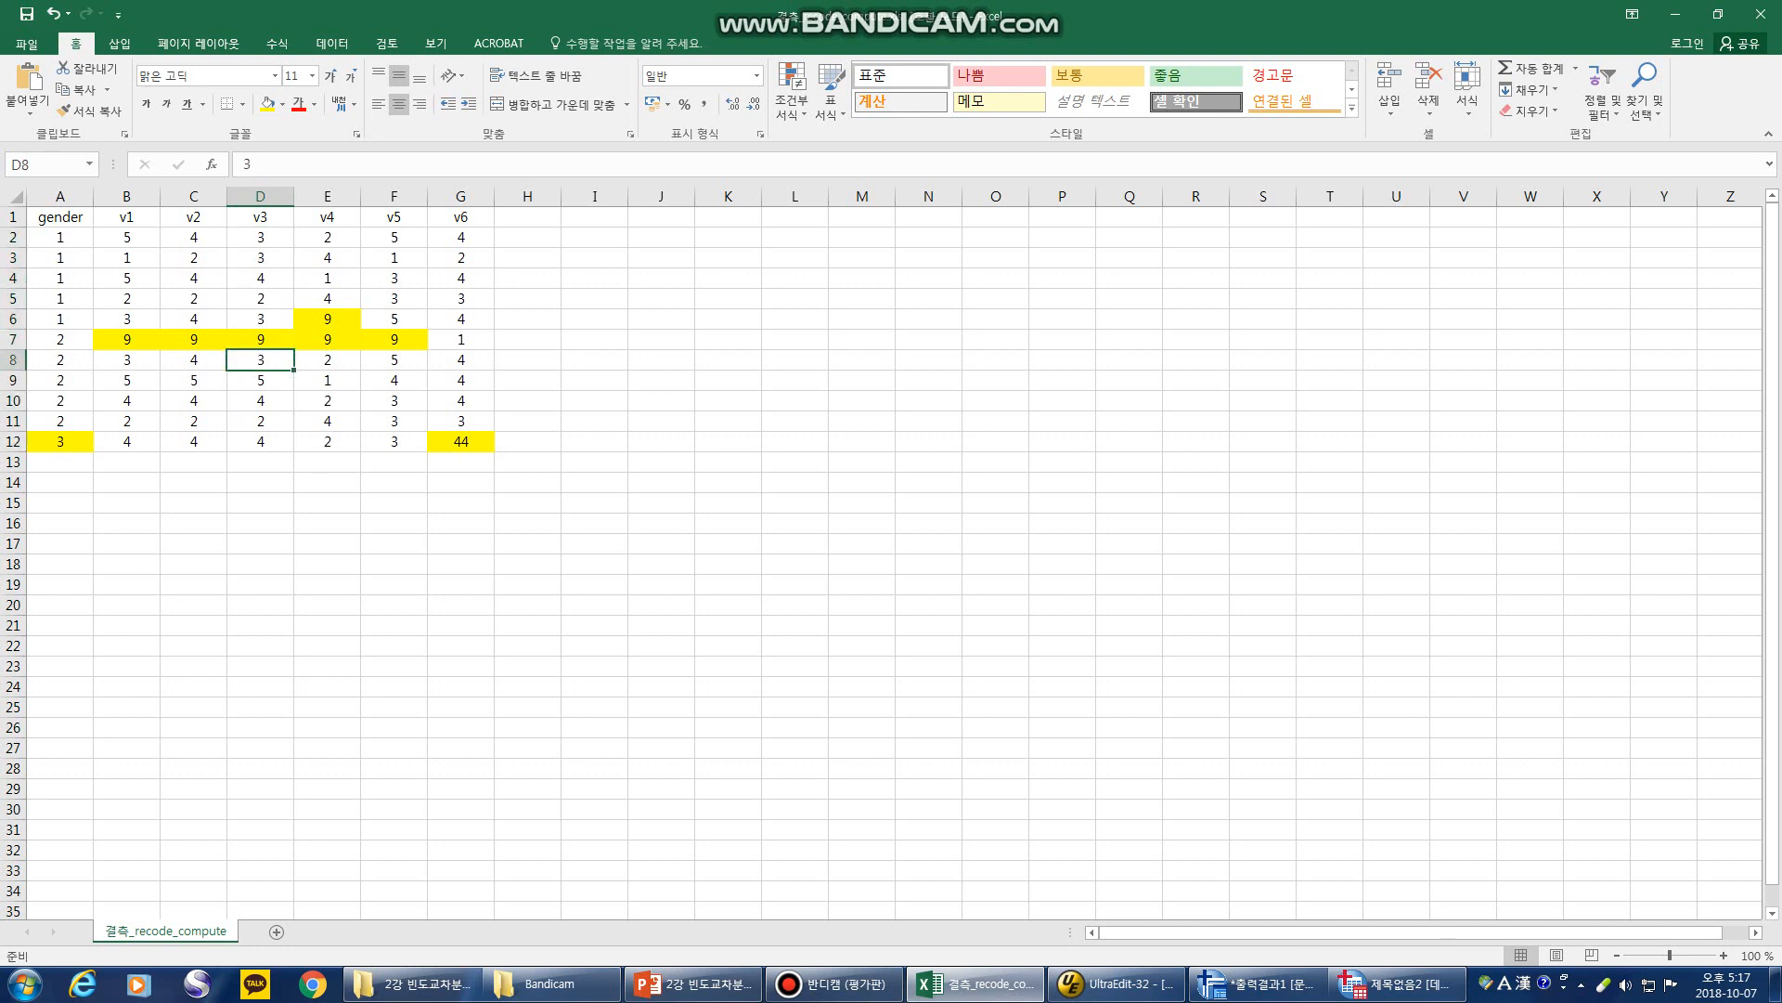
key("Down")
key("Down")
key("Down")
key("Down")
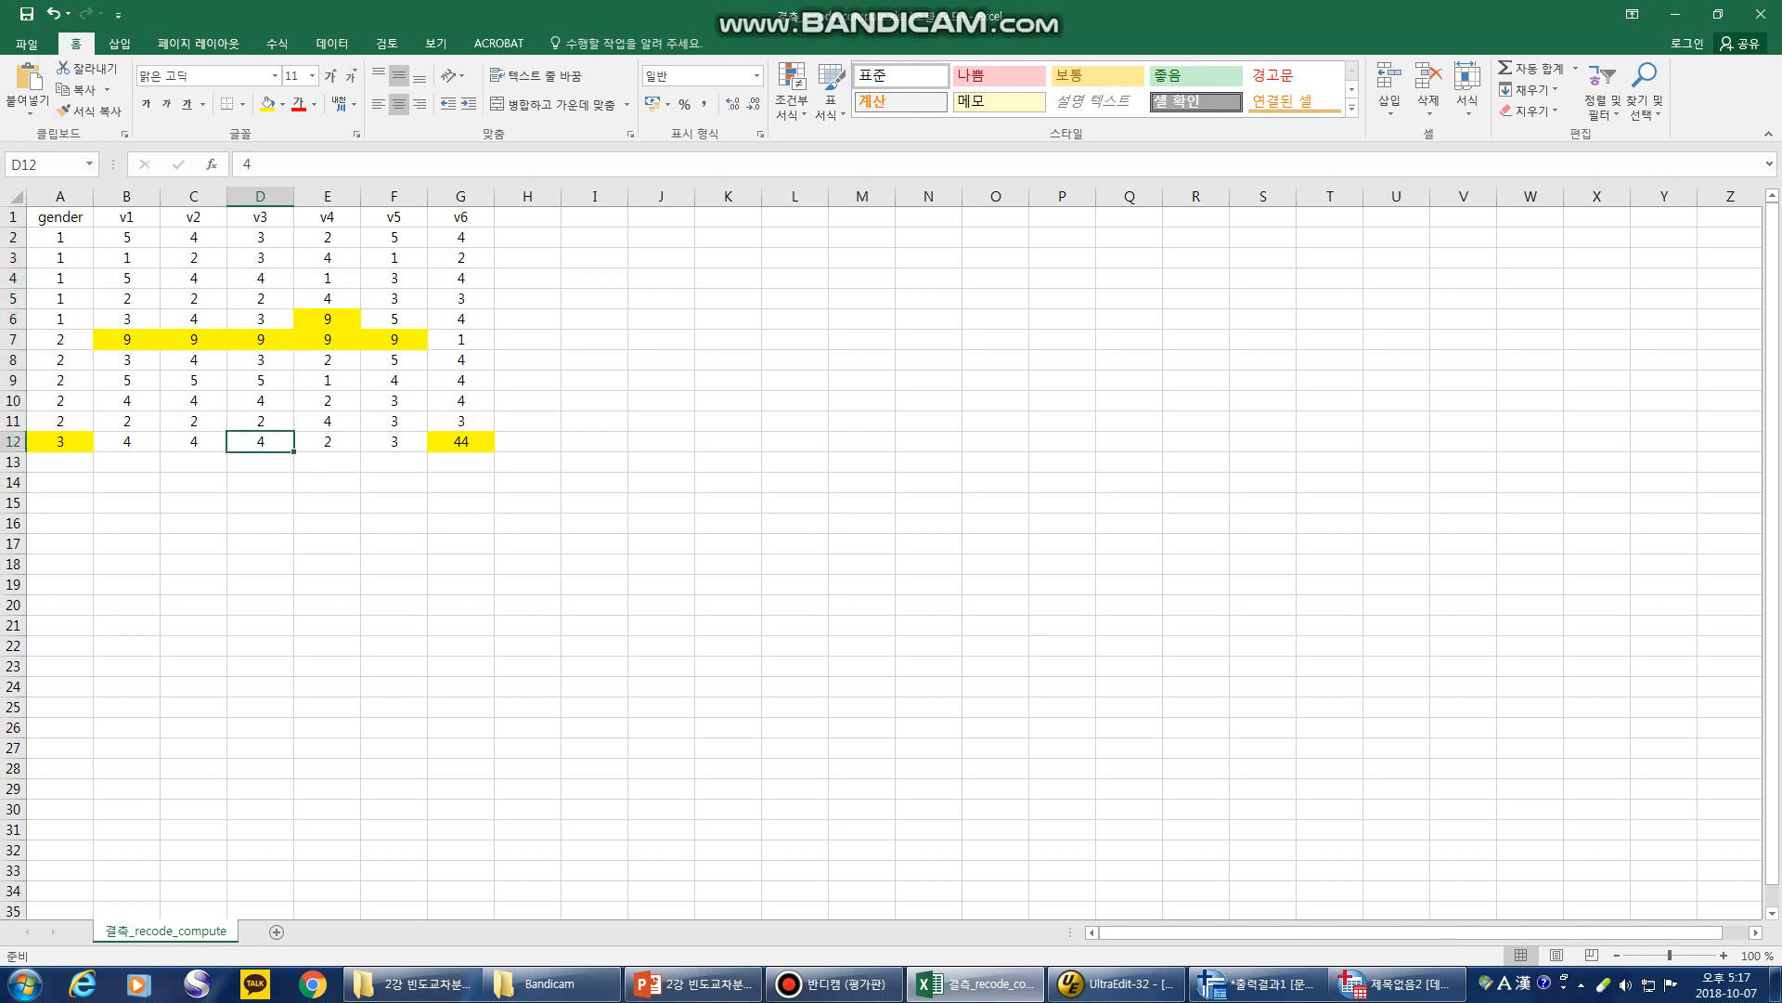
left_click_drag(260, 237, 260, 441)
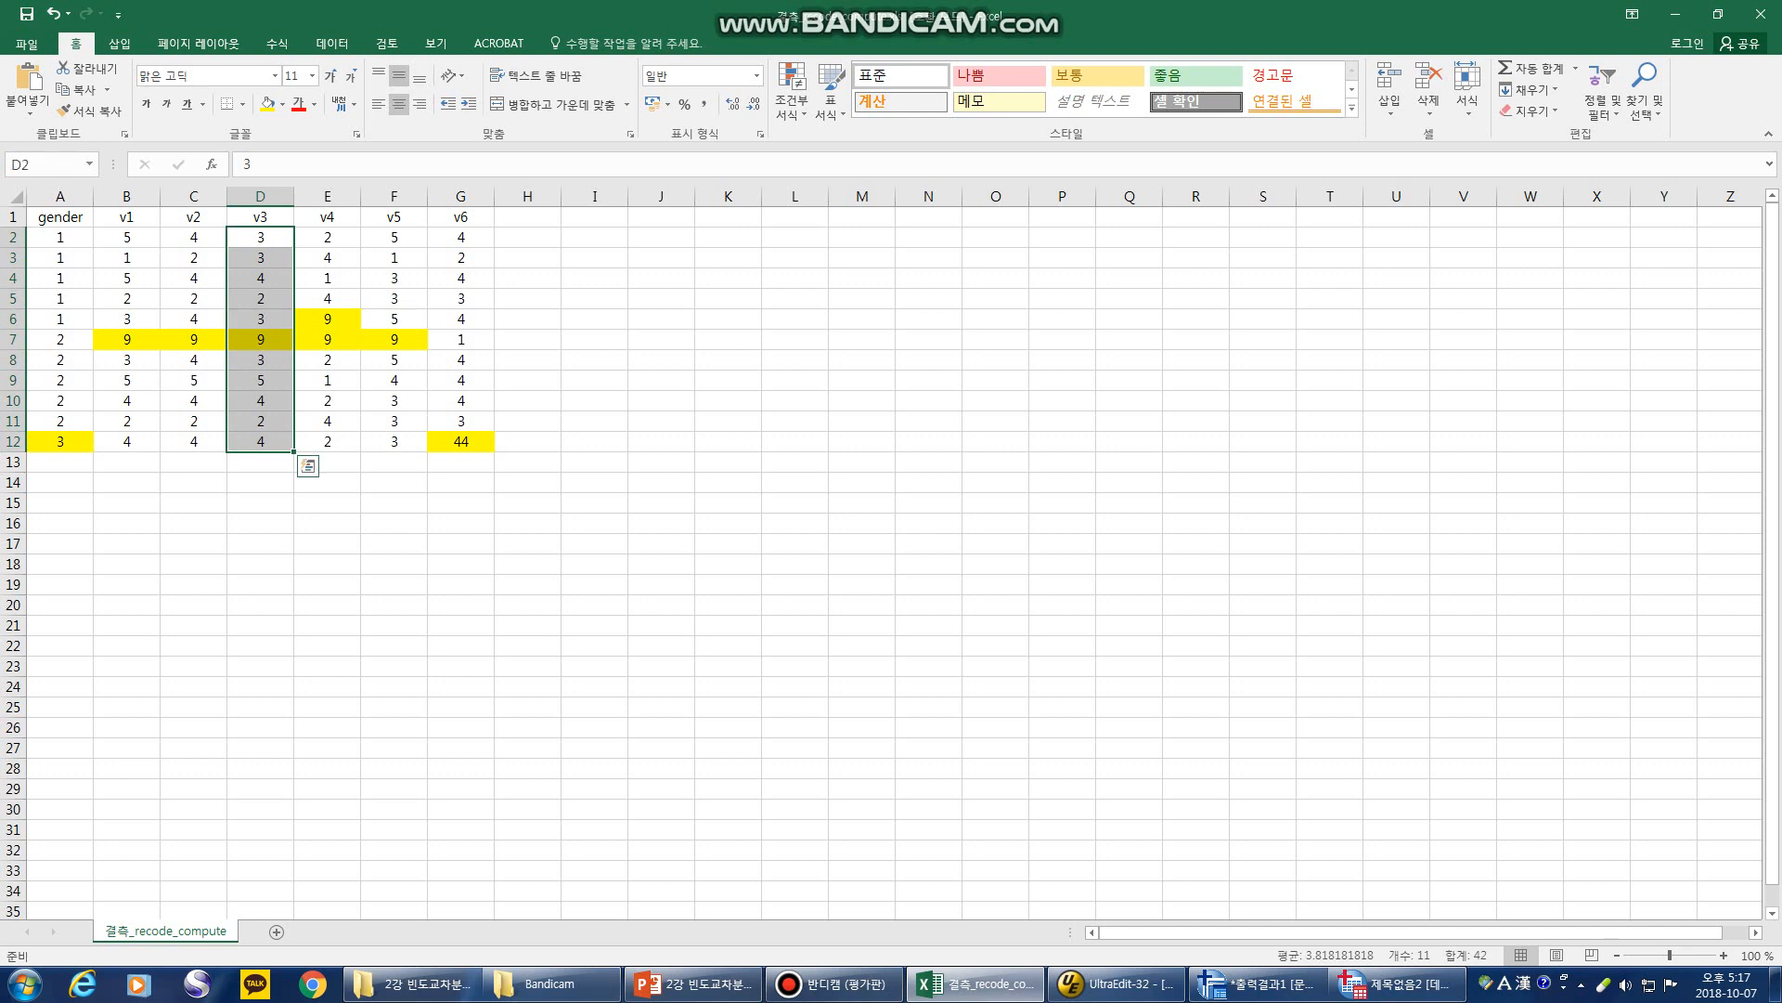
left_click(260, 339)
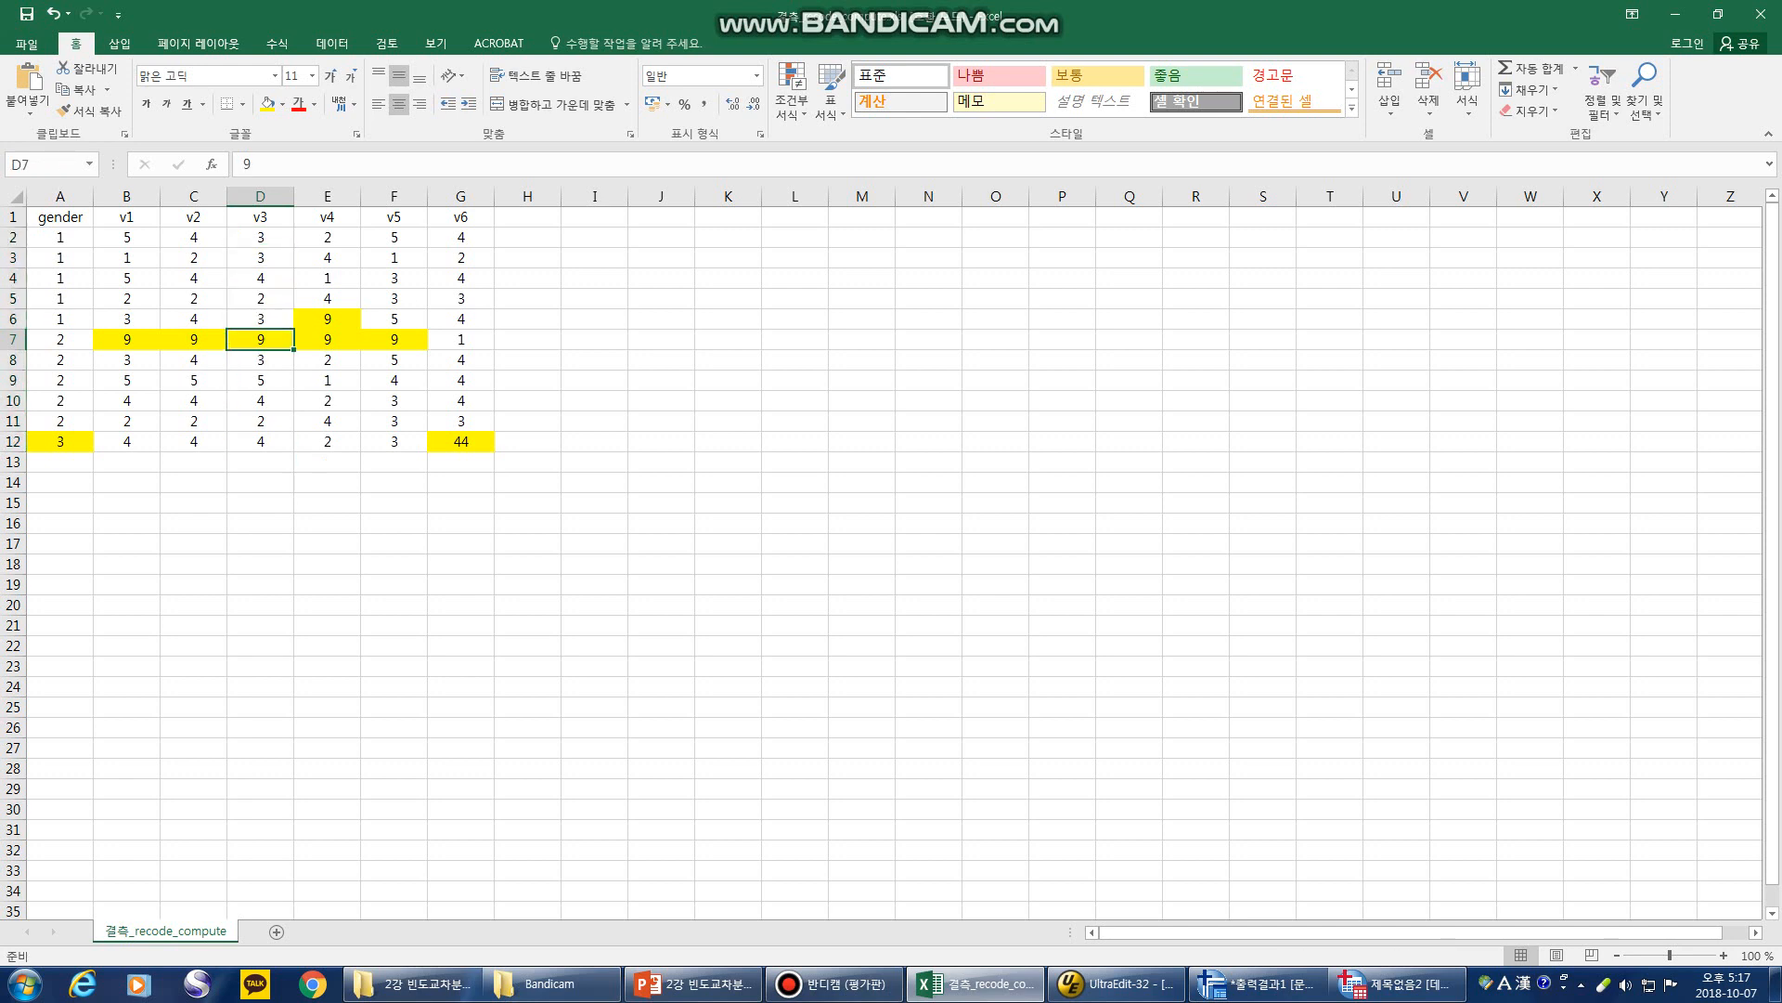
- Examine the variable names in the header row, from gender in A1 to v6 in G1
left_click_drag(60, 216, 460, 216)
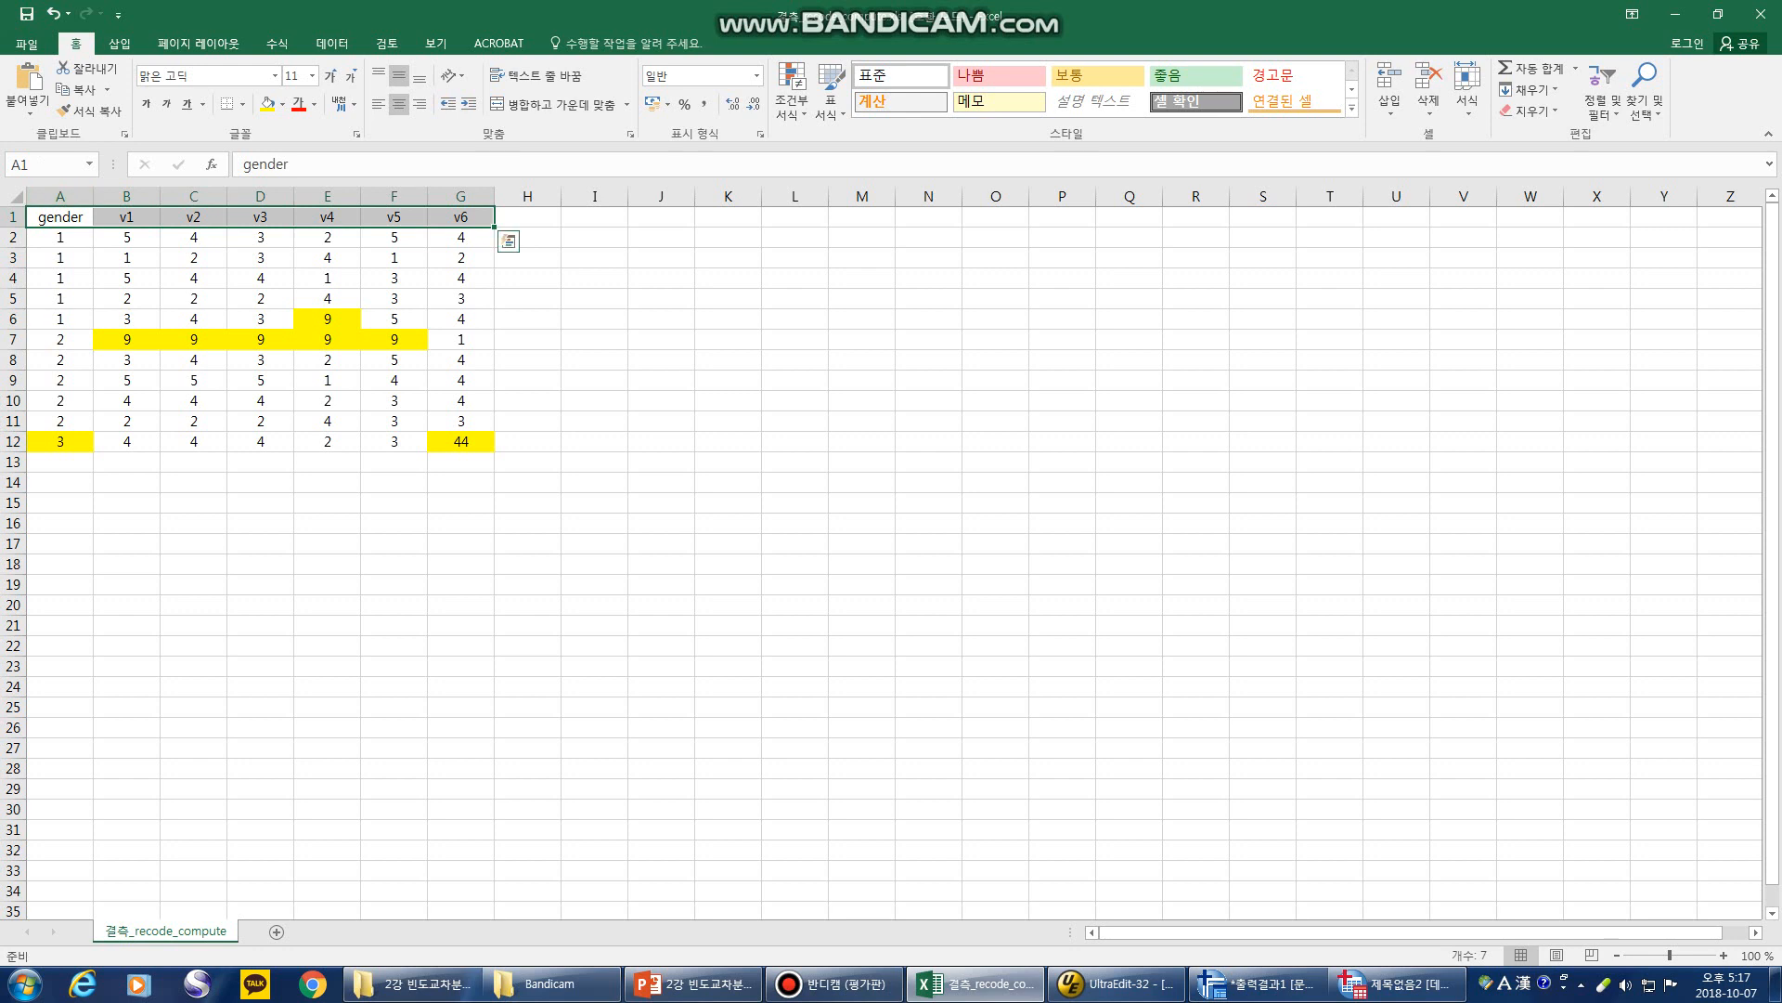
left_click(594, 299)
left_click(60, 218)
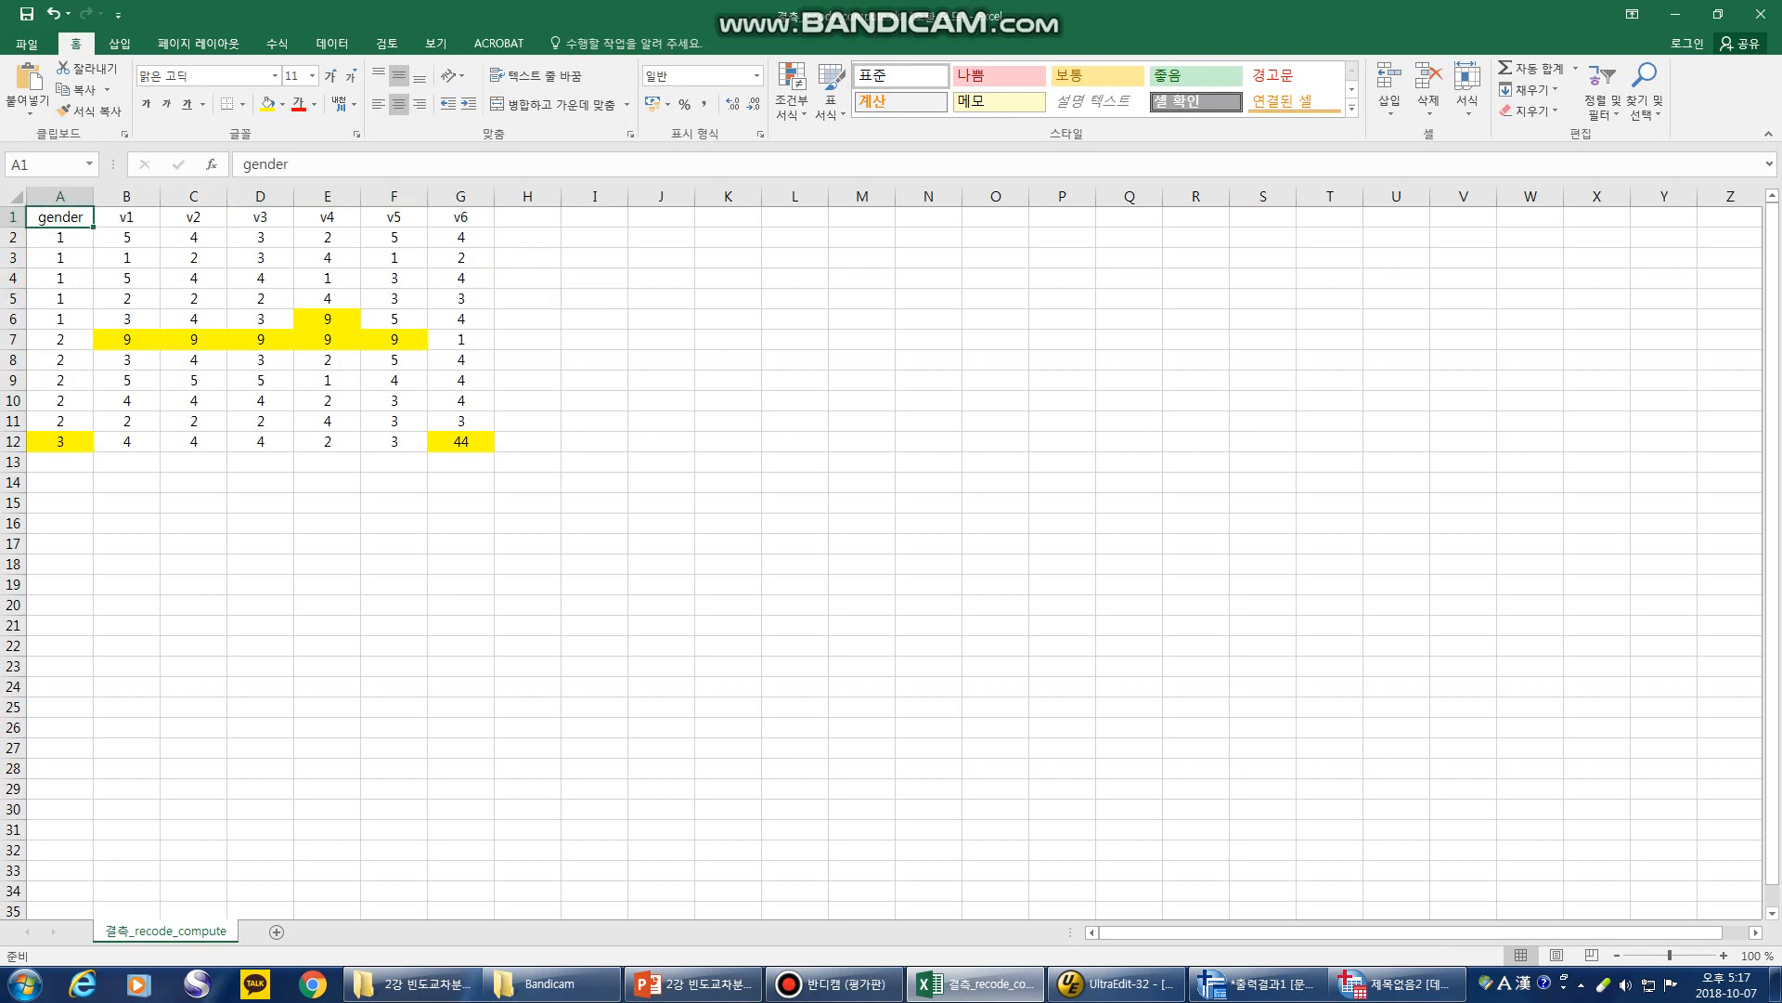
left_click(594, 340)
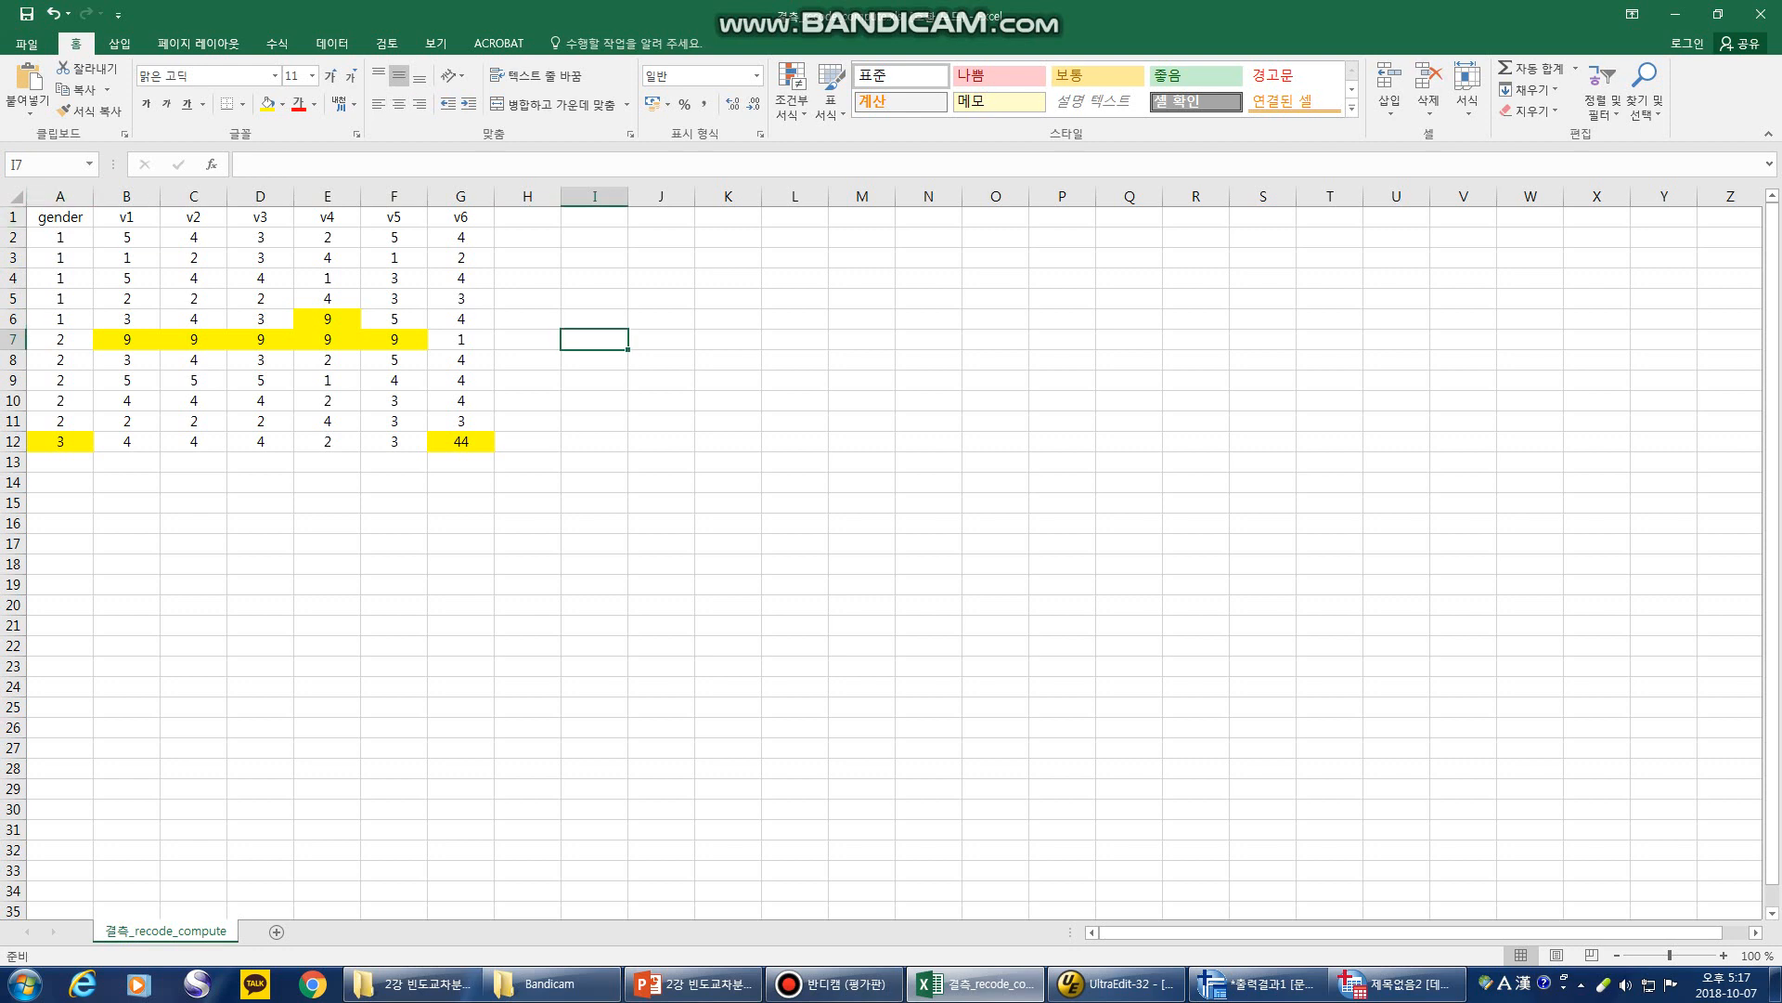
left_click(60, 217)
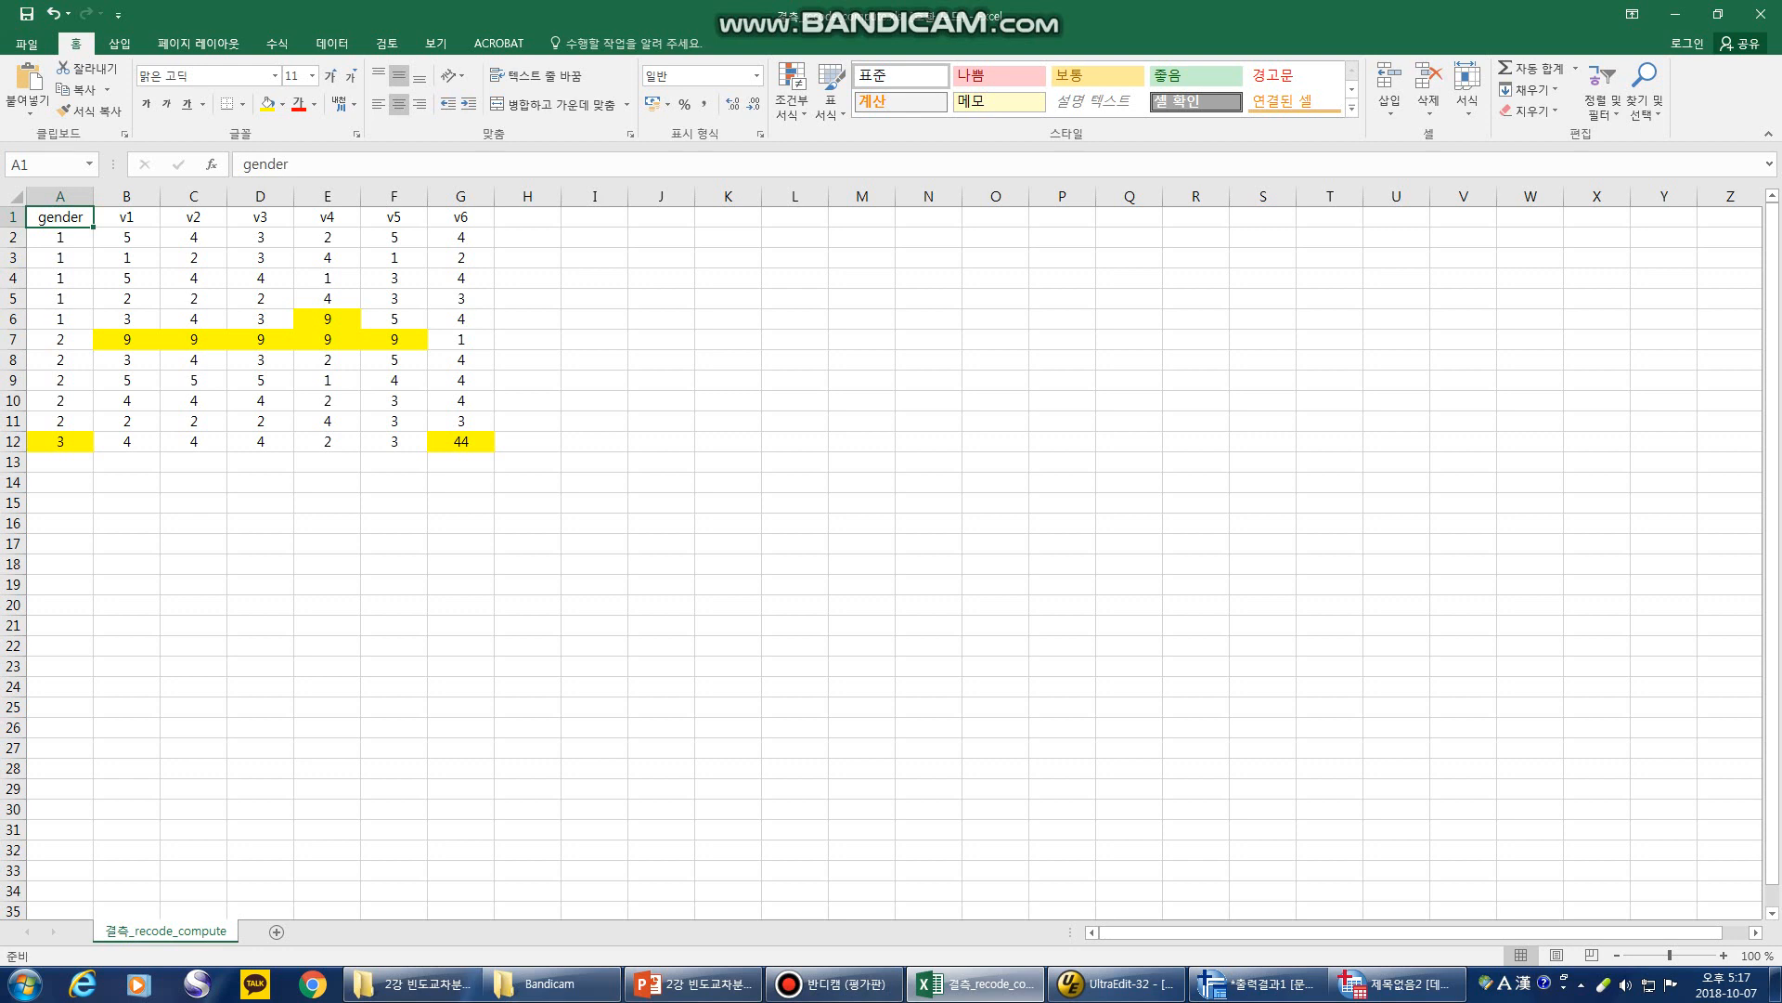
left_click(127, 218)
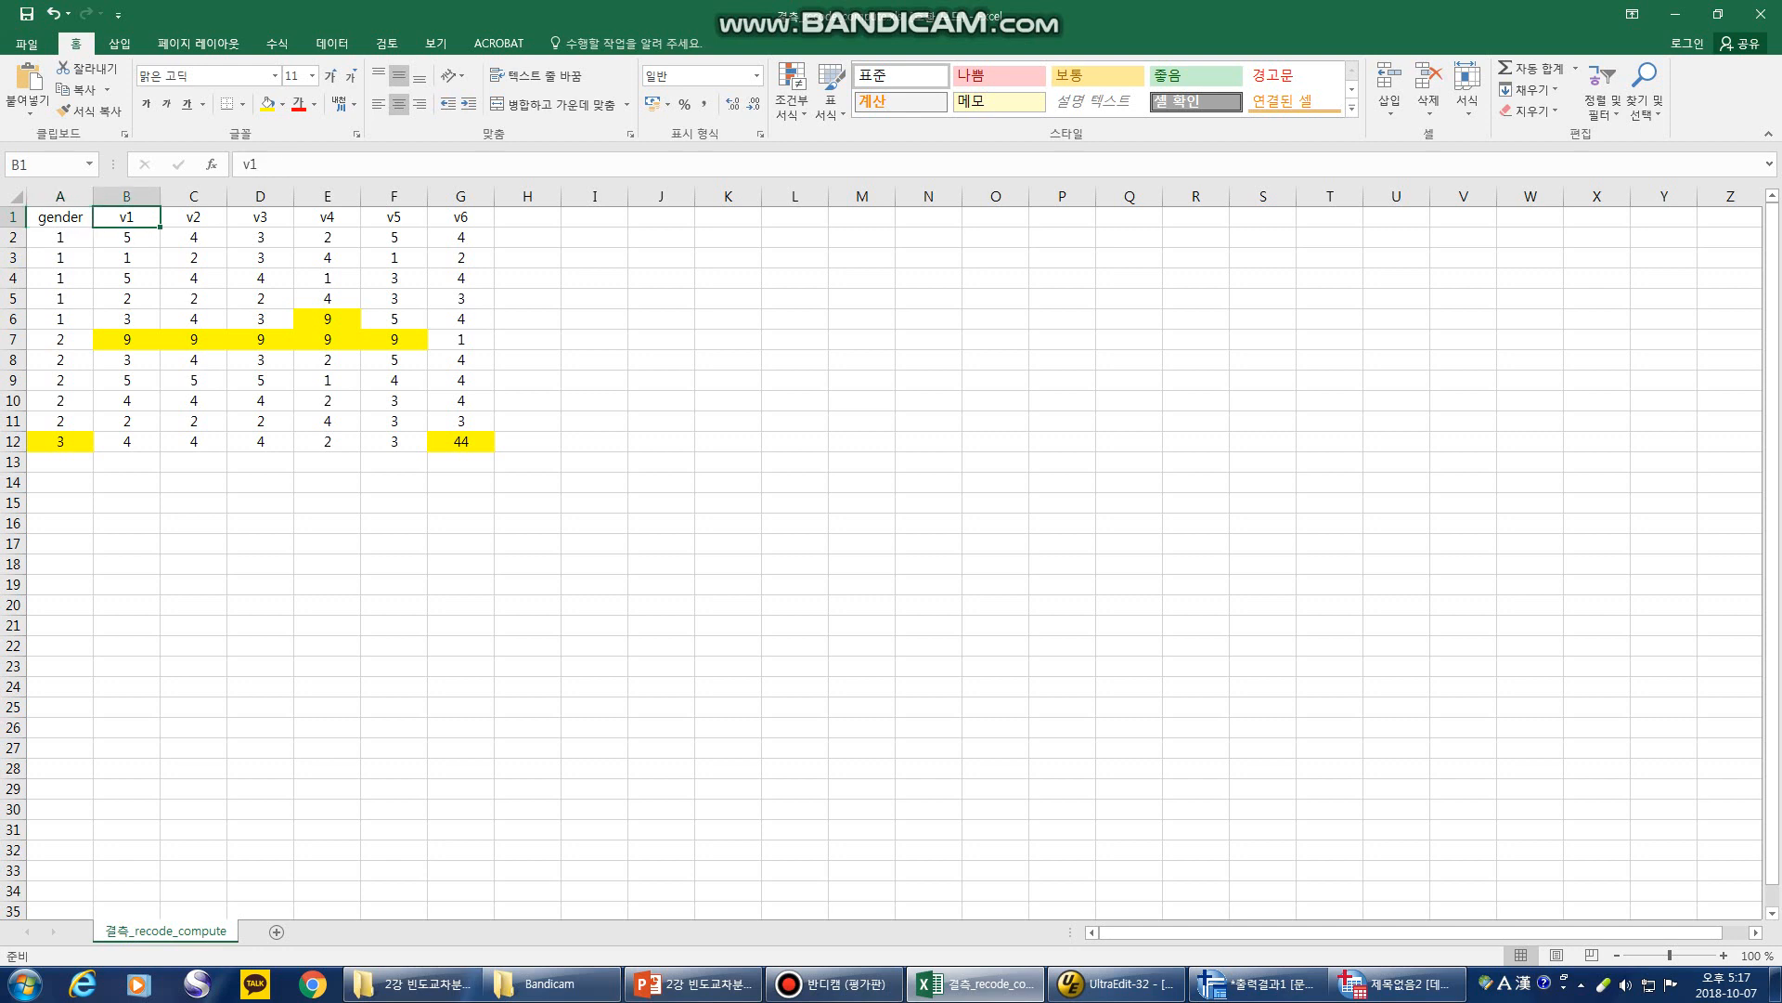
left_click(461, 218)
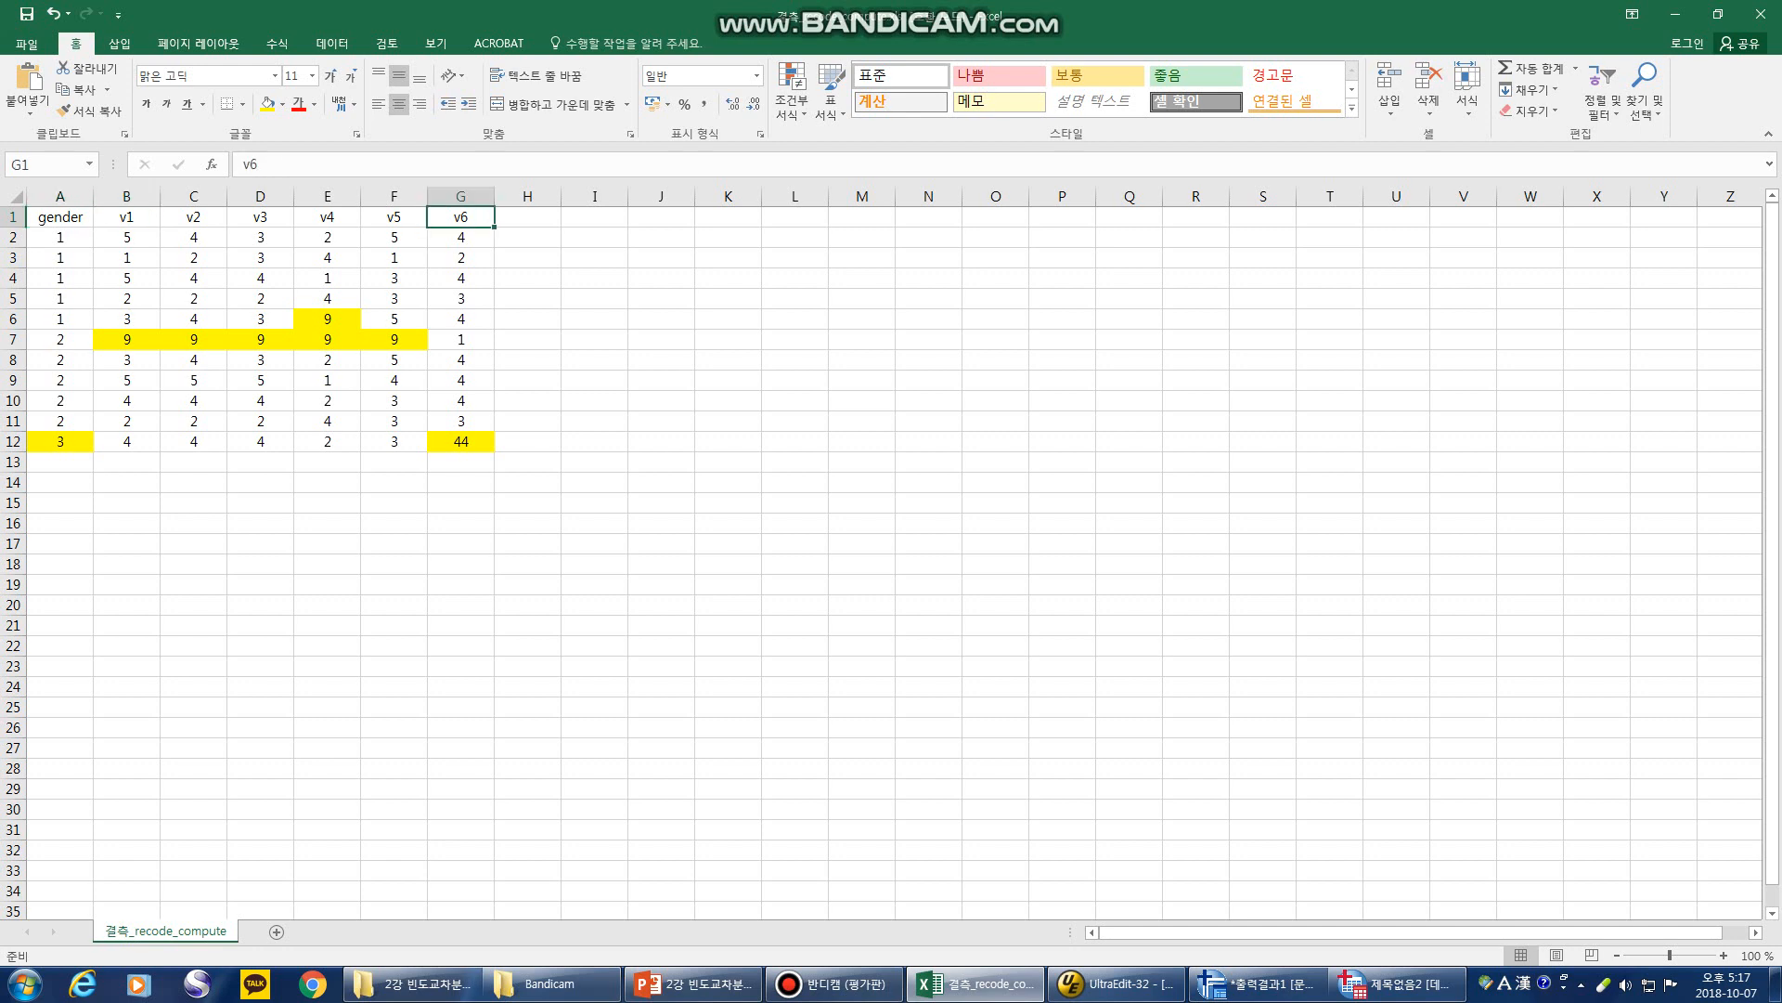
left_click_drag(61, 217, 463, 217)
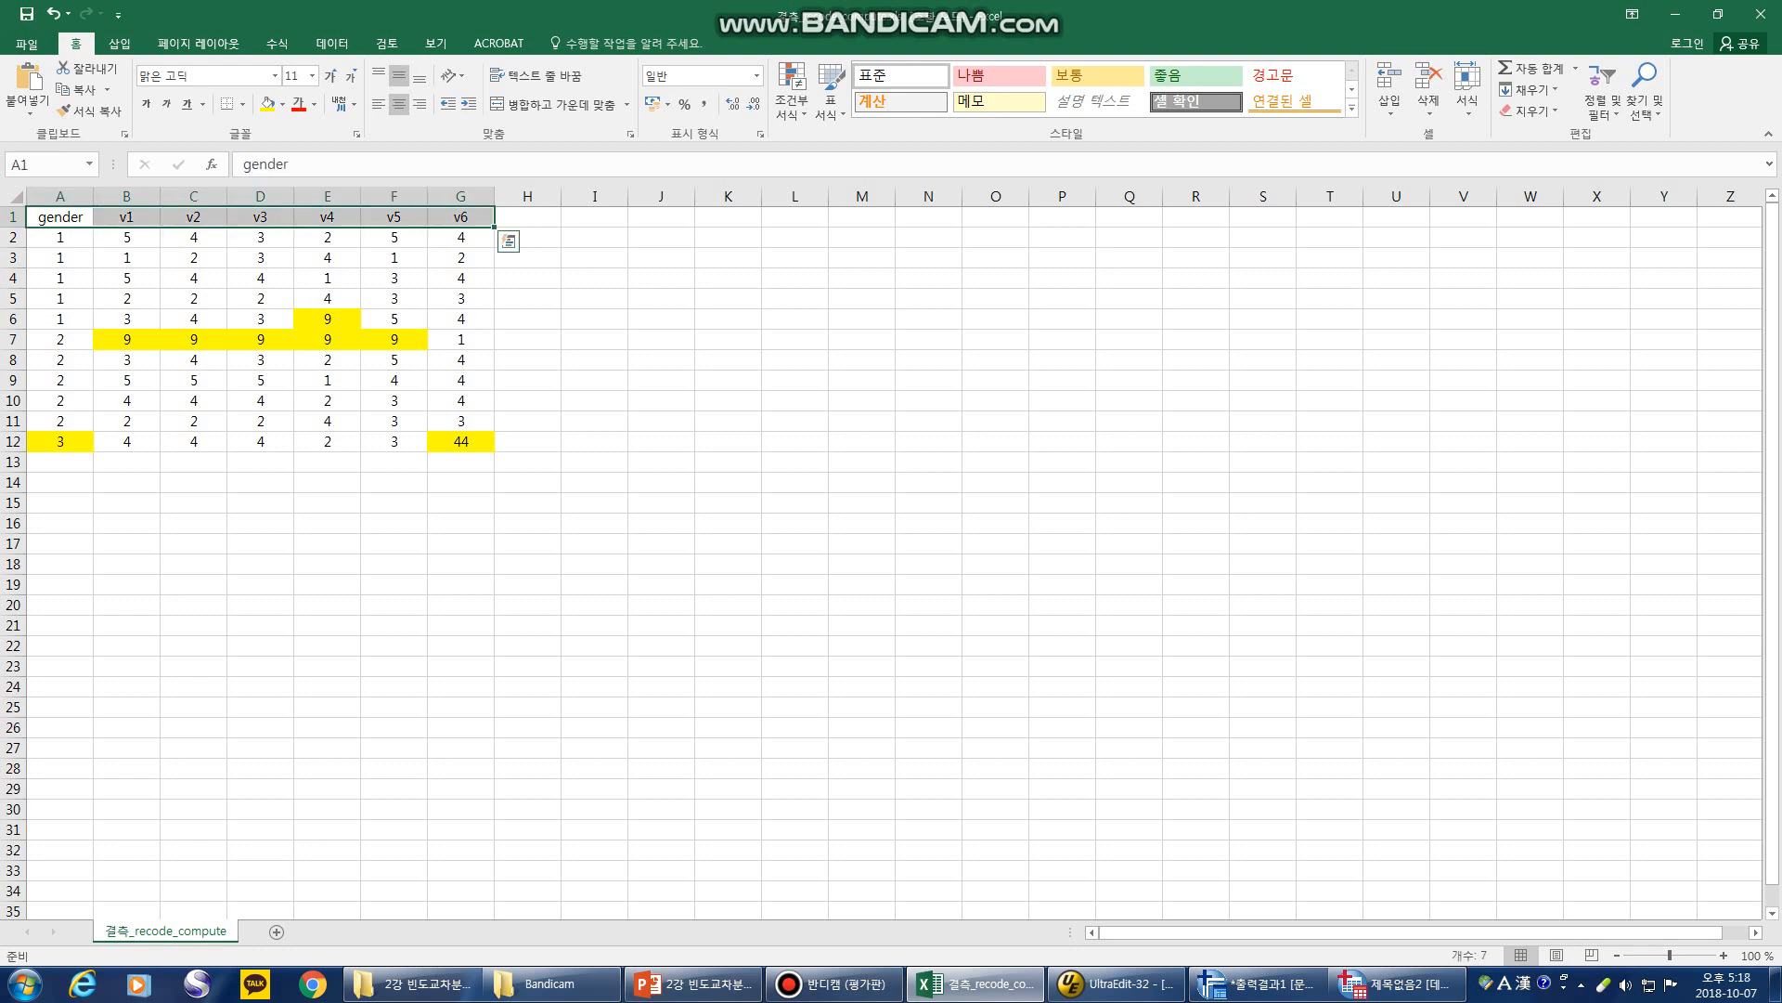
- Try the variable names "우리 나라", "v-1" and "v_1" in cell H1 and discard the entry
left_click(527, 217)
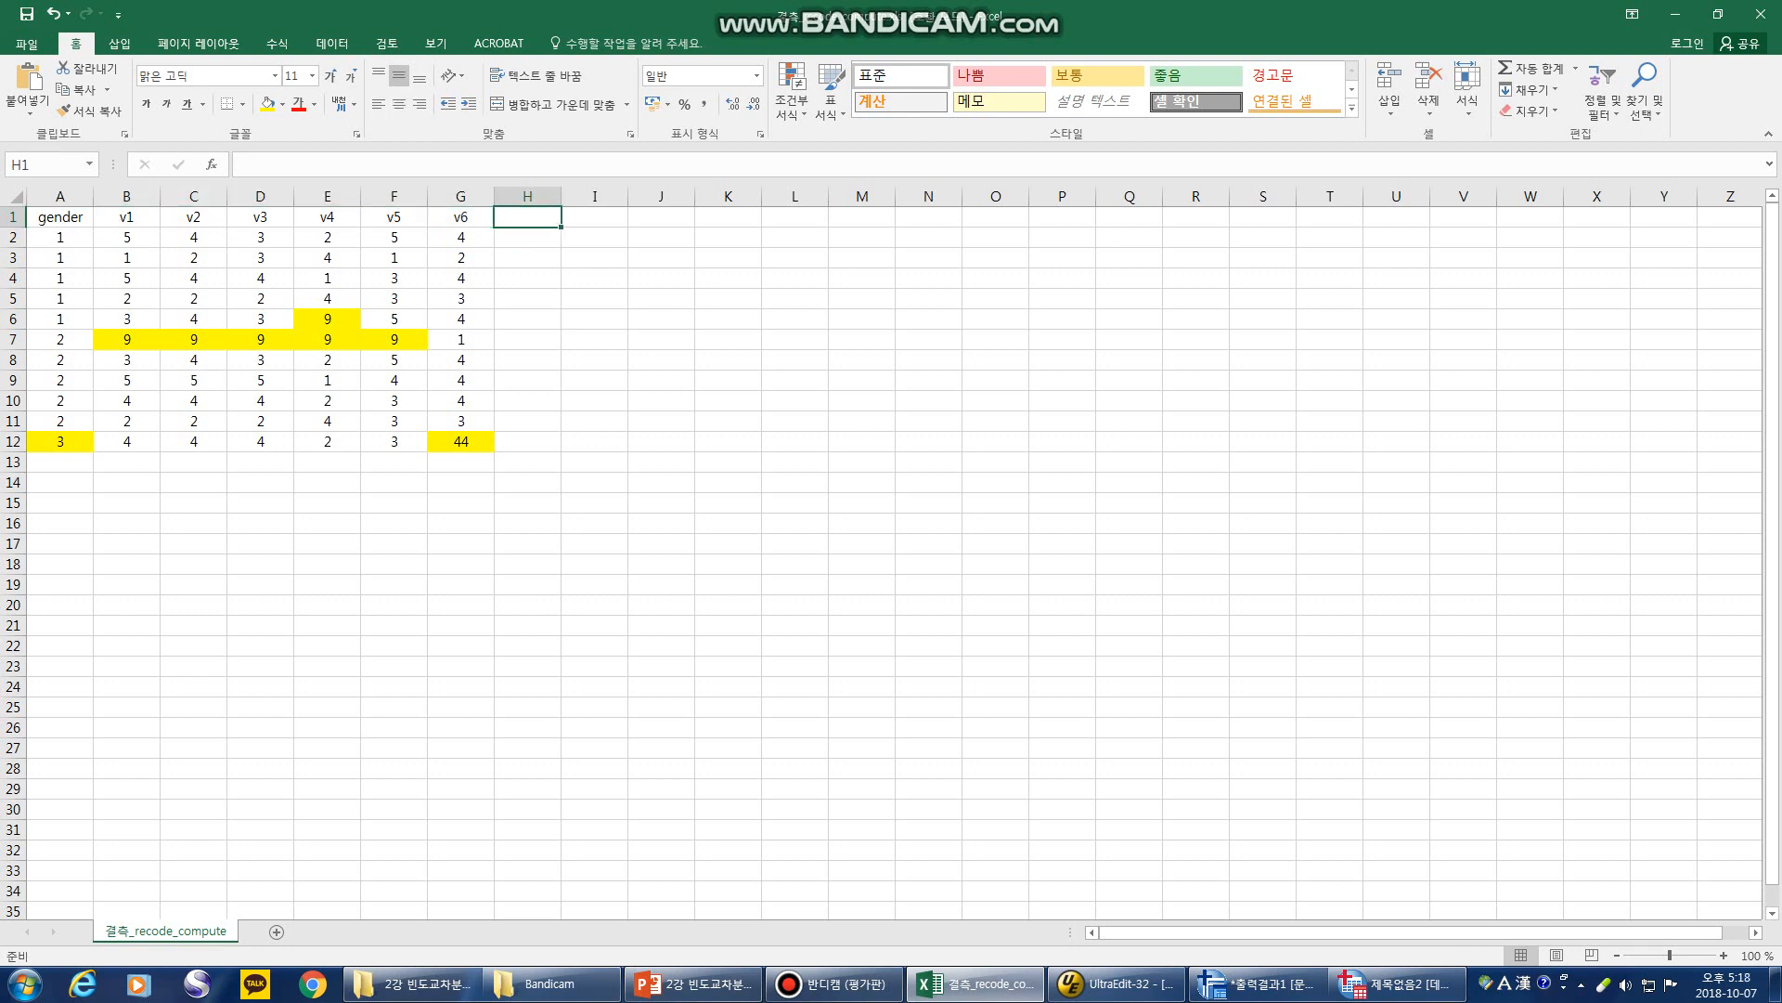
type("우리 나라")
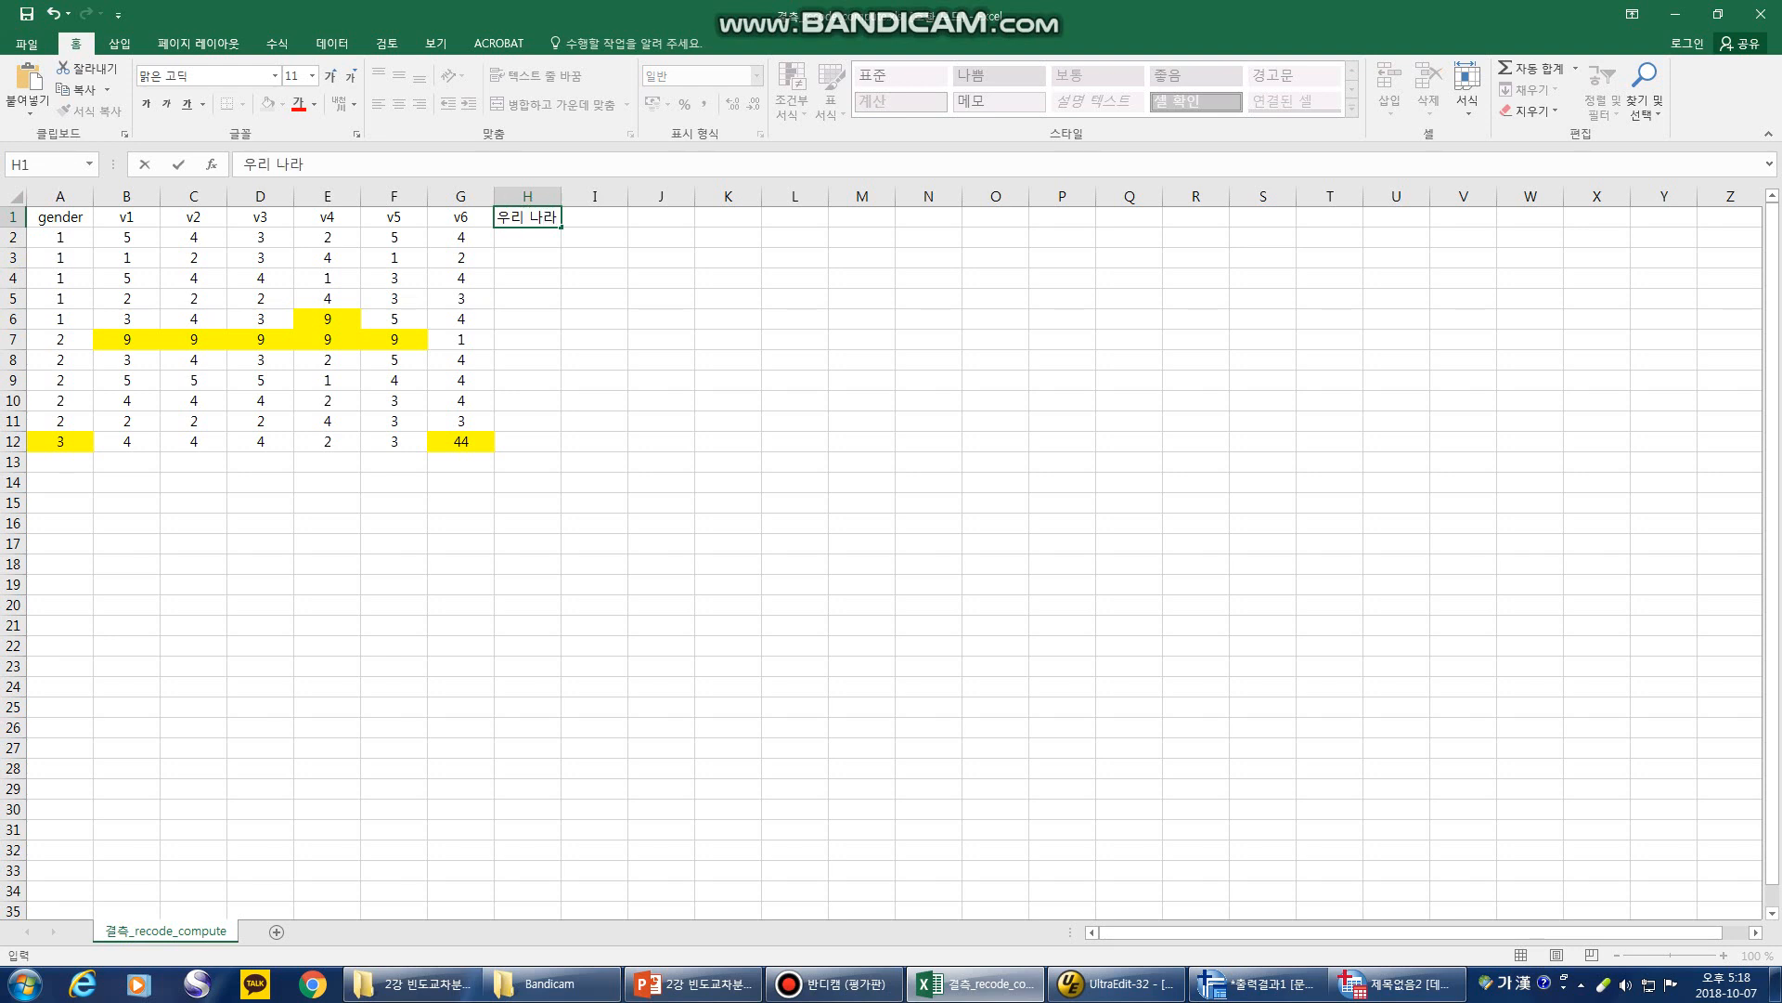
key("BackSpace")
key("BackSpace")
key("BackSpace")
key("BackSpace")
type("나")
key("BackSpace")
key("BackSpace")
key("BackSpace")
key("BackSpace")
type("1")
key("Hangul")
type("v")
key("BackSpace")
key("BackSpace")
type("v-1")
key("BackSpace")
key("BackSpace")
type("_1")
key("BackSpace")
key("BackSpace")
key("BackSpace")
key("Escape")
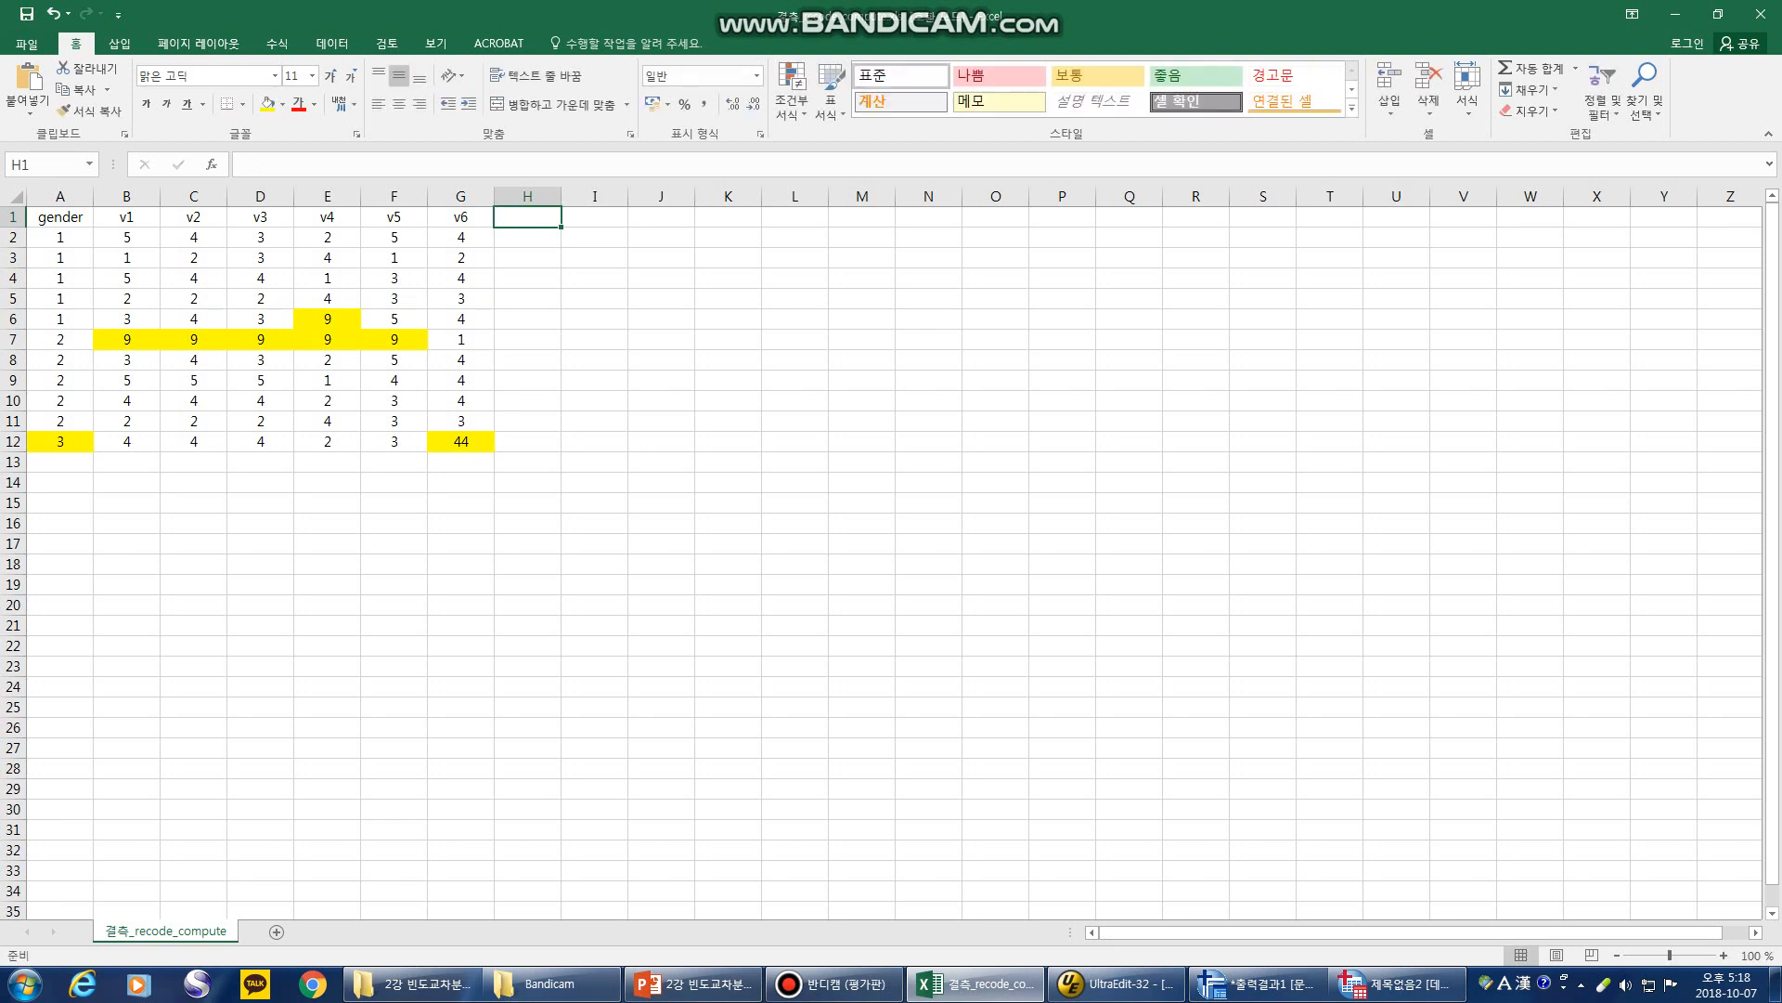
- Review the header row and the first two respondents' records in rows 2 and 3, columns A to G
left_click(528, 258)
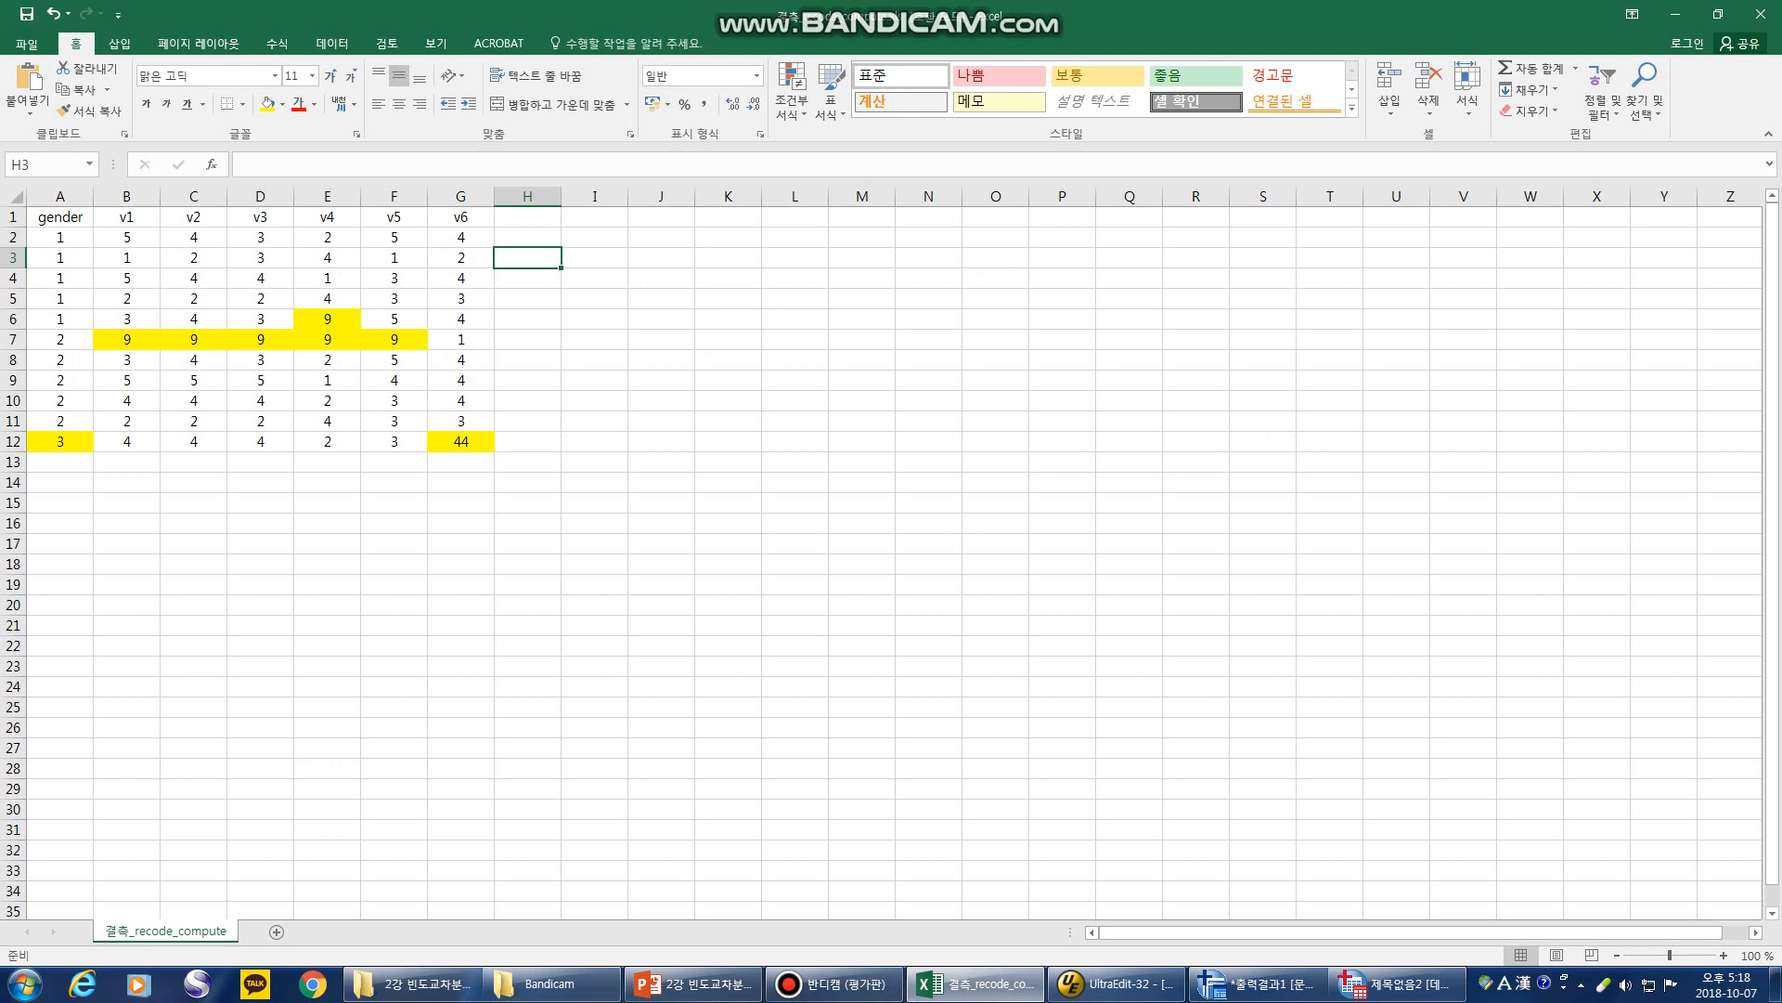
left_click(61, 218)
left_click_drag(60, 218, 460, 217)
left_click(326, 238)
left_click_drag(60, 238, 461, 238)
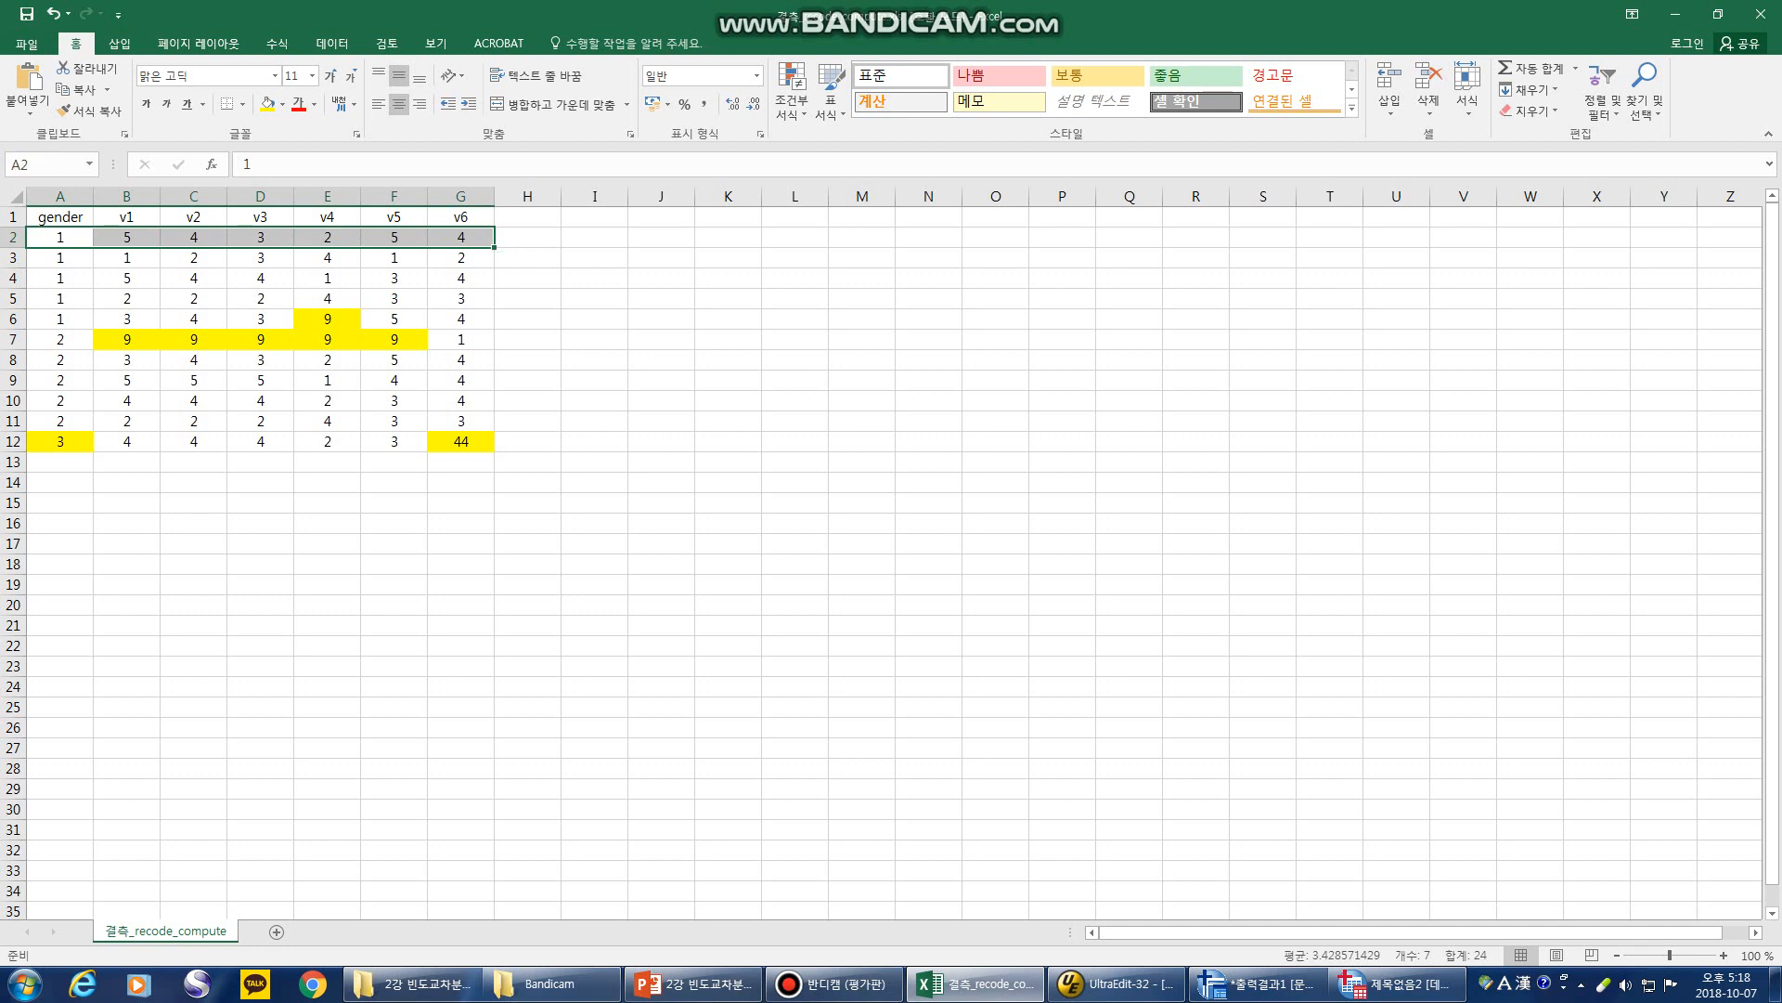
left_click(60, 258)
left_click_drag(60, 258, 460, 258)
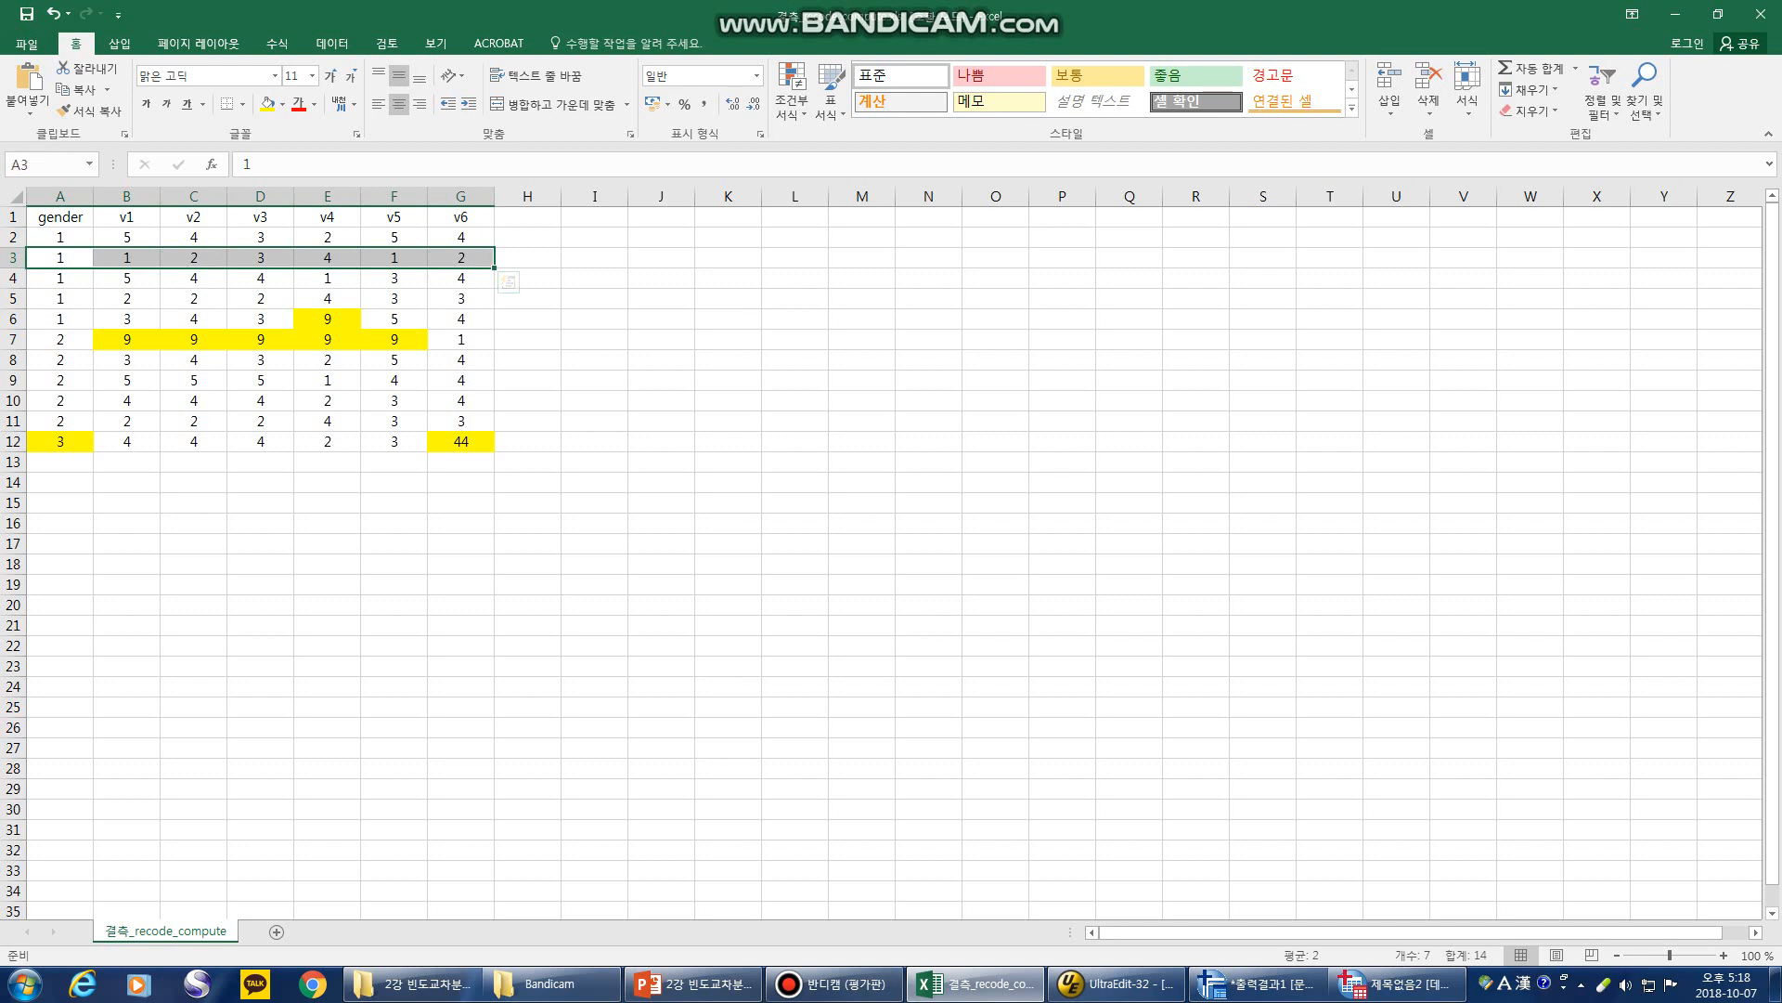
- Inspect the highlighted 9 codes in row 7 and in the v4 cell of row 6
left_click(127, 340)
left_click(194, 340)
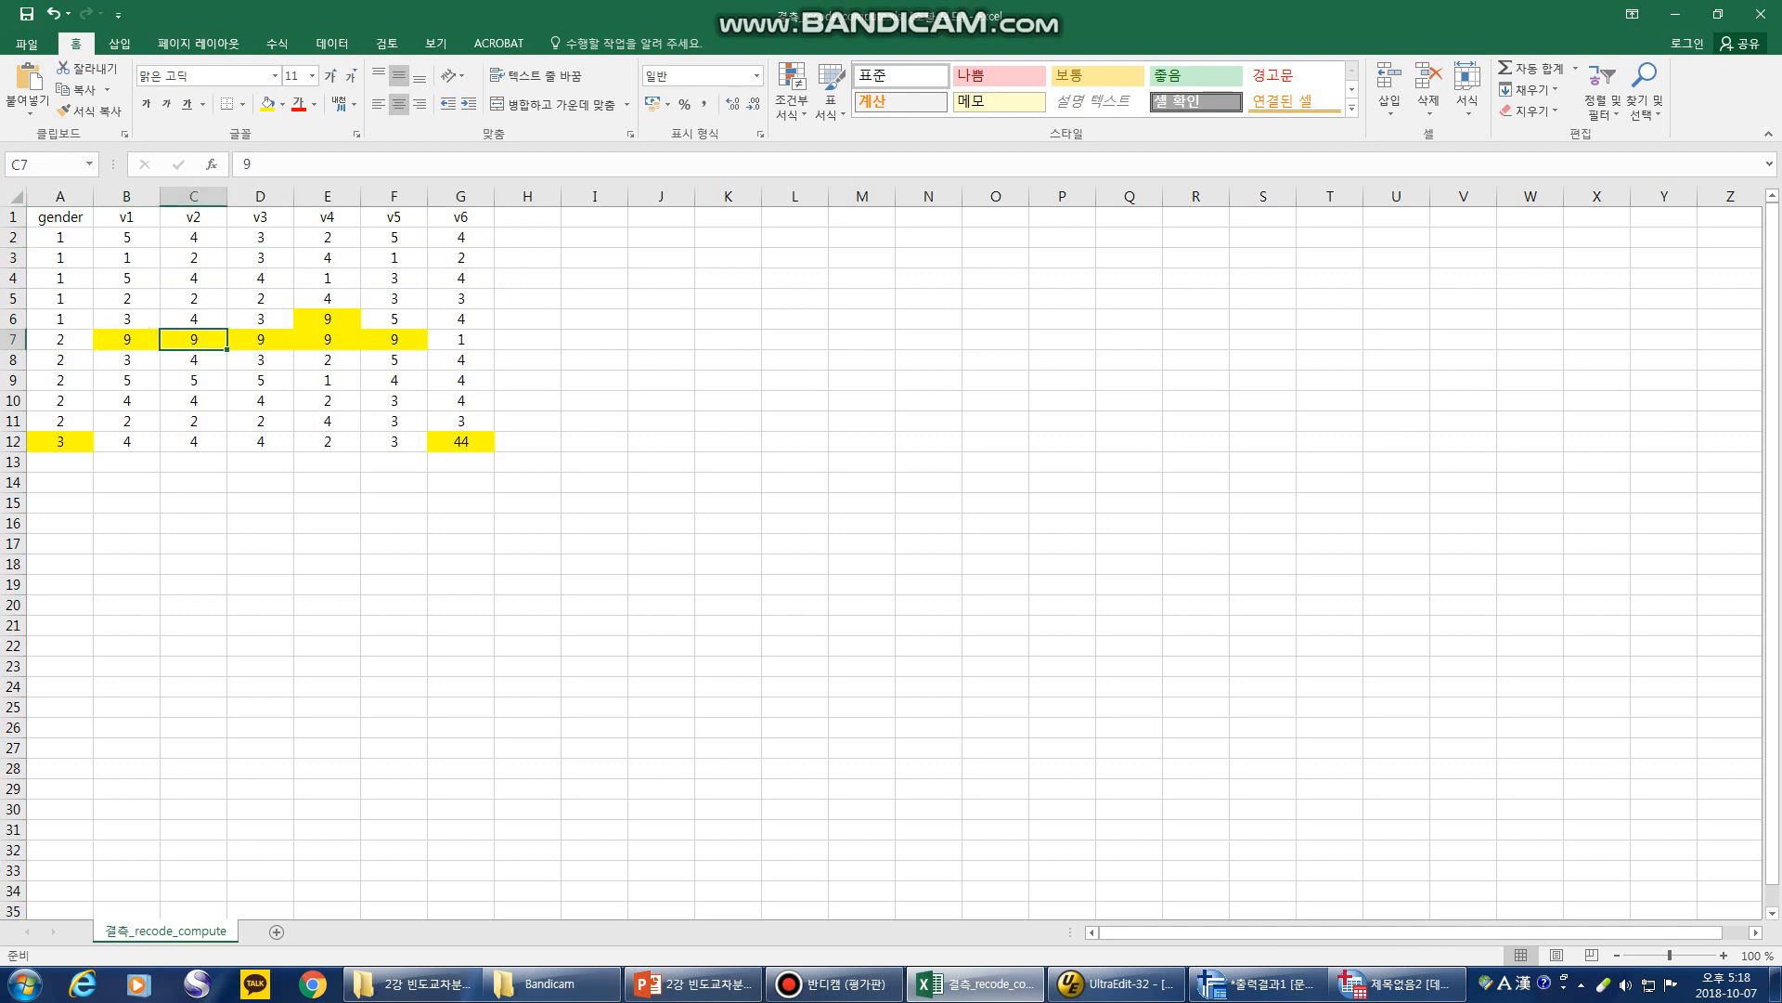
left_click(260, 339)
left_click(327, 339)
left_click(328, 319)
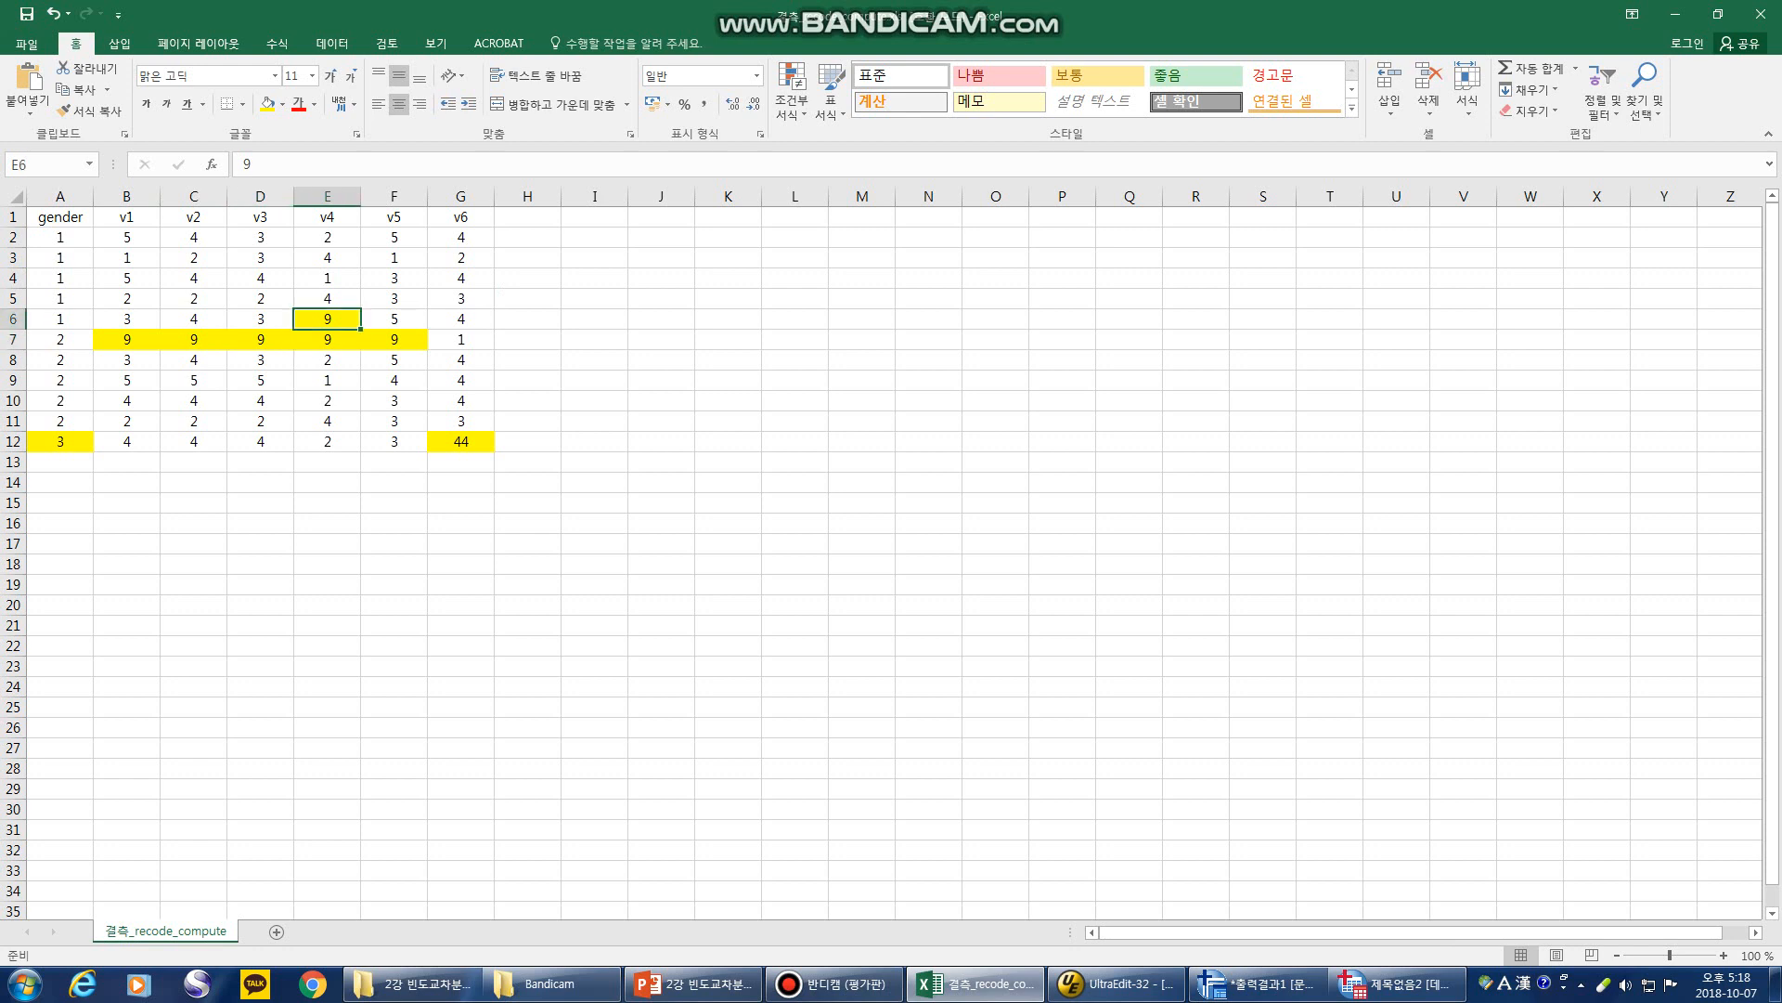
left_click(394, 340)
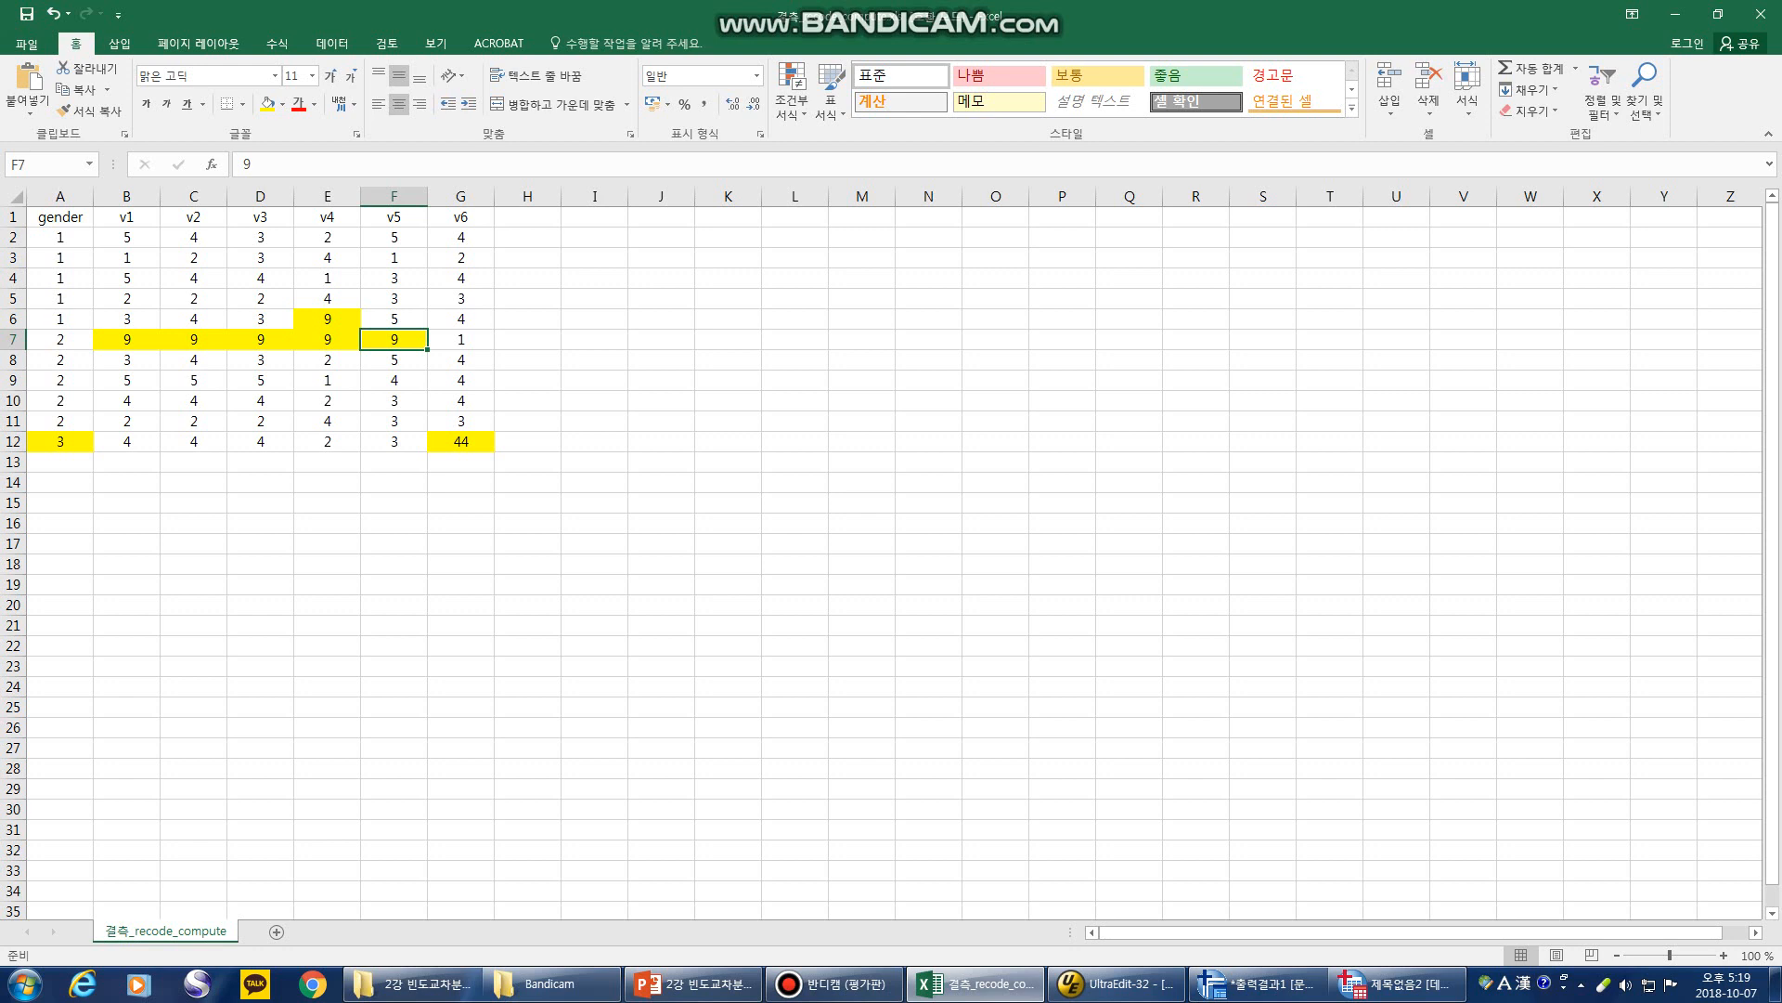
- Clear the v4 value in cell E6 and enter 9 there
left_click(328, 320)
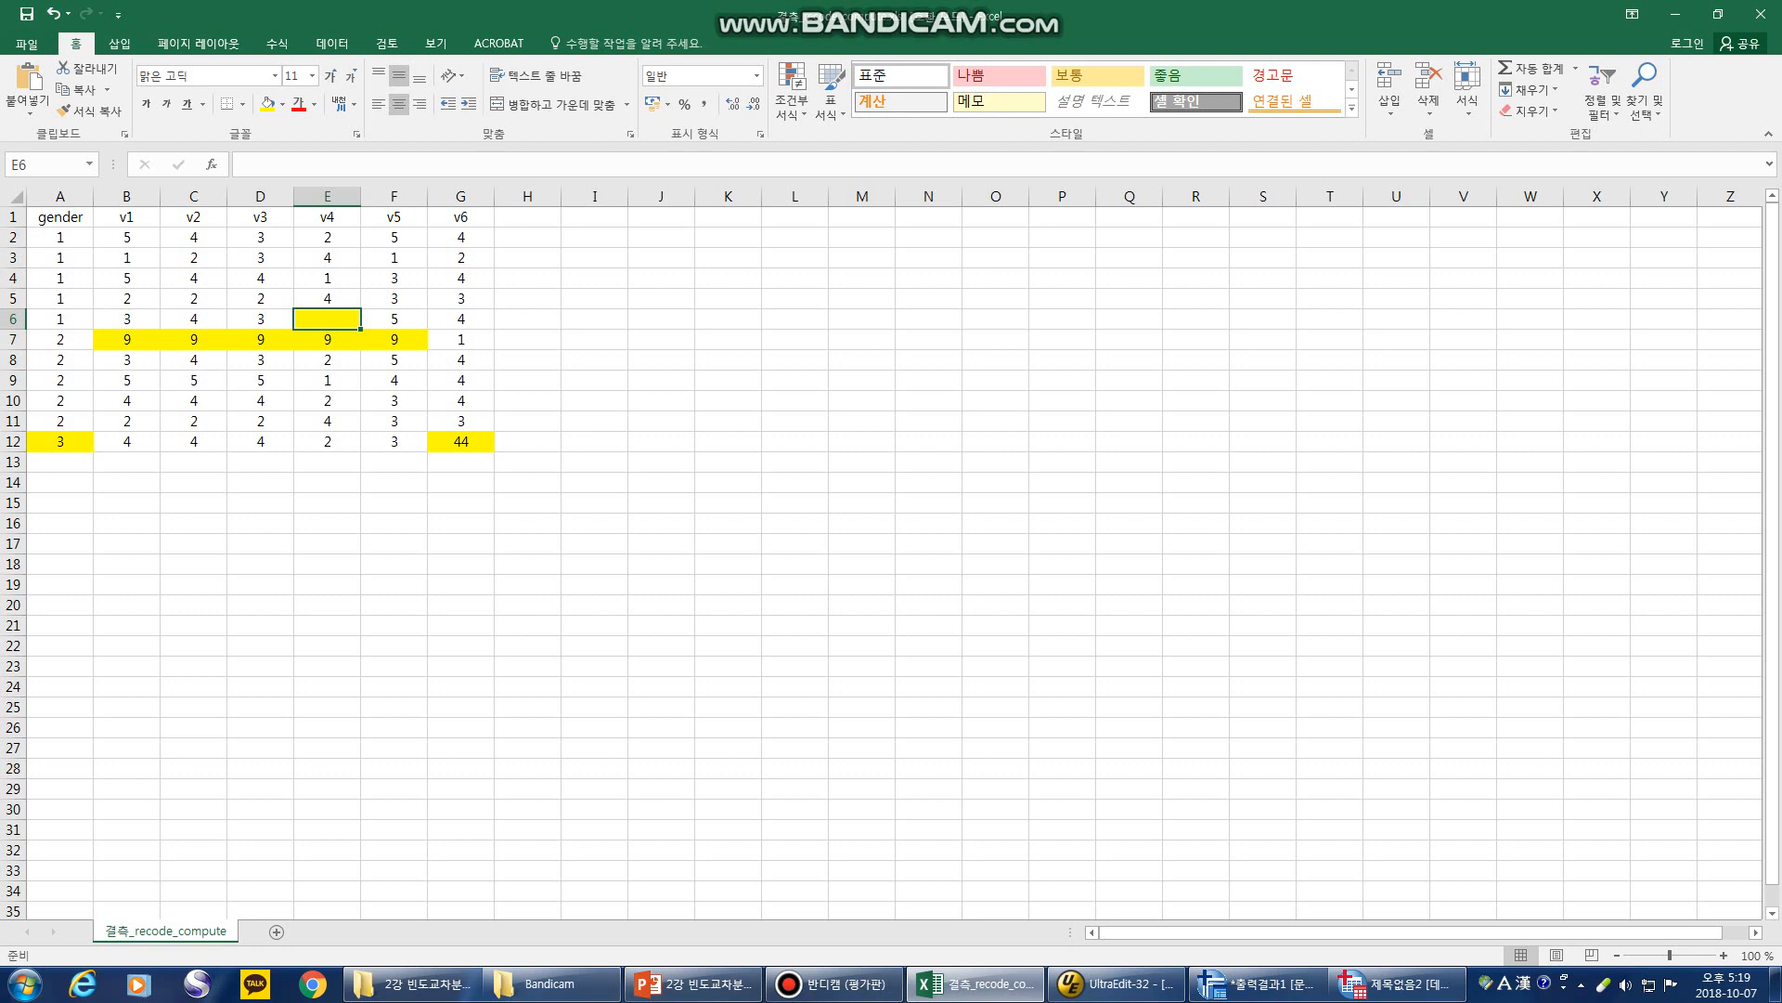
type("9")
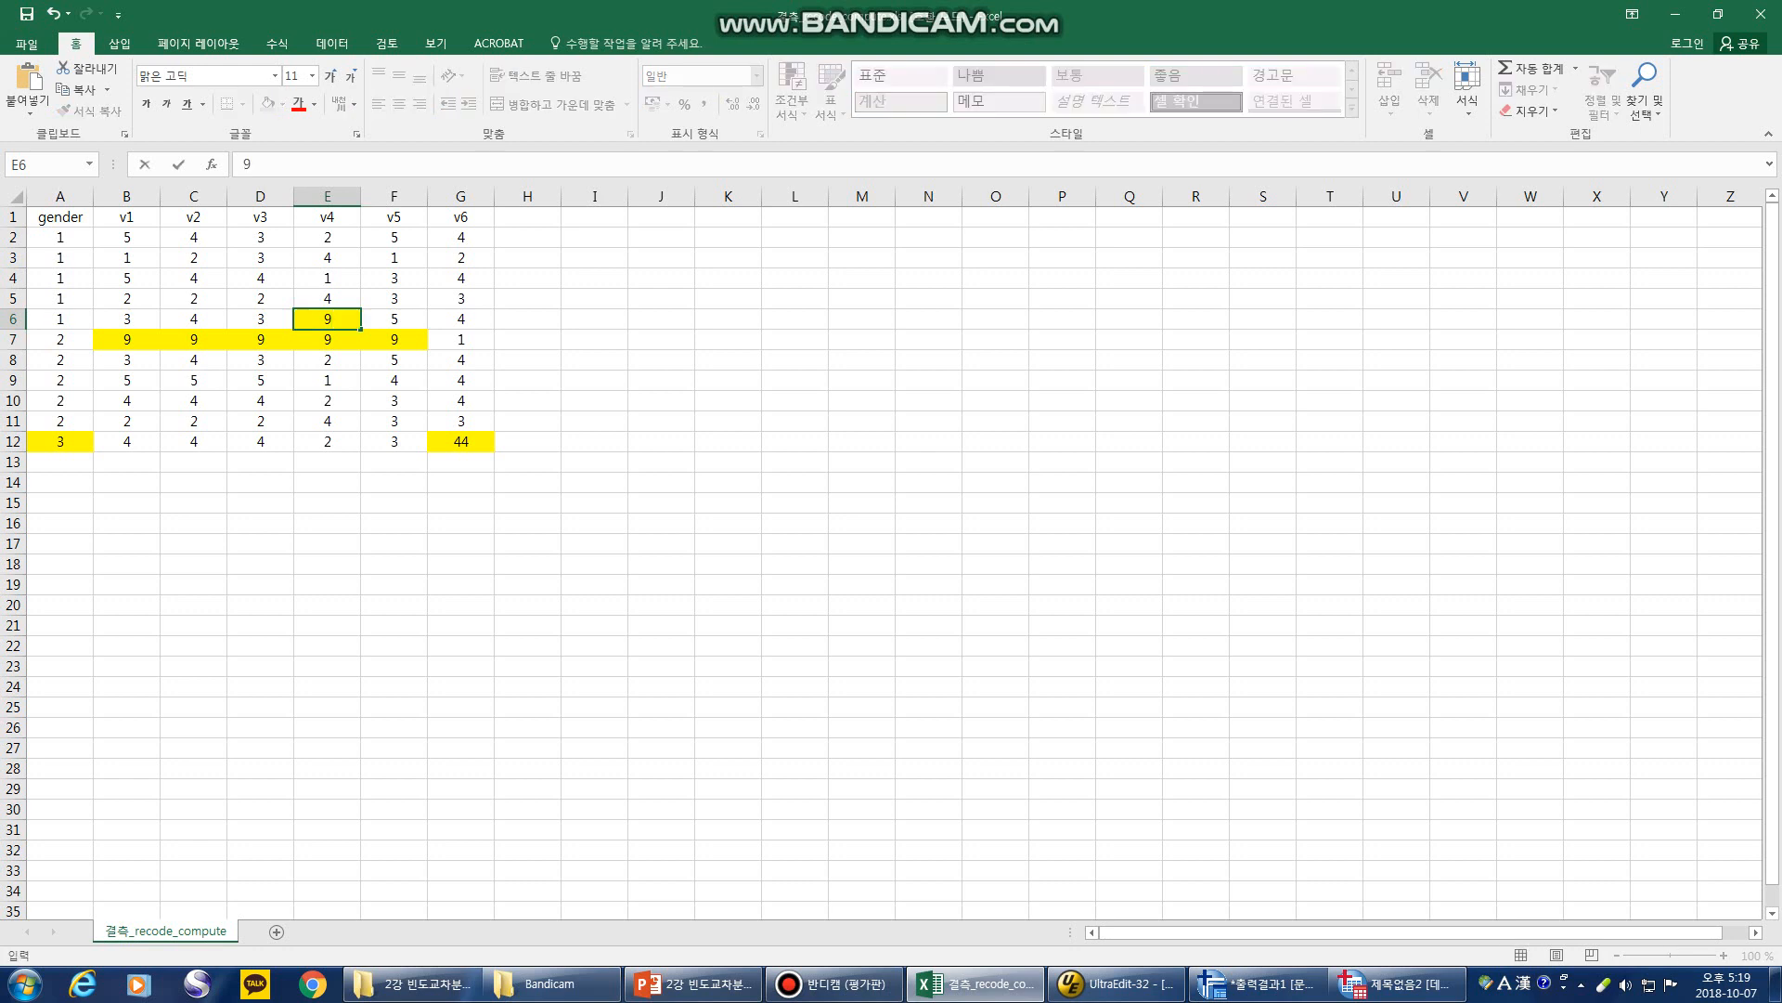
key("Return")
left_click(328, 320)
- Go through the highlighted 9 codes in row 7 once more, from v5 back towards v1
left_click(394, 340)
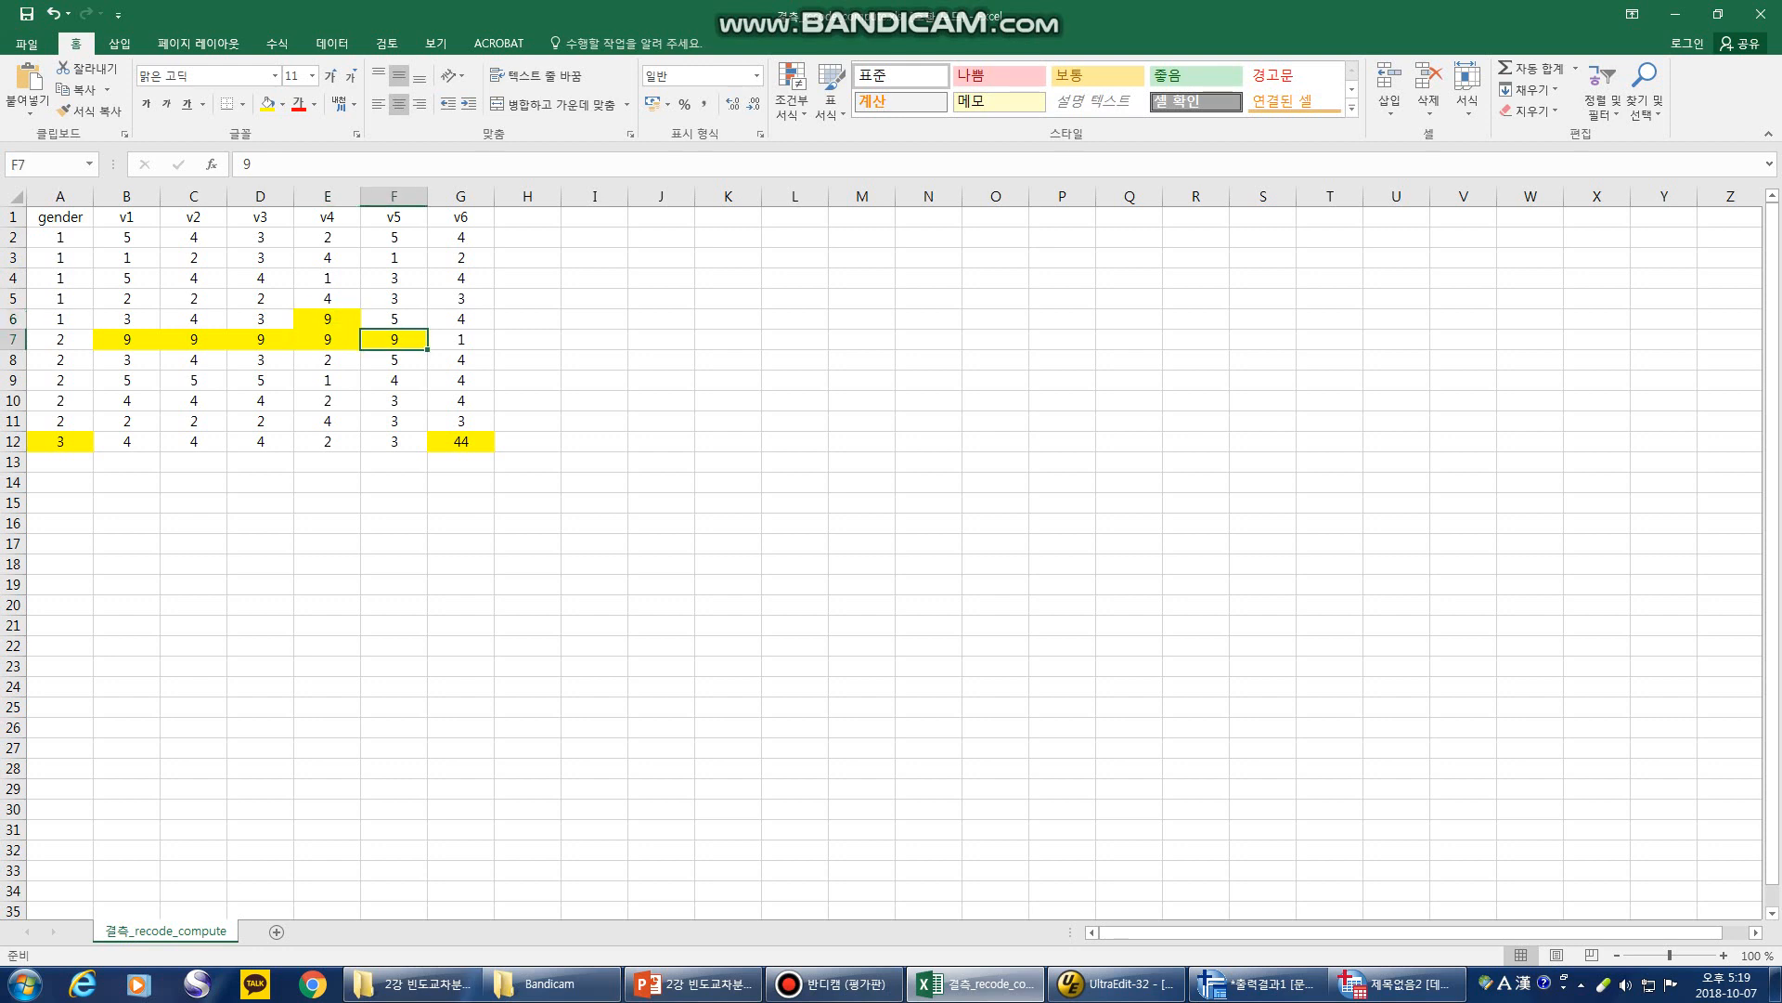
key("Left")
key("Left")
key("Left")
key("Left")
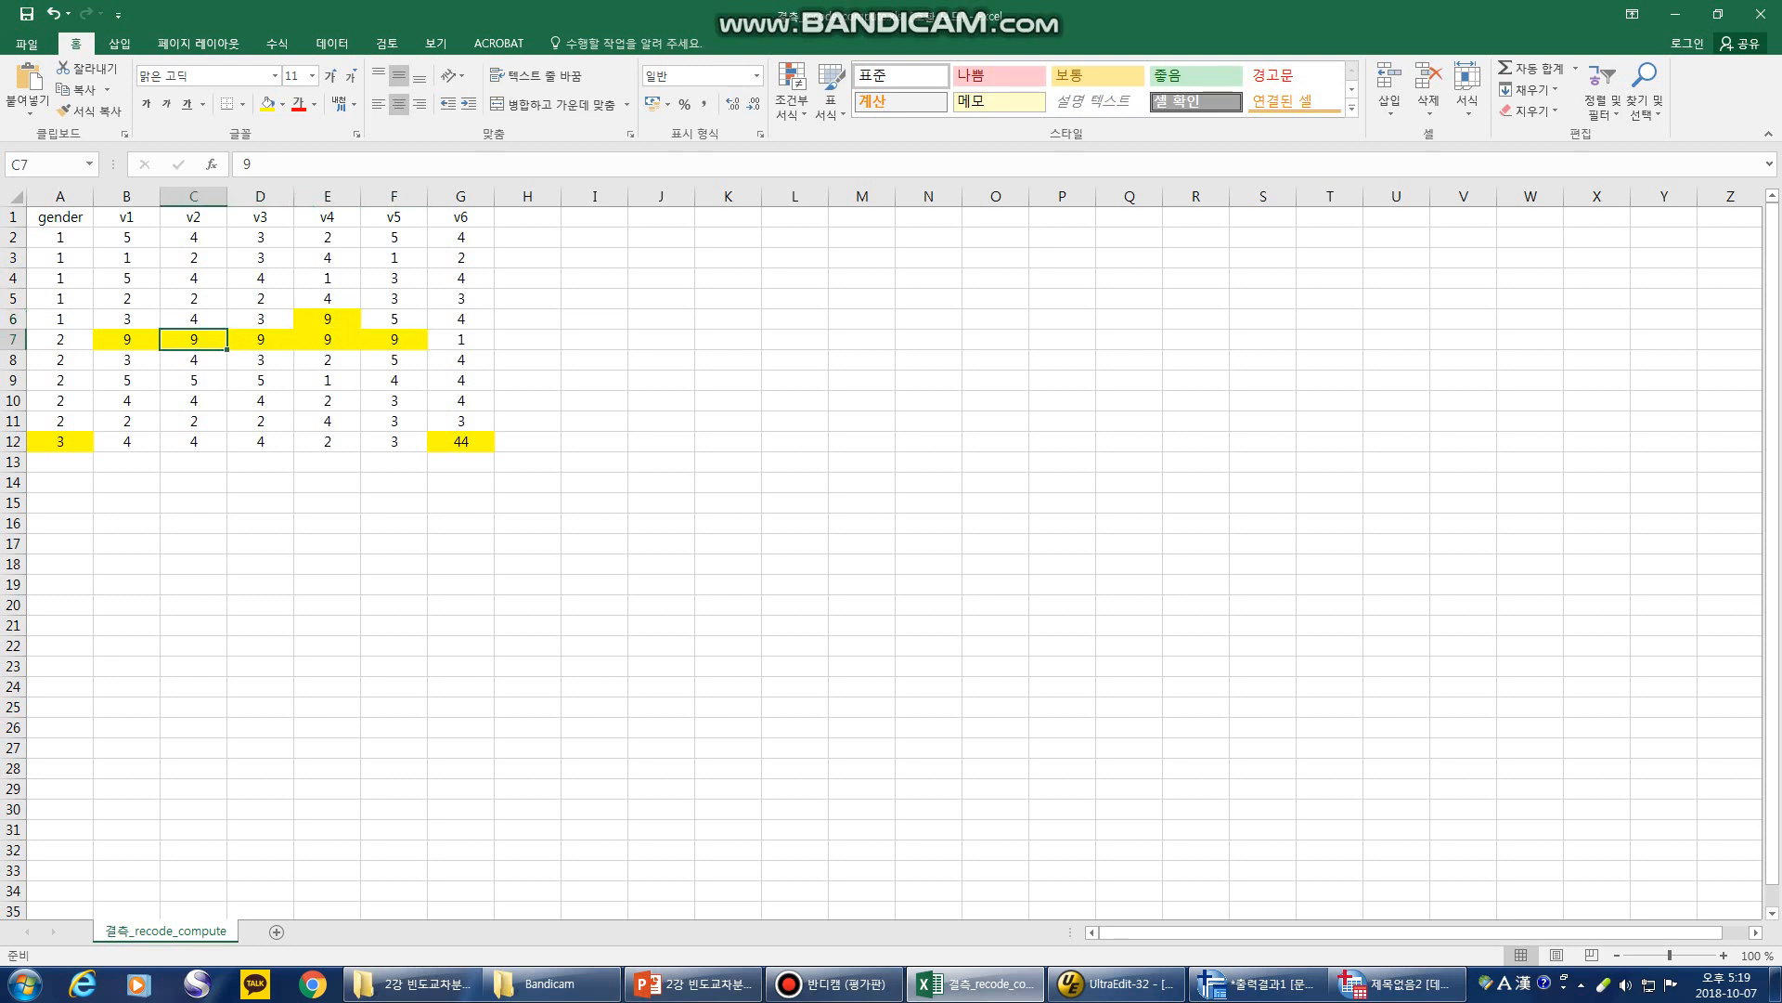
key("Right")
key("Right")
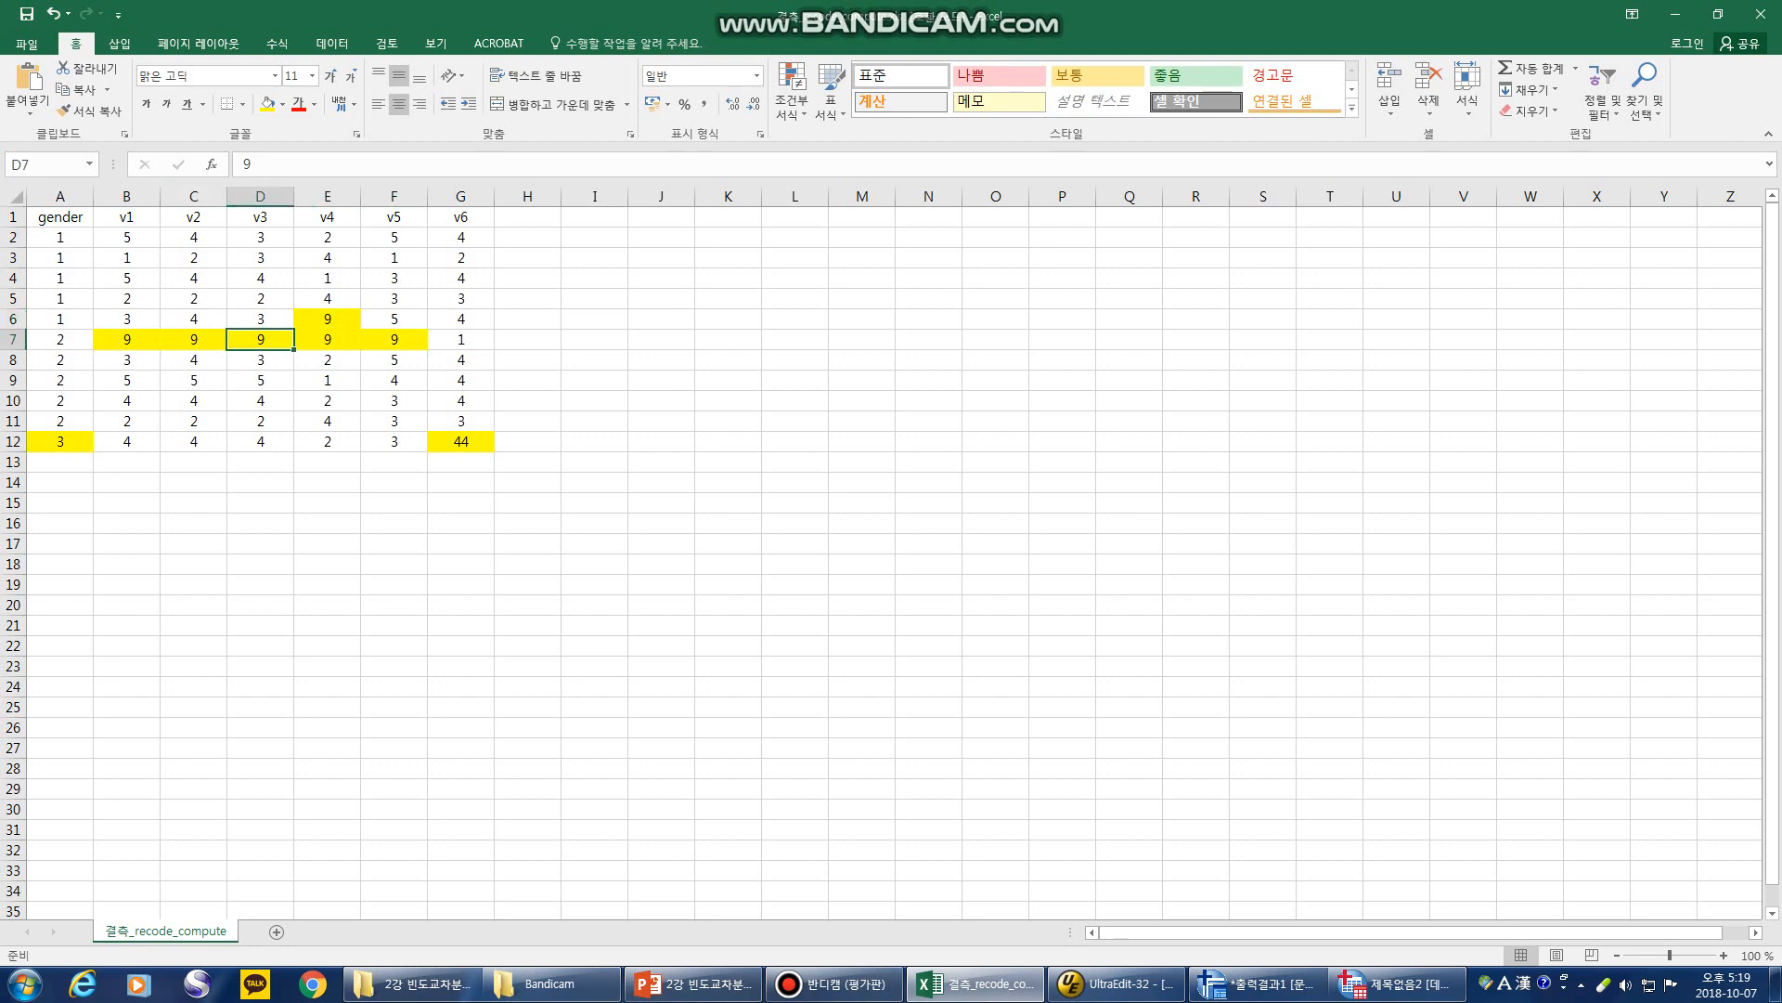
- Compare the highlighted missing-value codes in the v4 column of rows 6 and 7
key("Right")
key("Right")
key("Up")
key("Left")
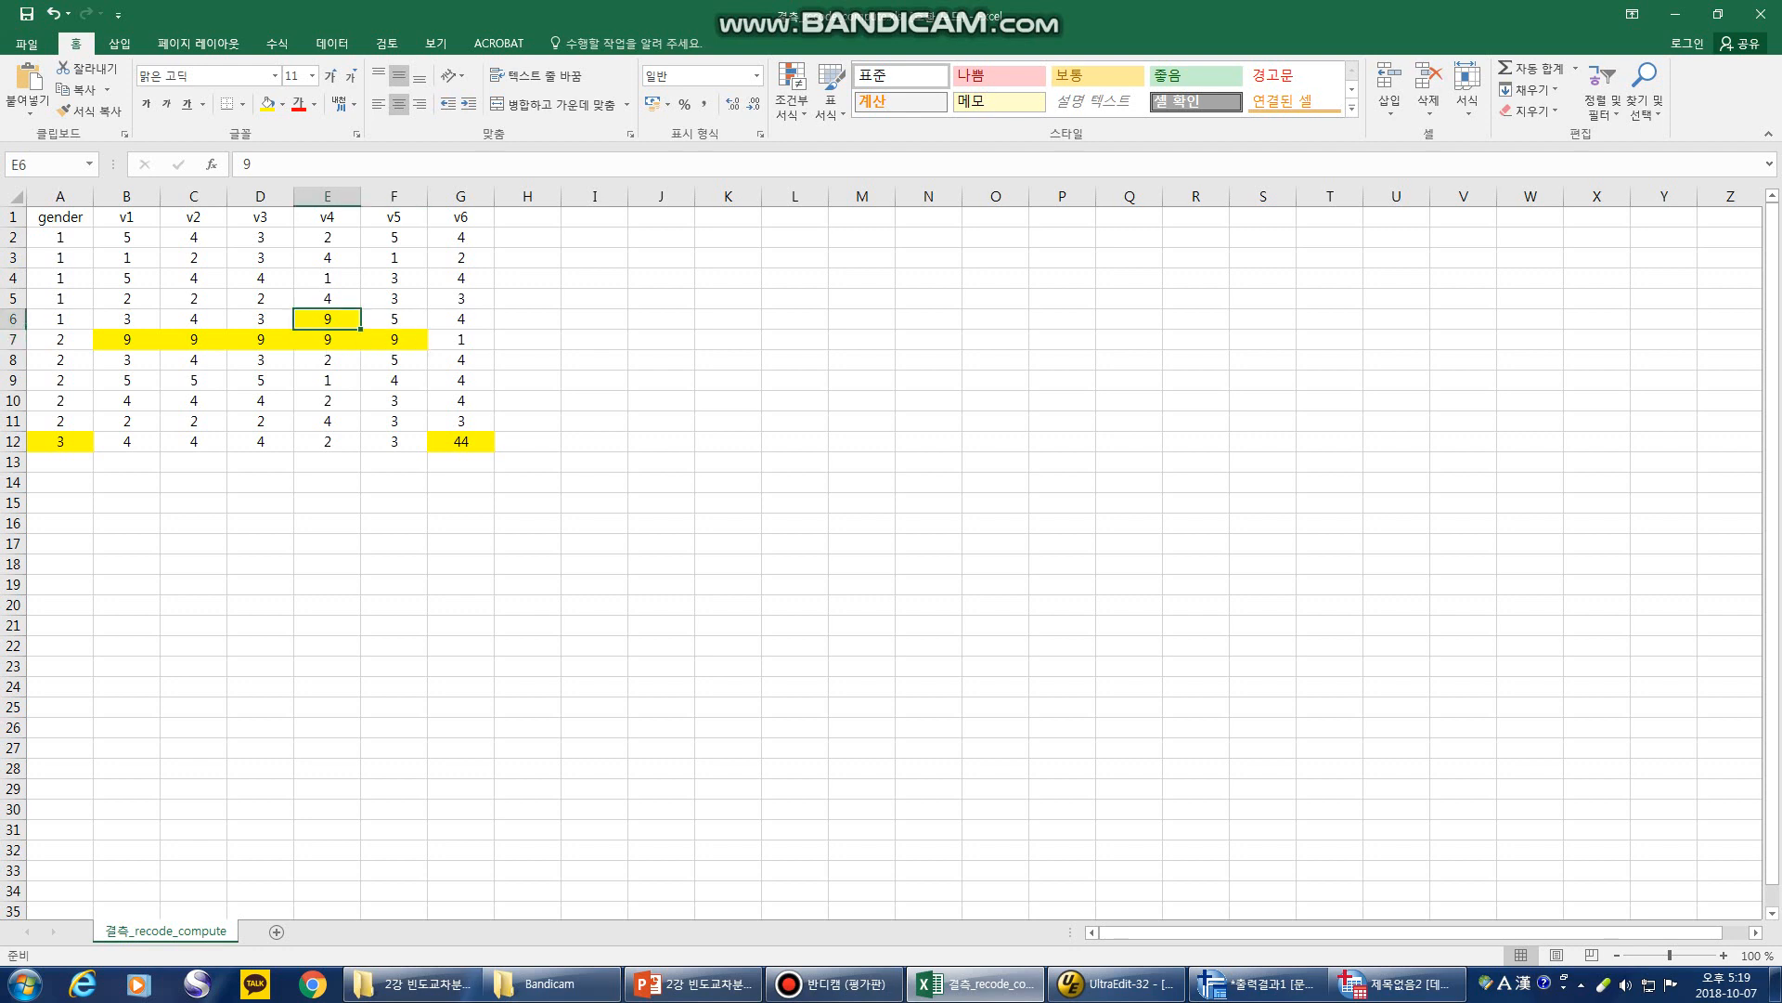
key("Down")
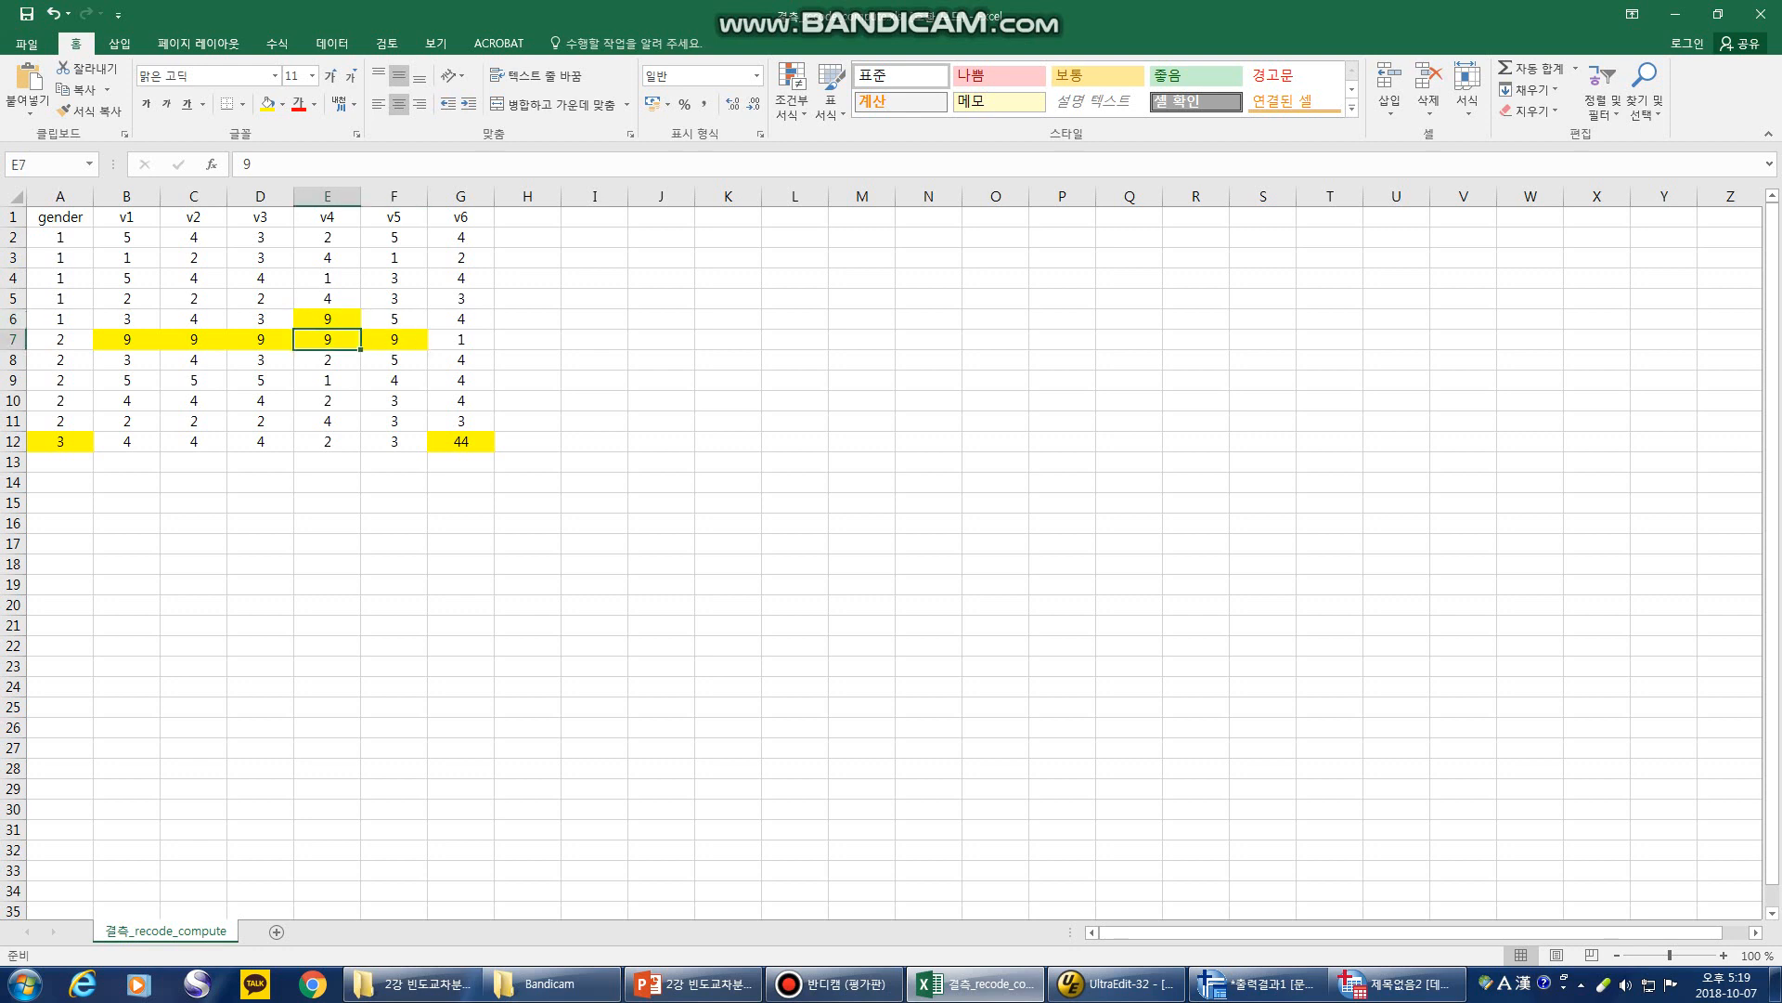
- Inspect the highlighted gender and v6 entries in row 12, alternating between cells A12 and G12
left_click(60, 441)
left_click(461, 442)
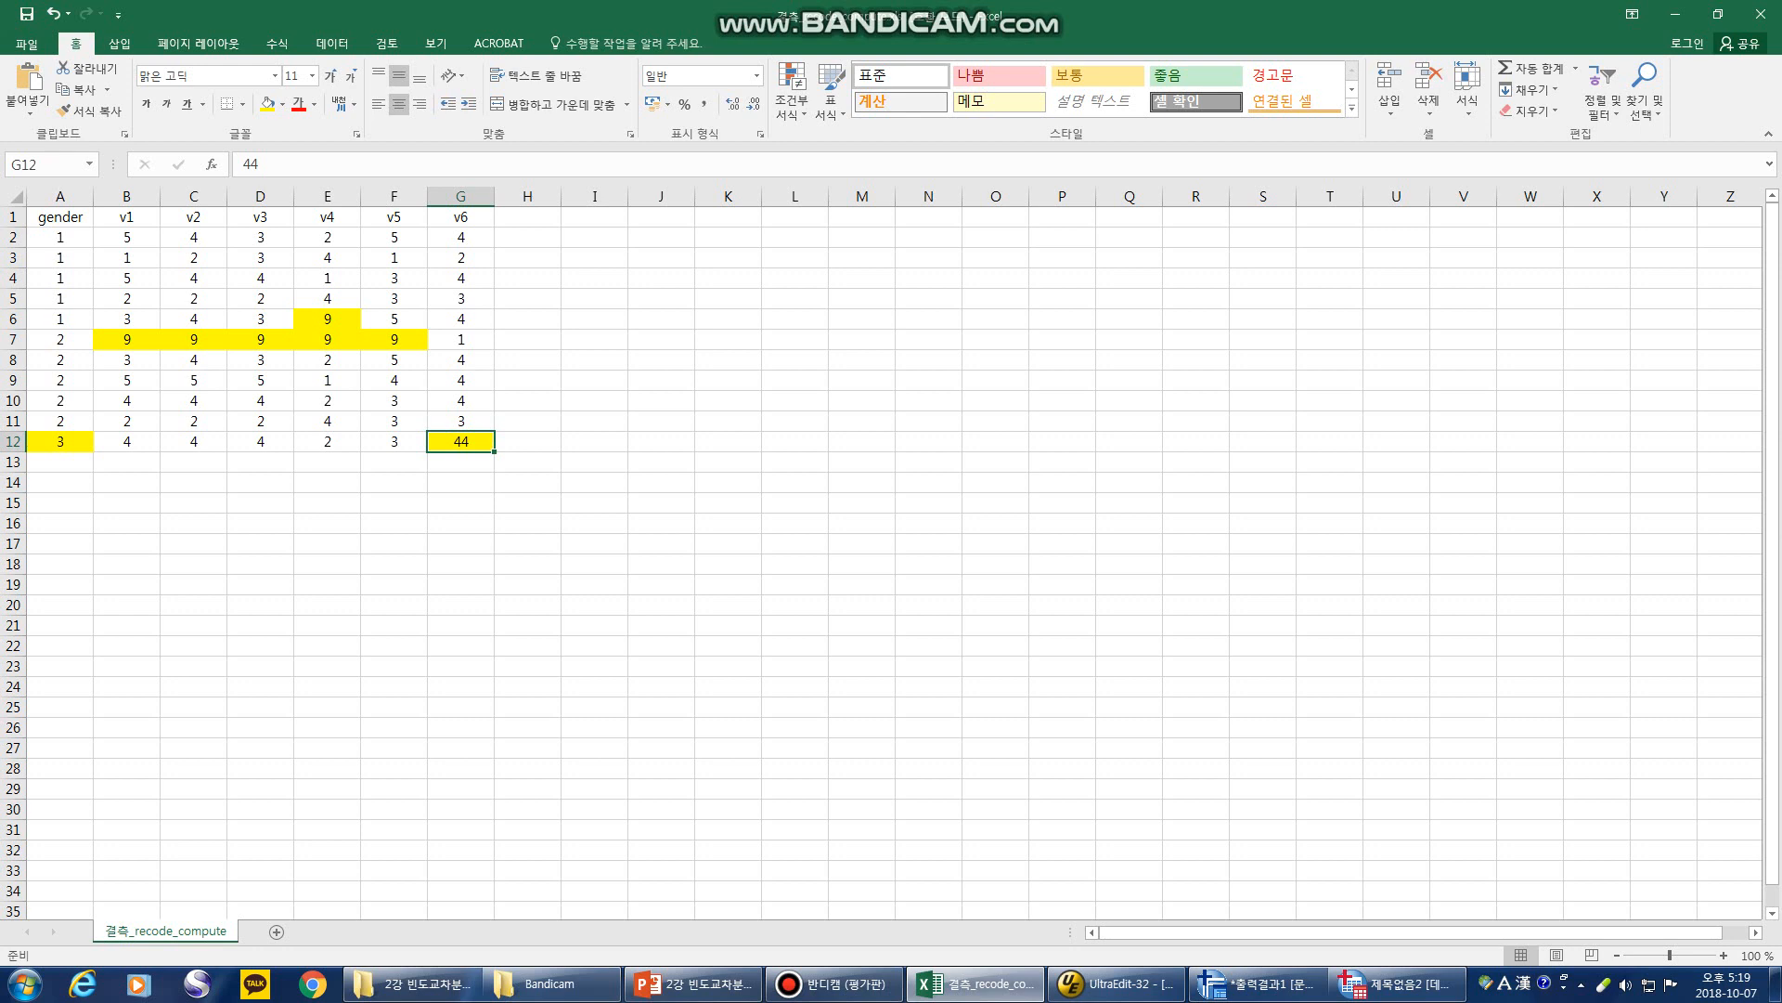
left_click(60, 442)
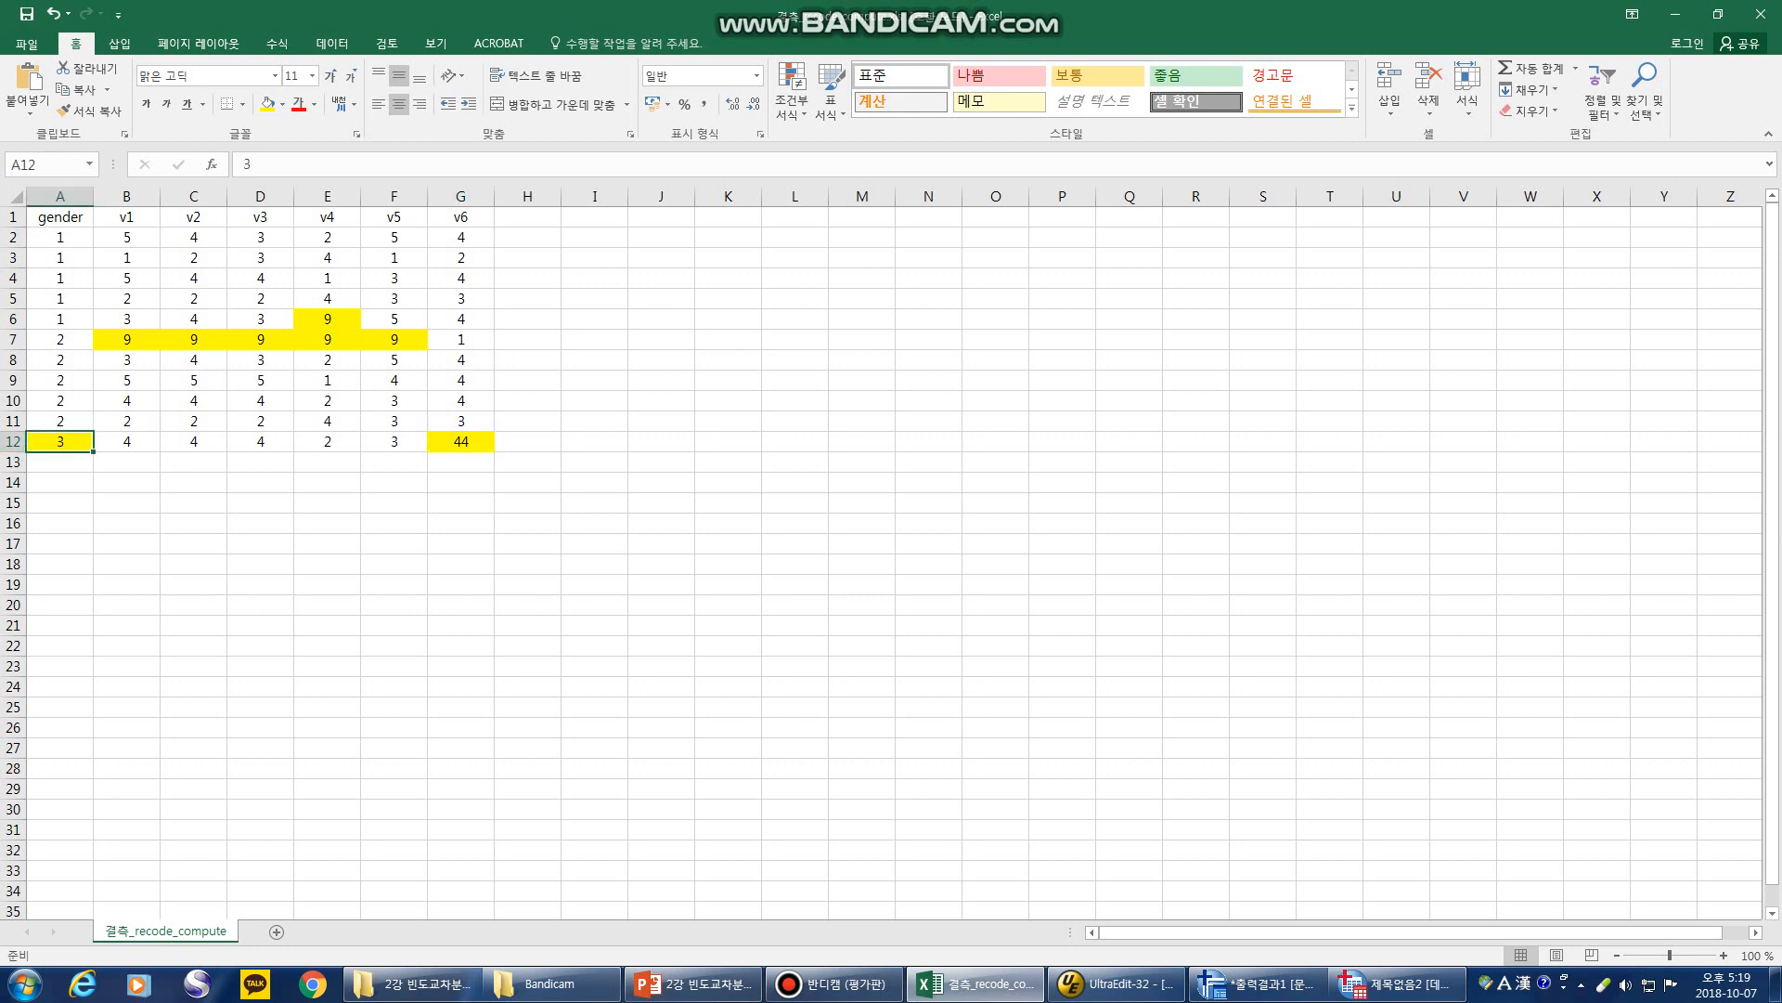
left_click(461, 442)
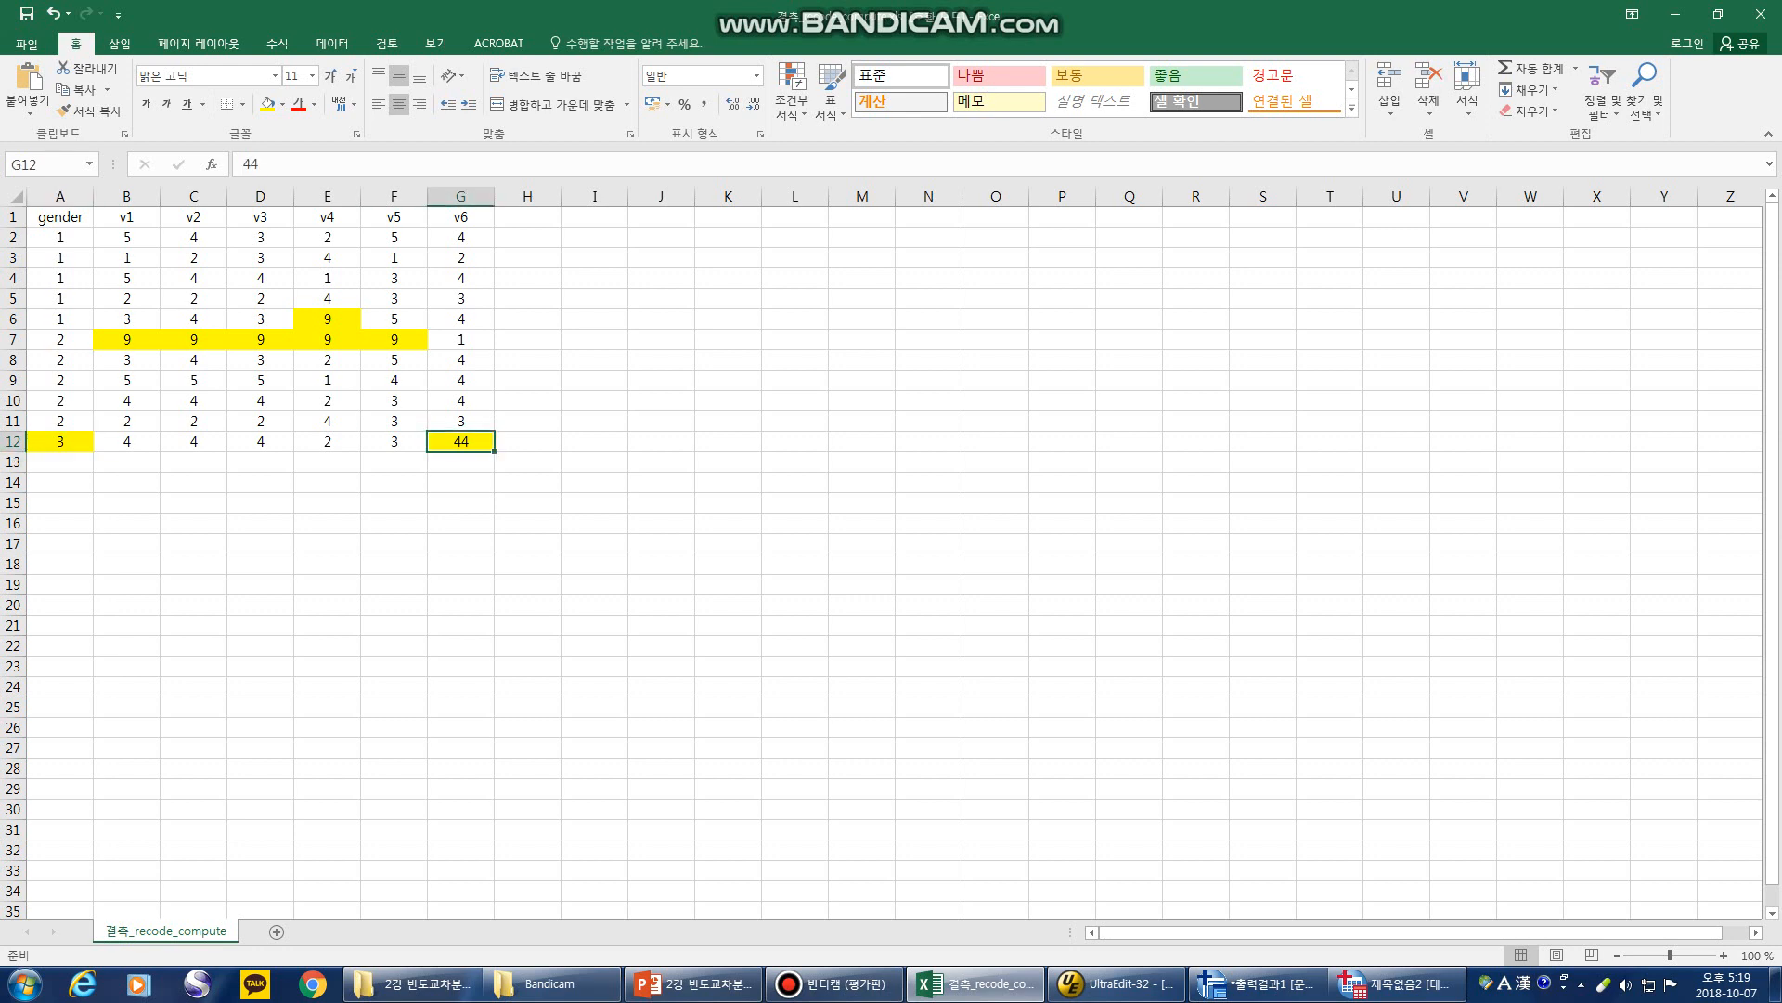
left_click(60, 442)
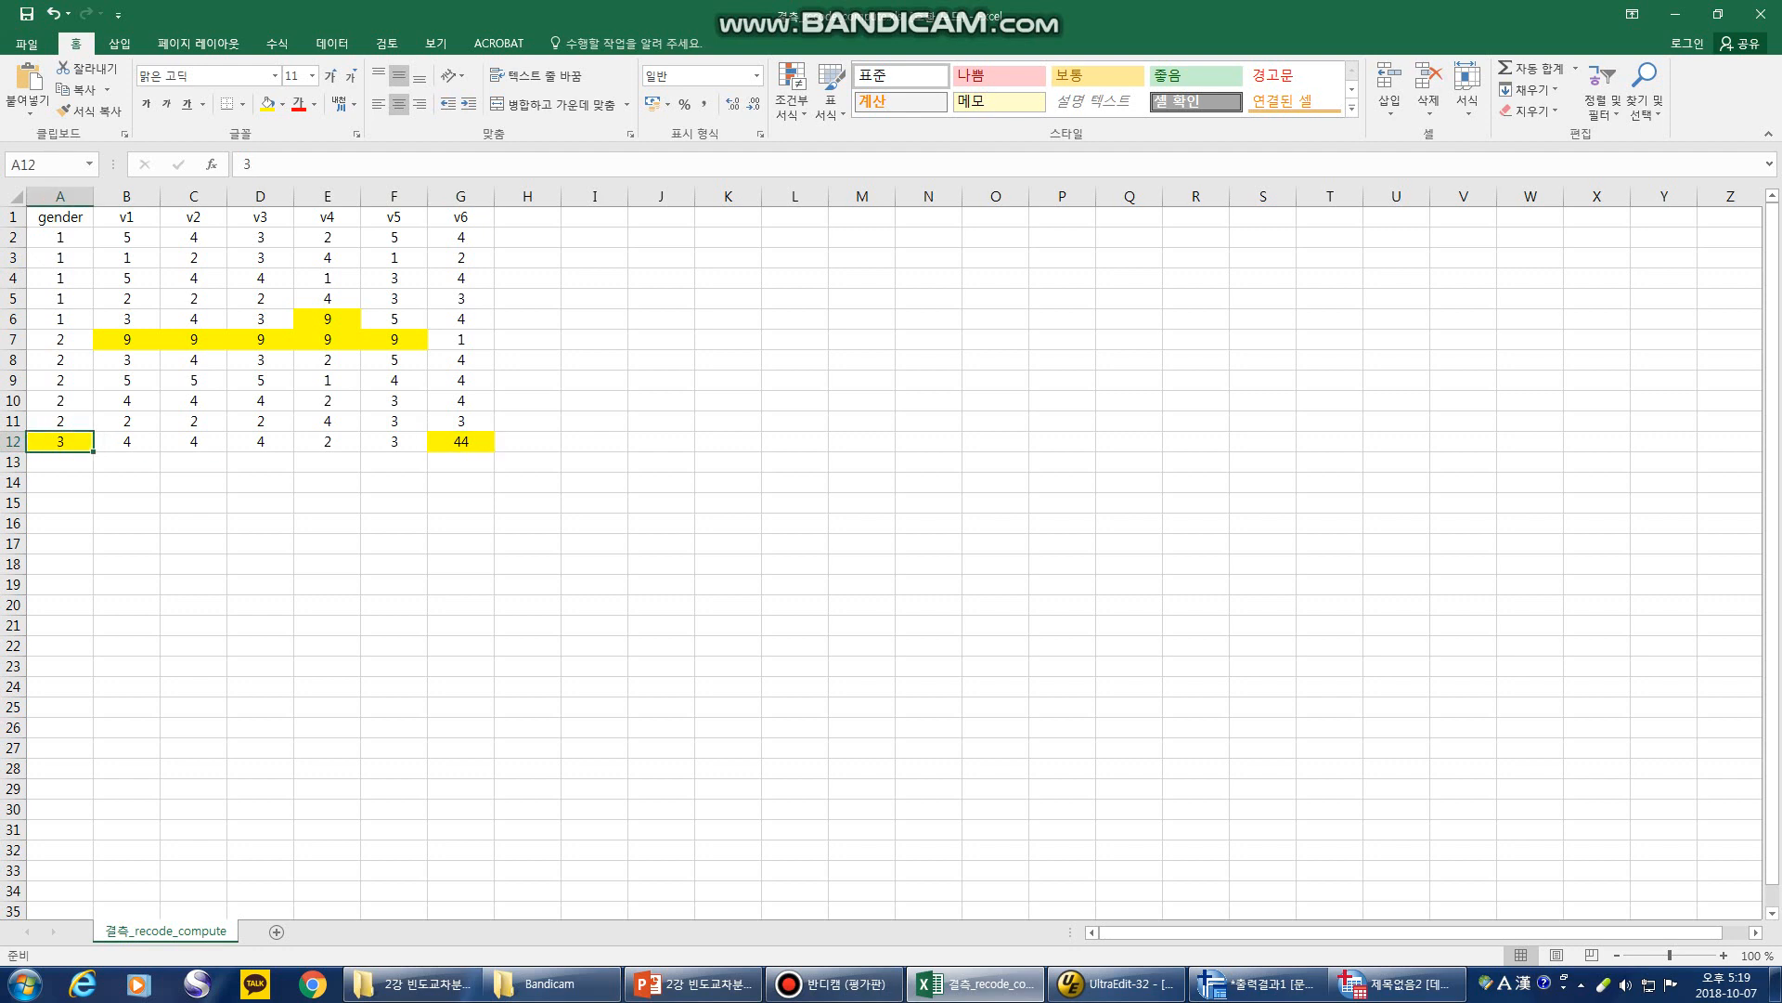
left_click(462, 442)
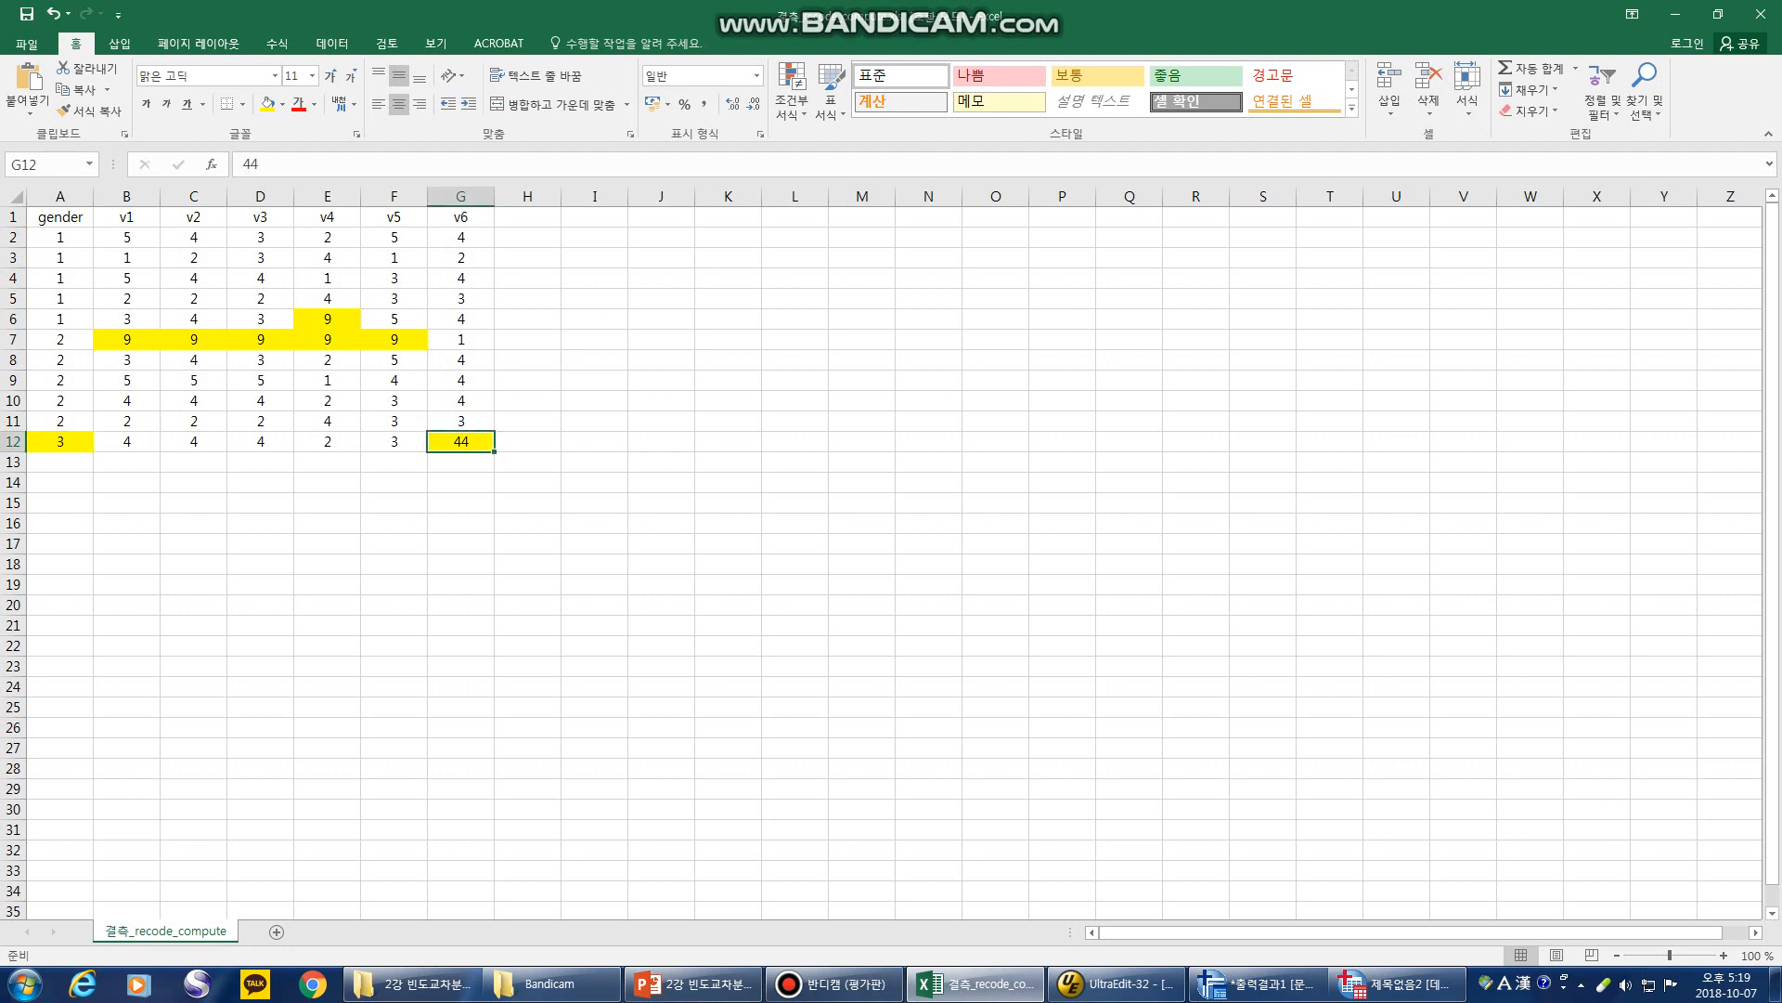
- Clear the gender value in cell A12 and re-enter 3 there, checking it against the v6 cell of the same row
left_click(60, 442)
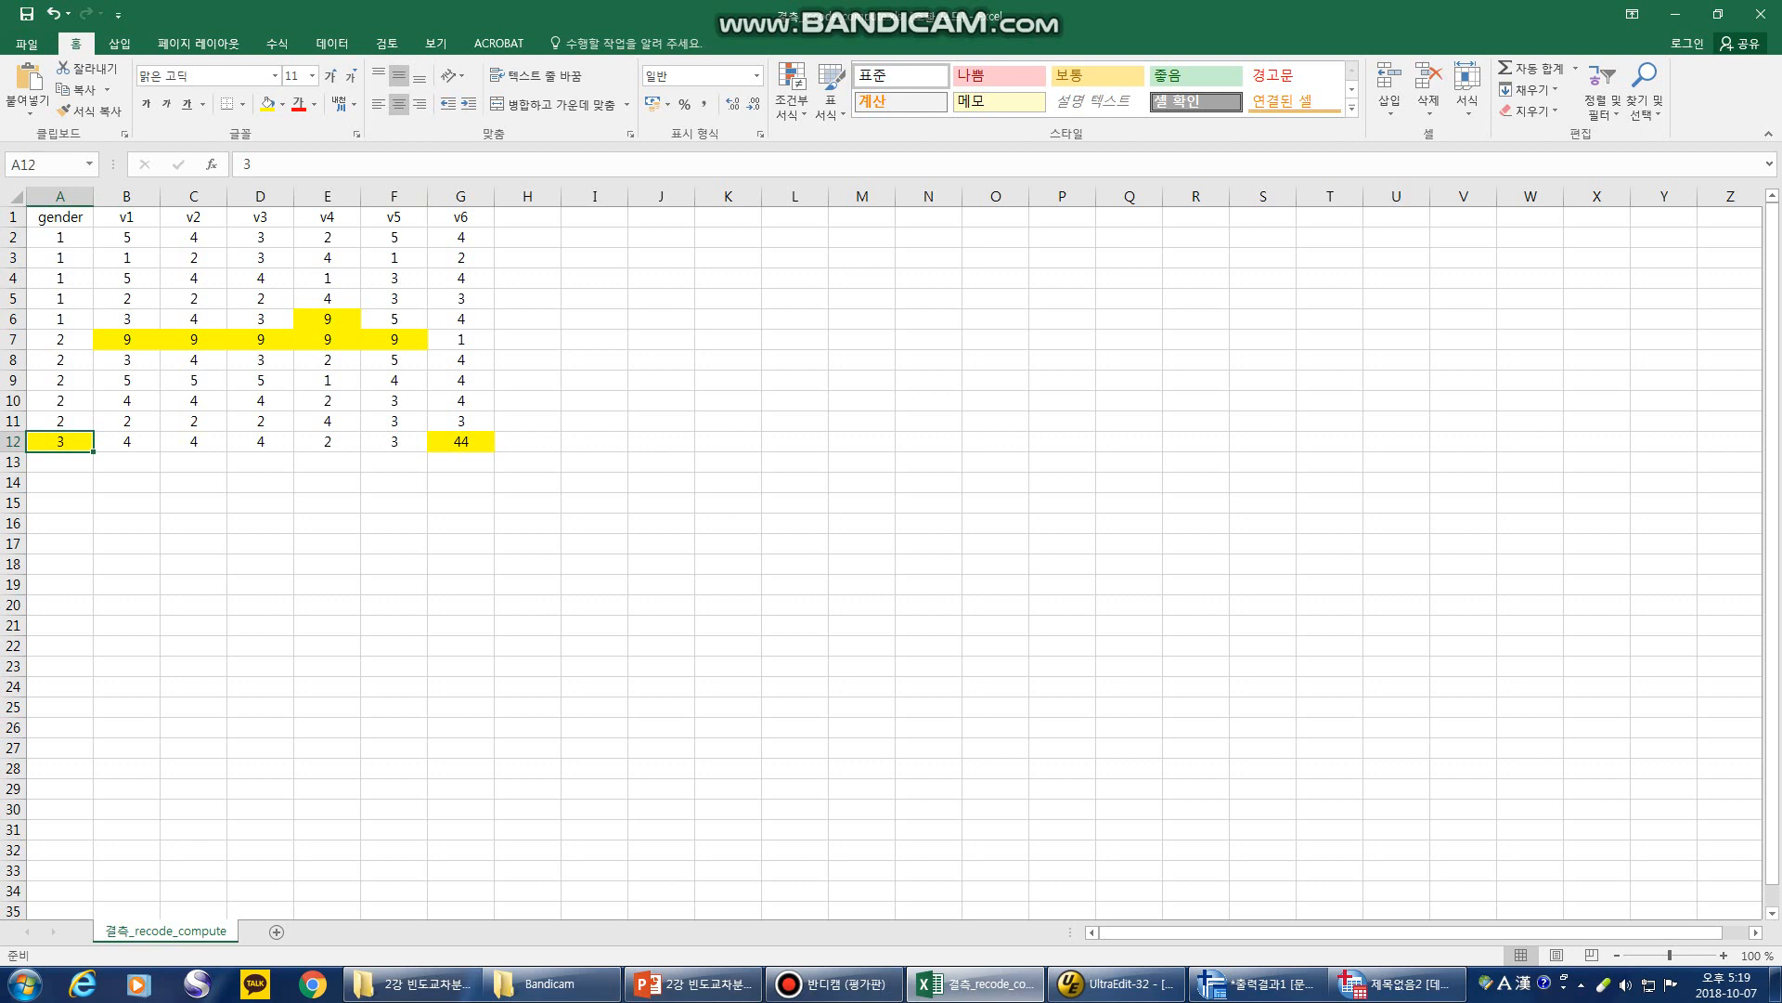
key("Delete")
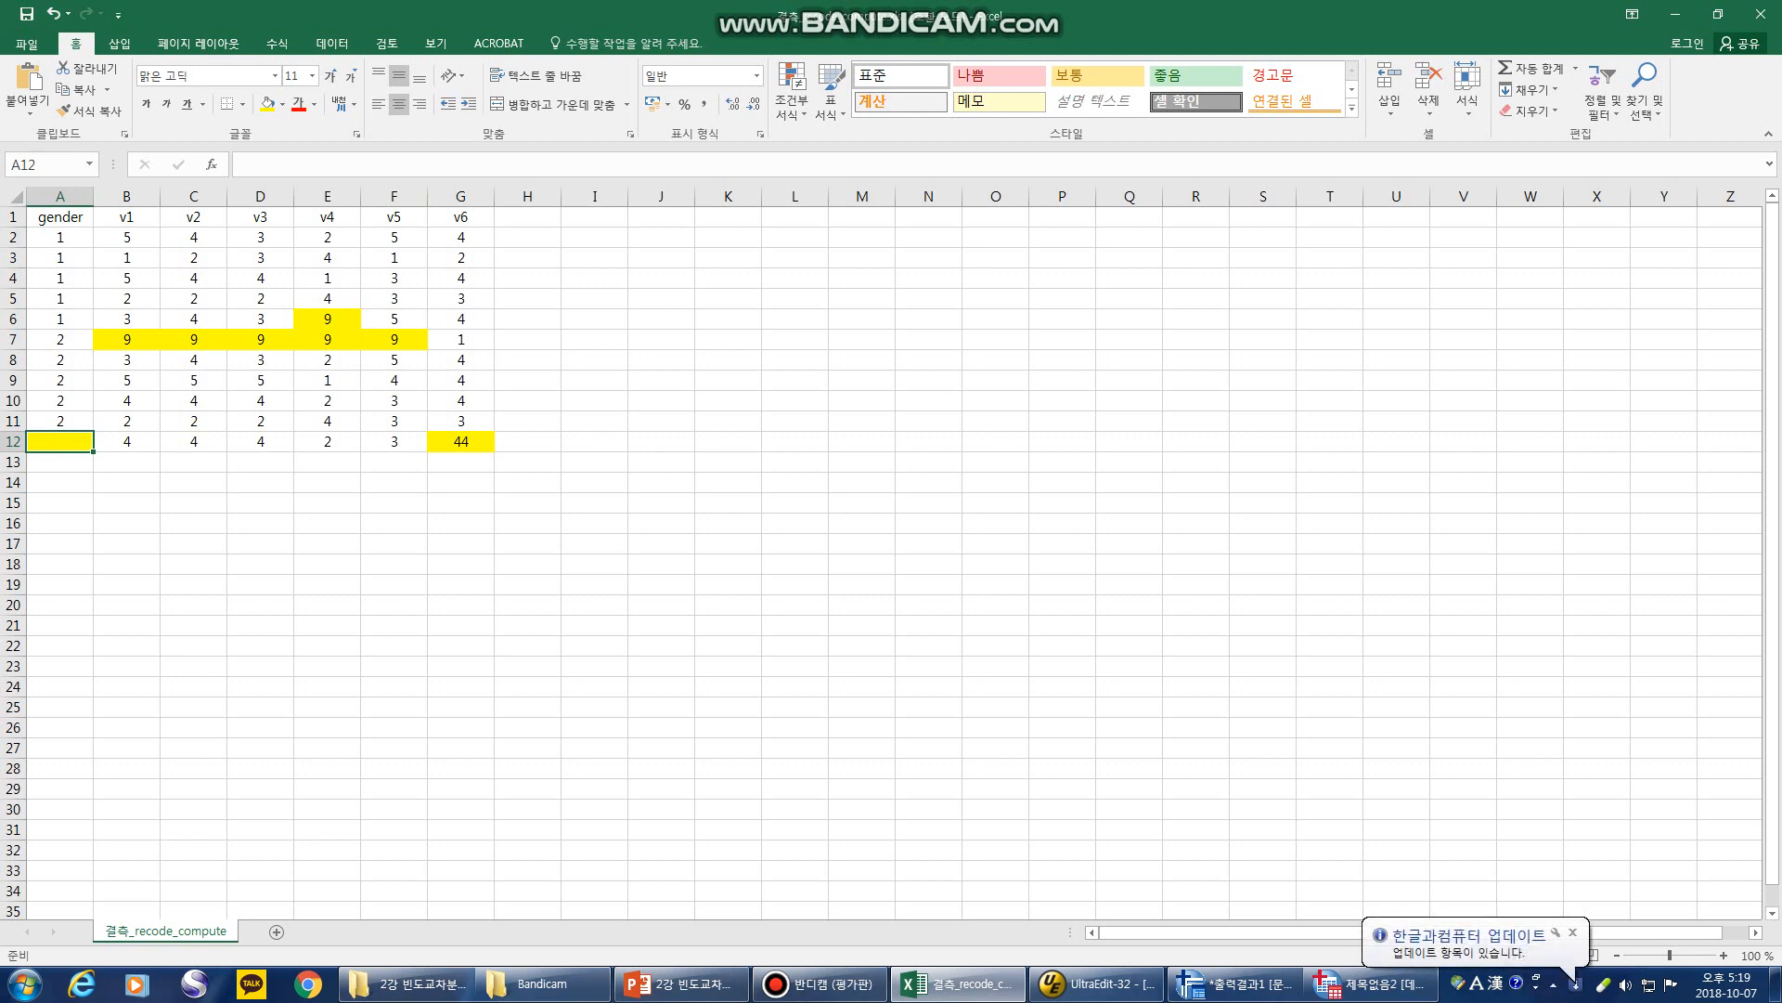
type("3")
left_click(61, 483)
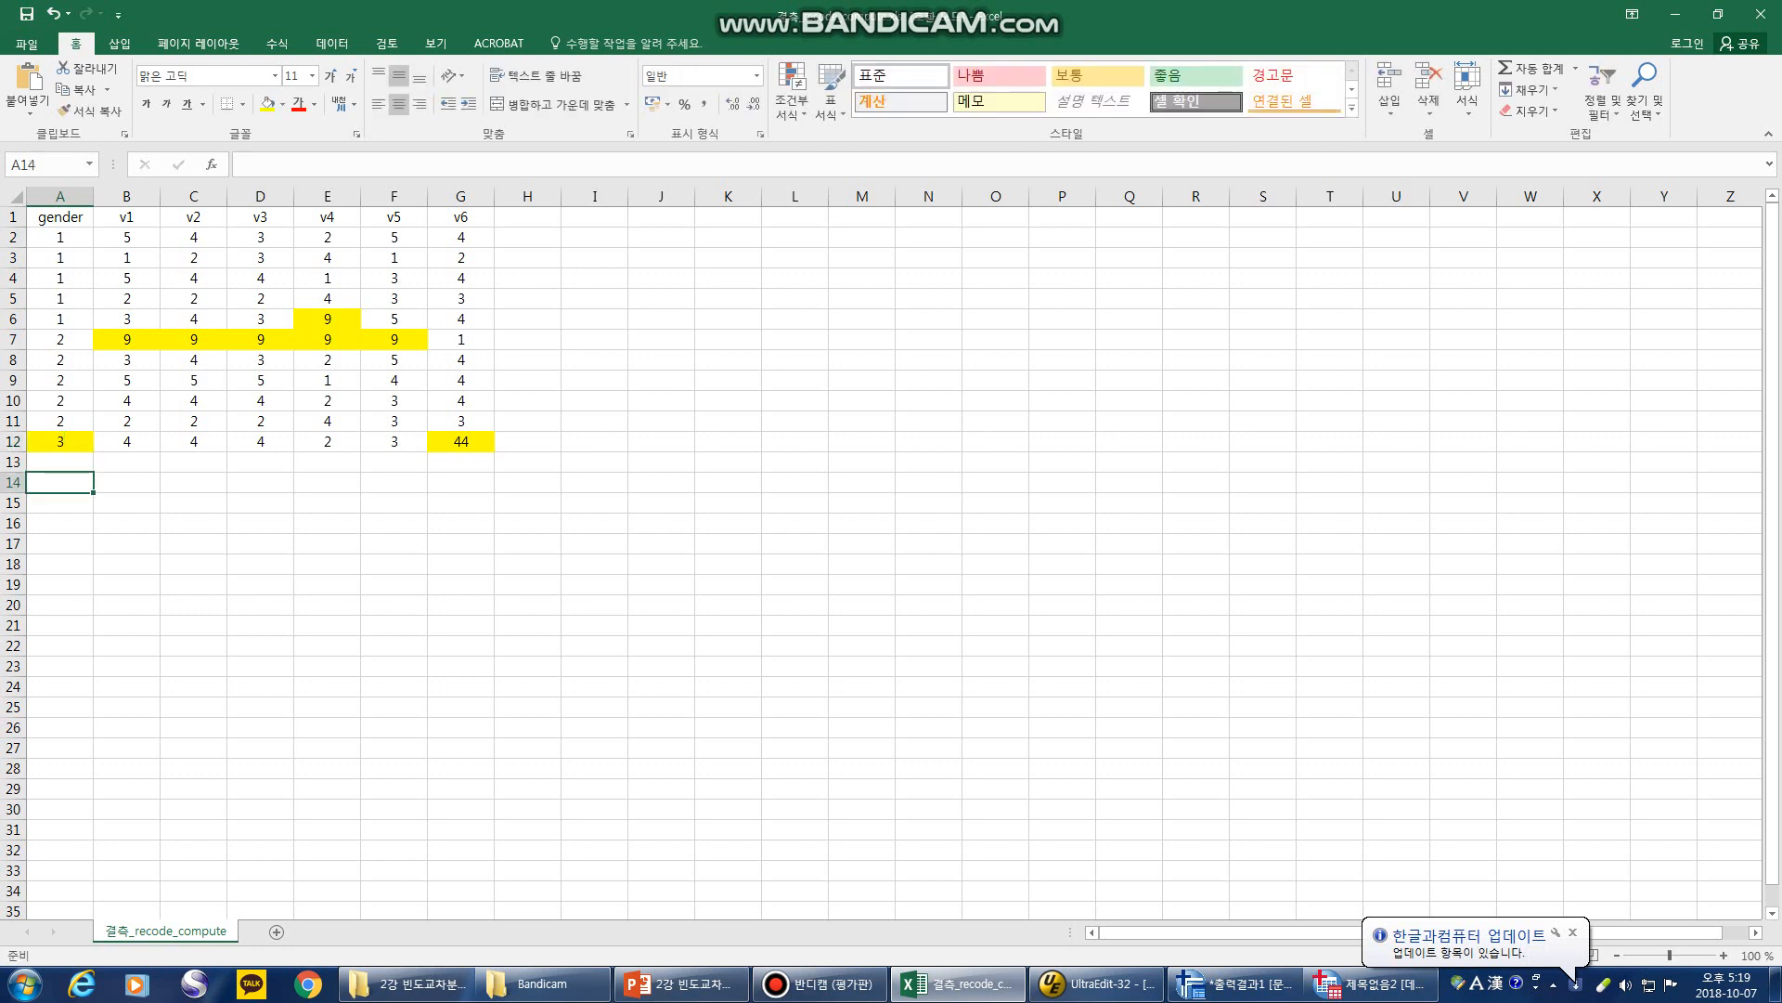
left_click(60, 442)
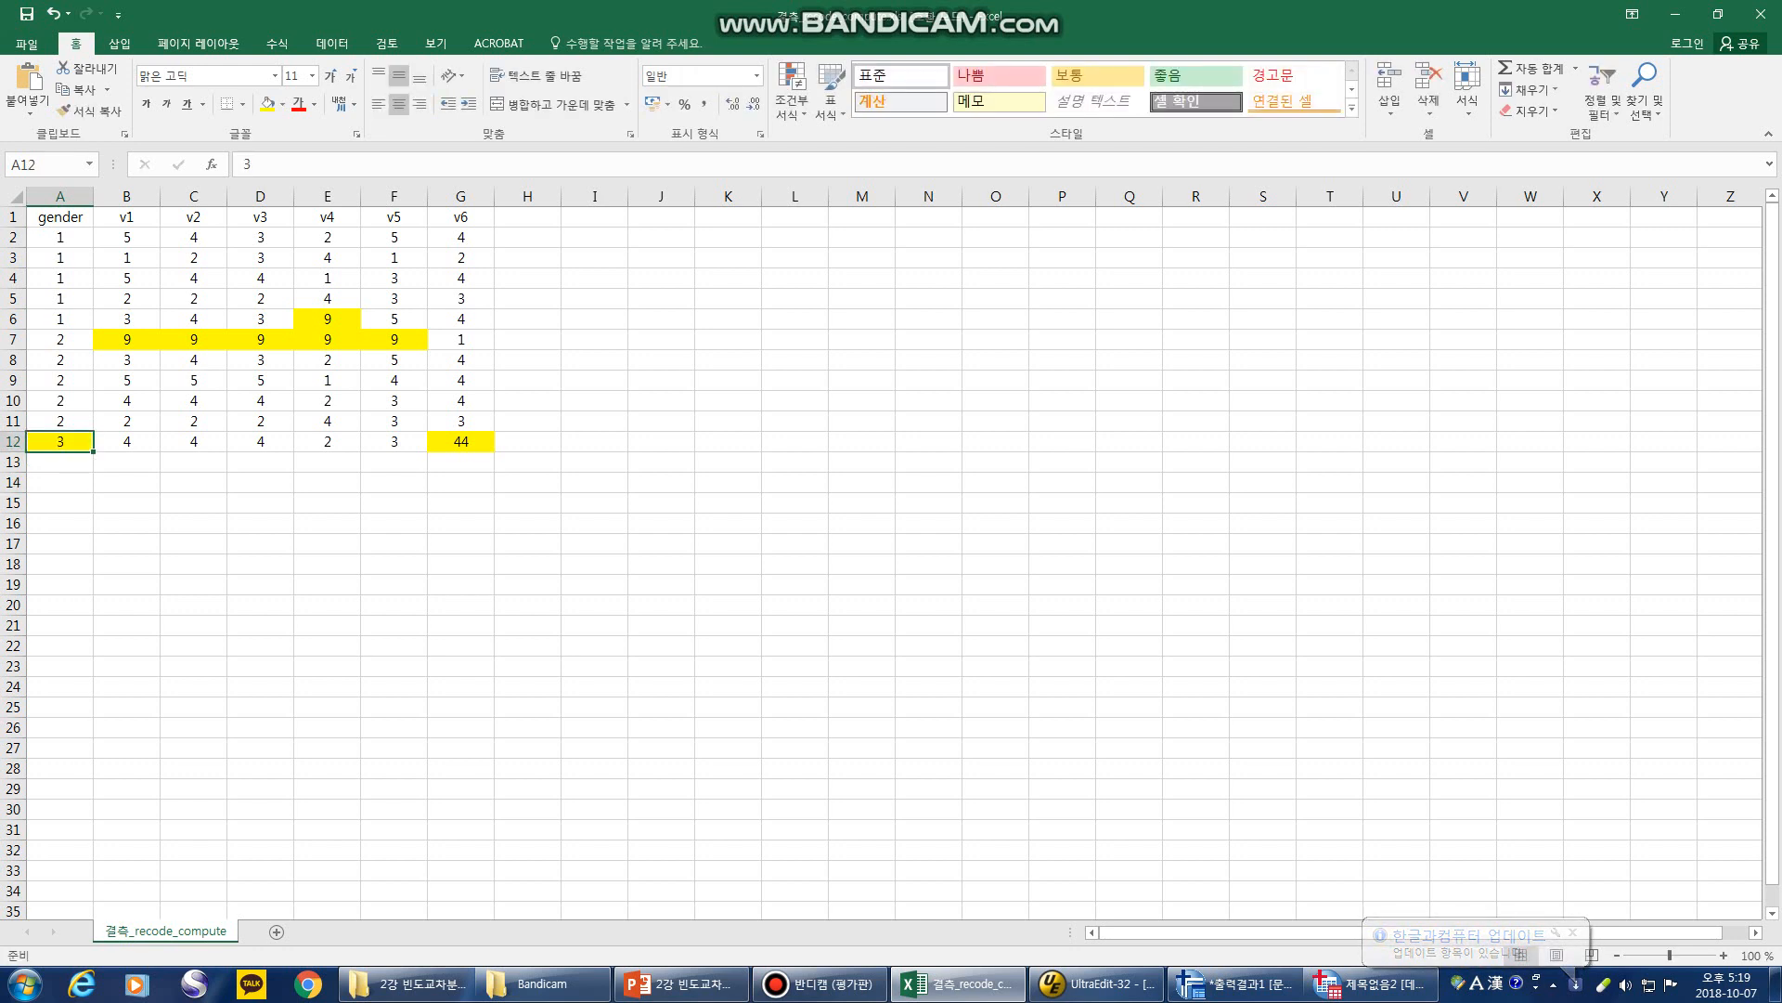
left_click(461, 442)
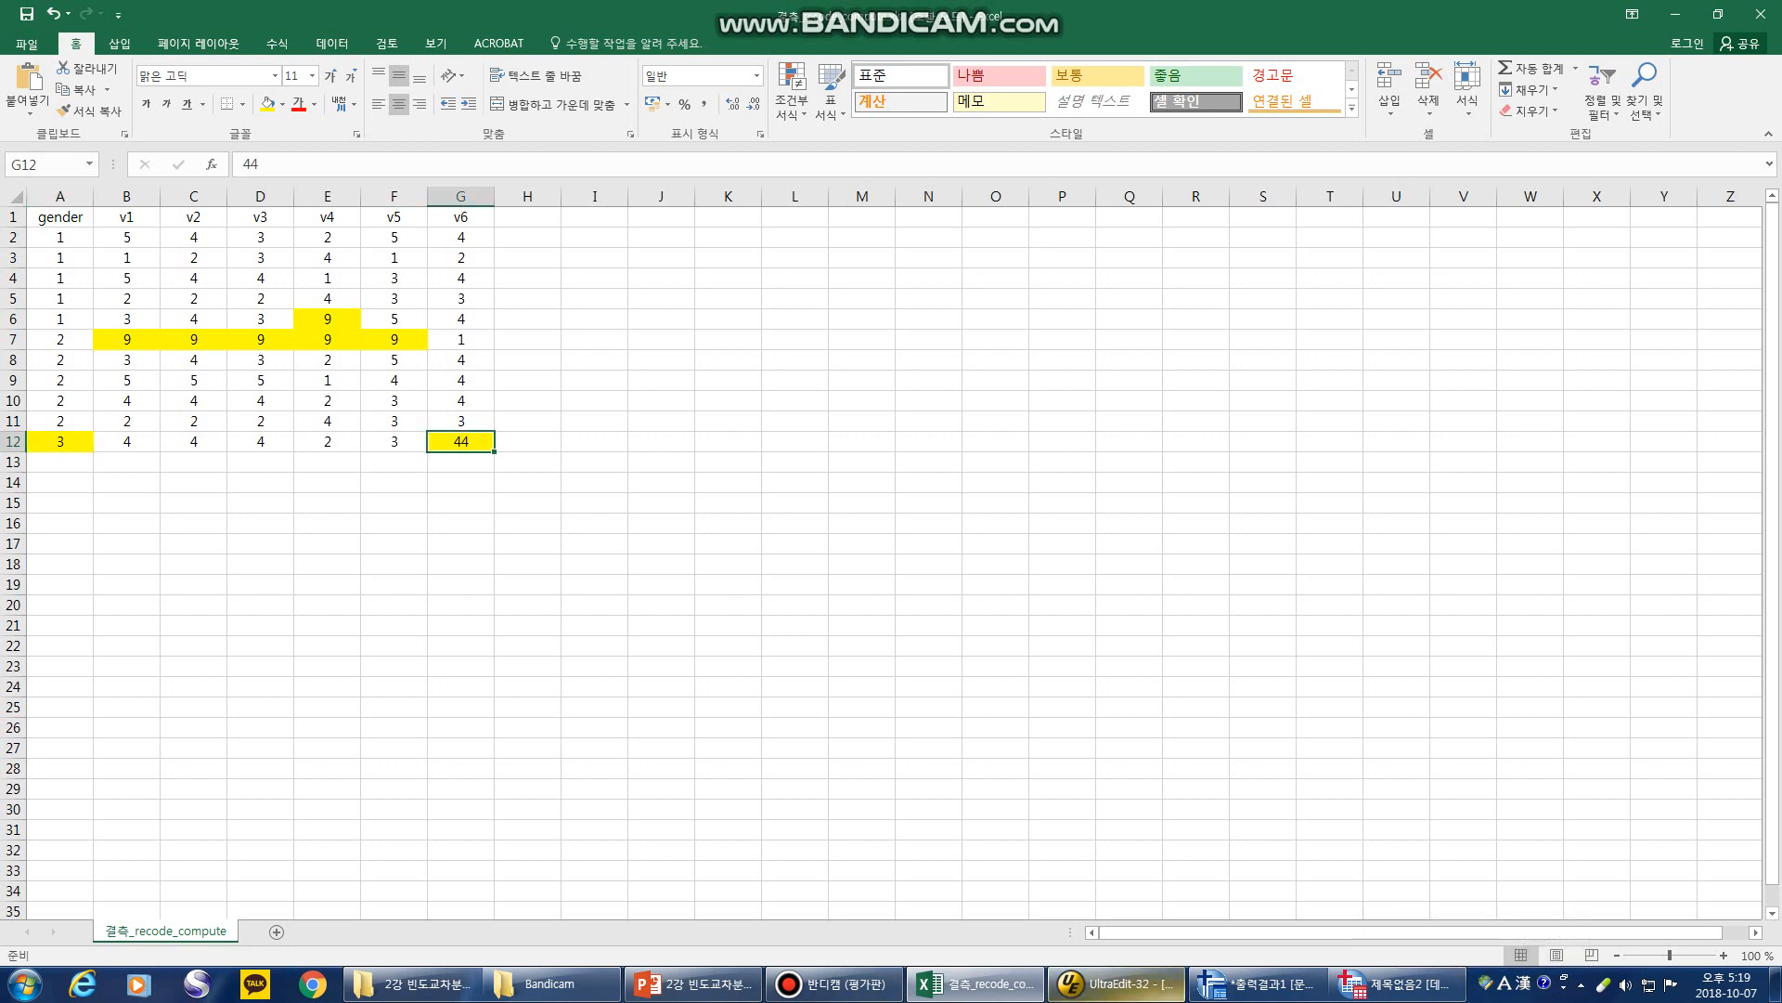
- Switch to UltraEdit and compare the first line of 결측_recode_compute.txt with the first respondent's record in A2:G2 of the Excel sheet
left_click(1118, 984)
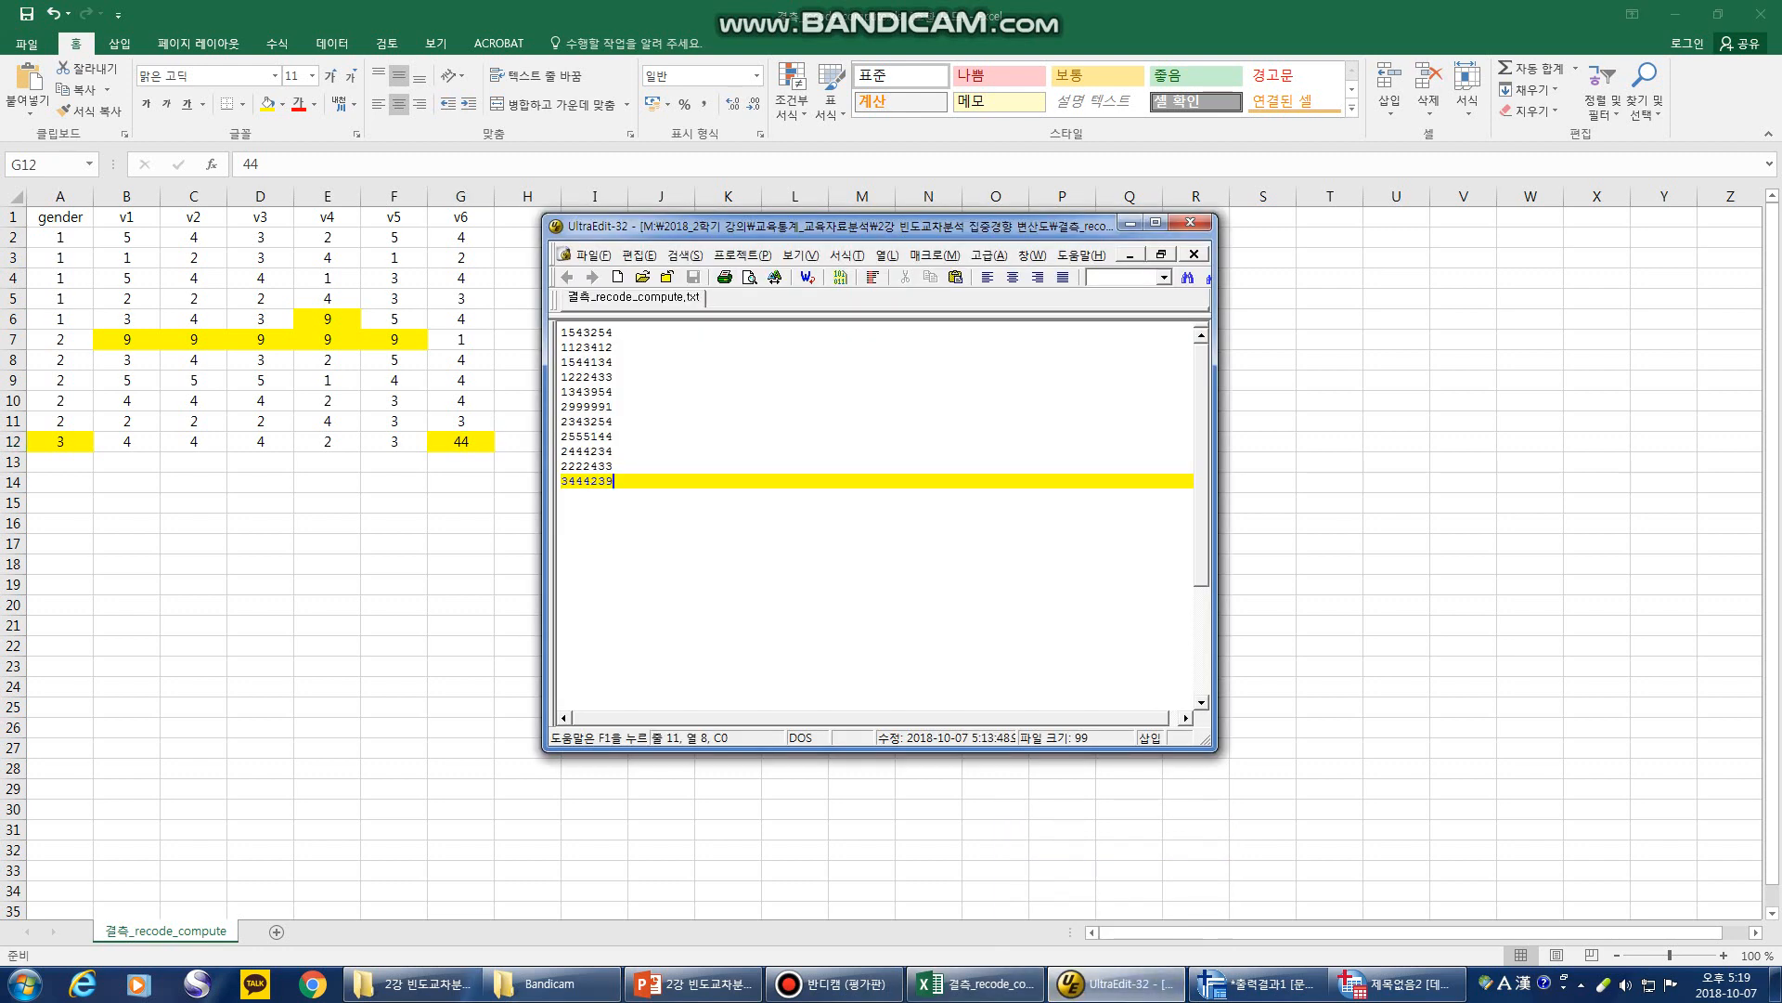
left_click(615, 332)
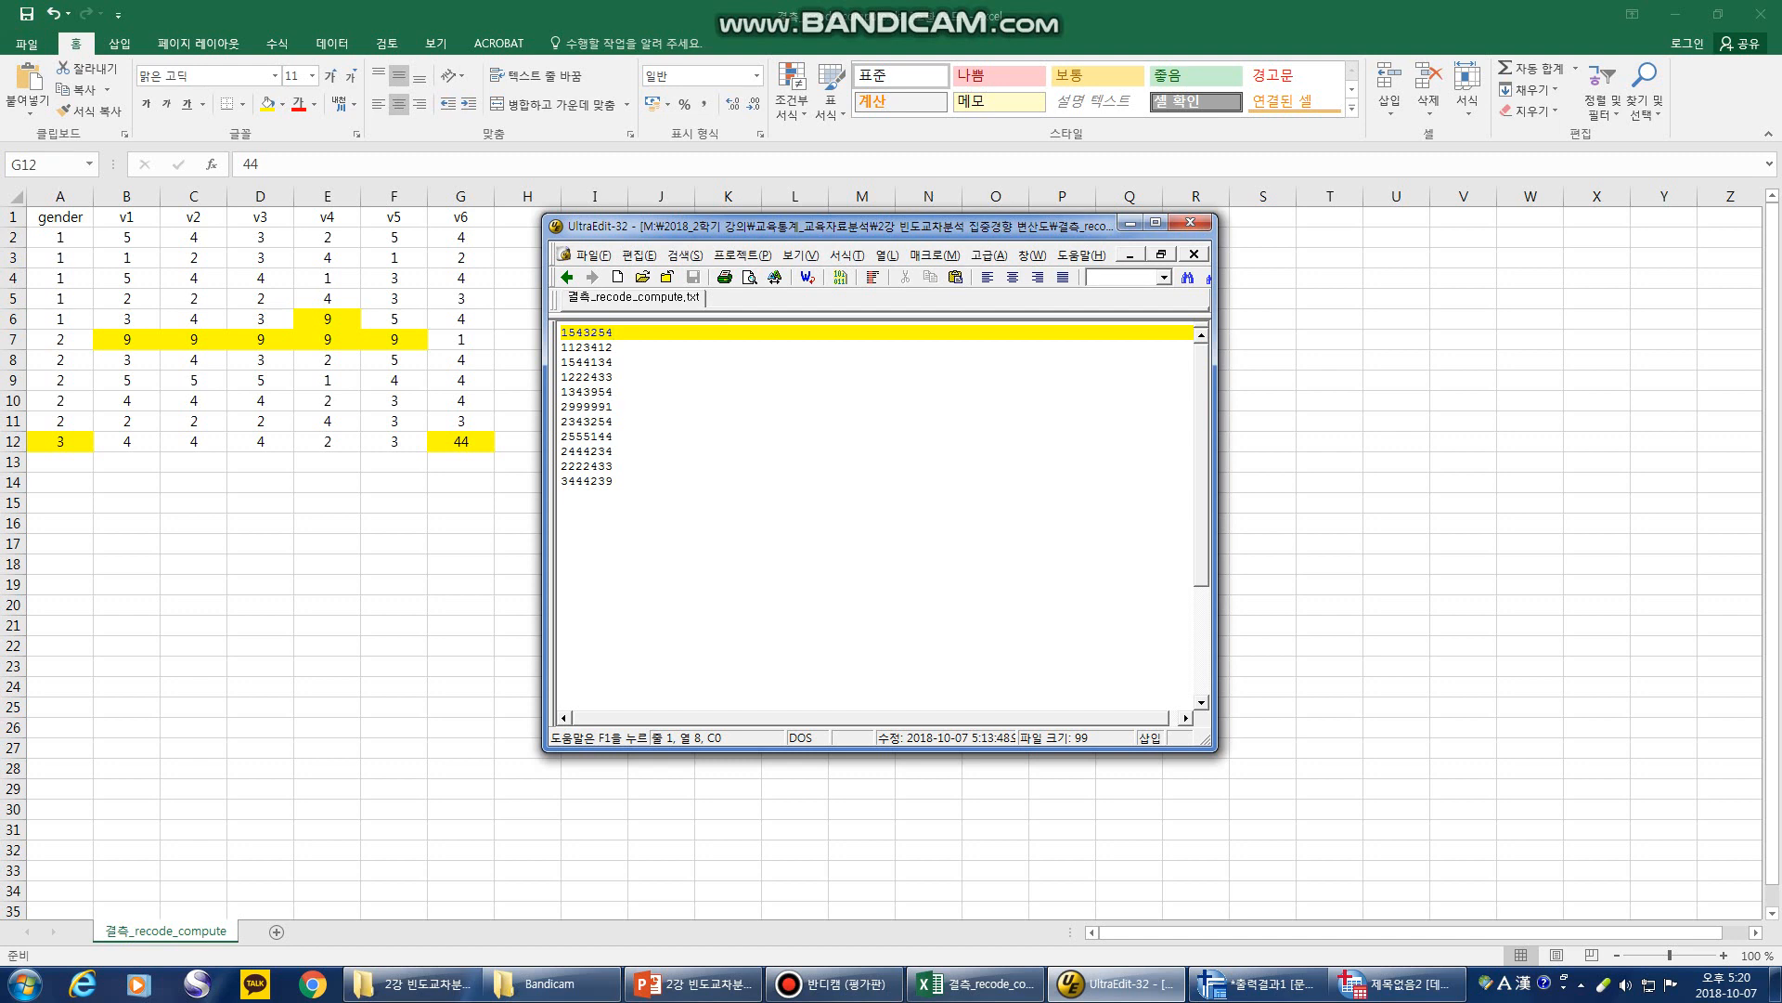
key("alt+Tab")
left_click_drag(60, 237, 462, 240)
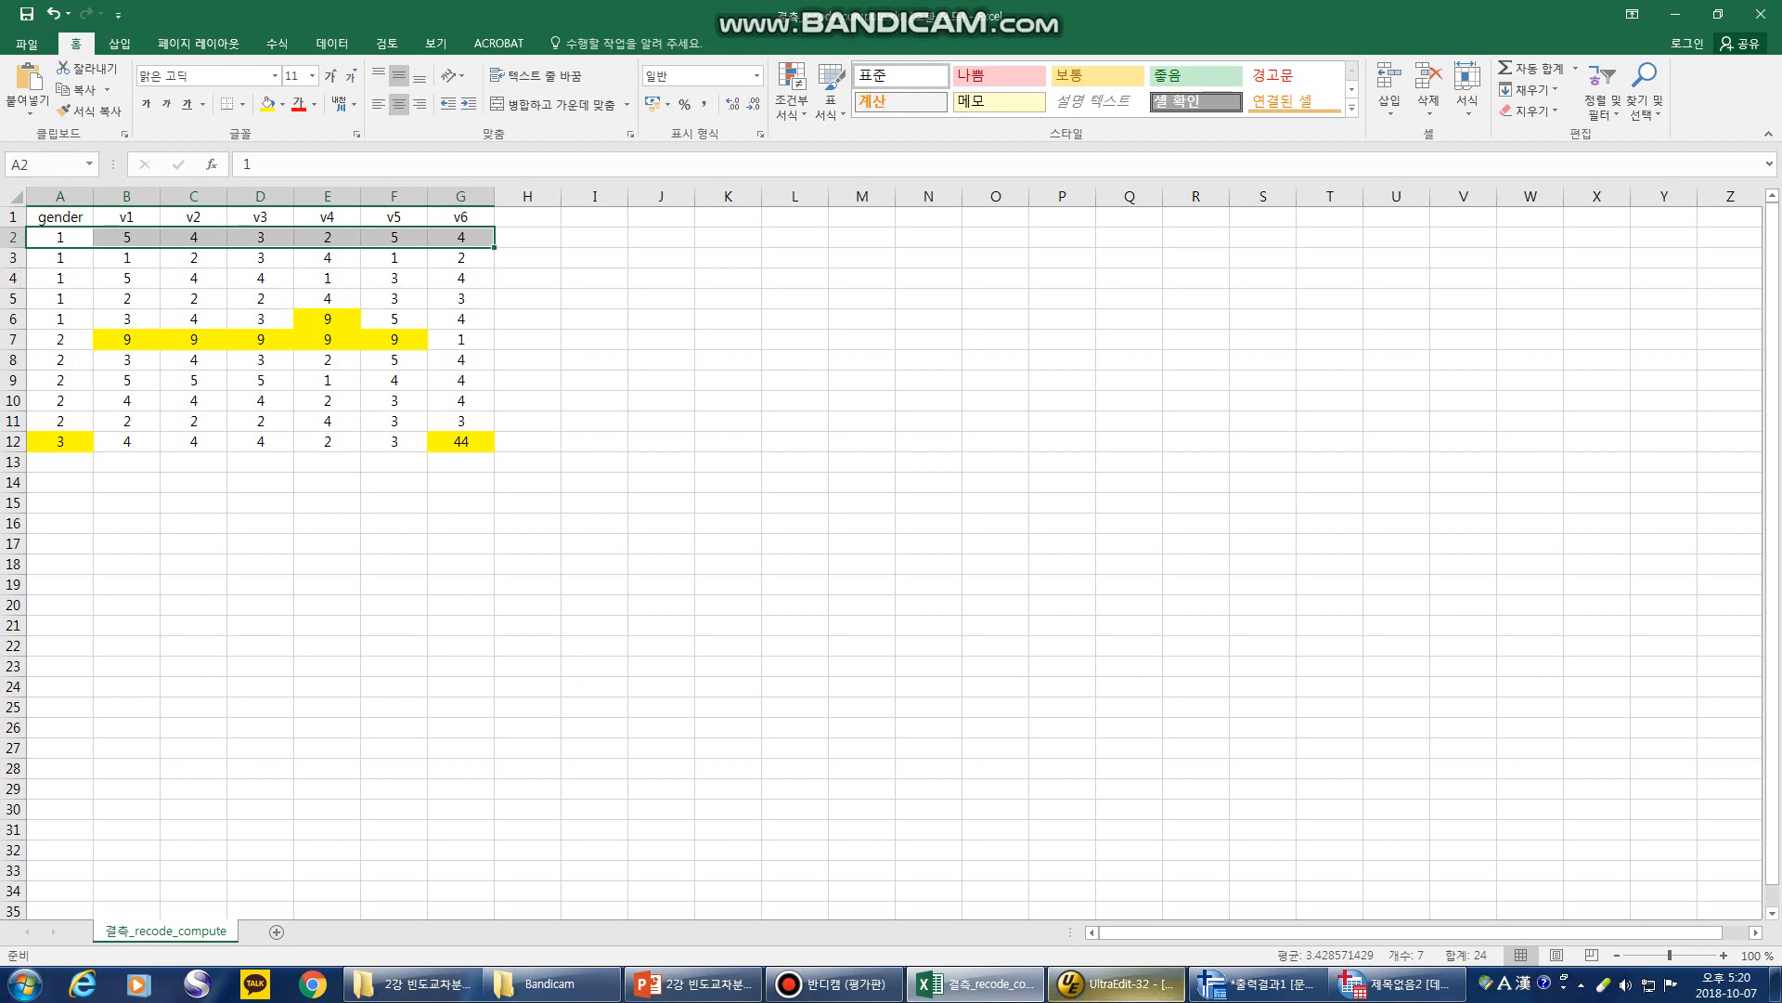
key("alt+Tab")
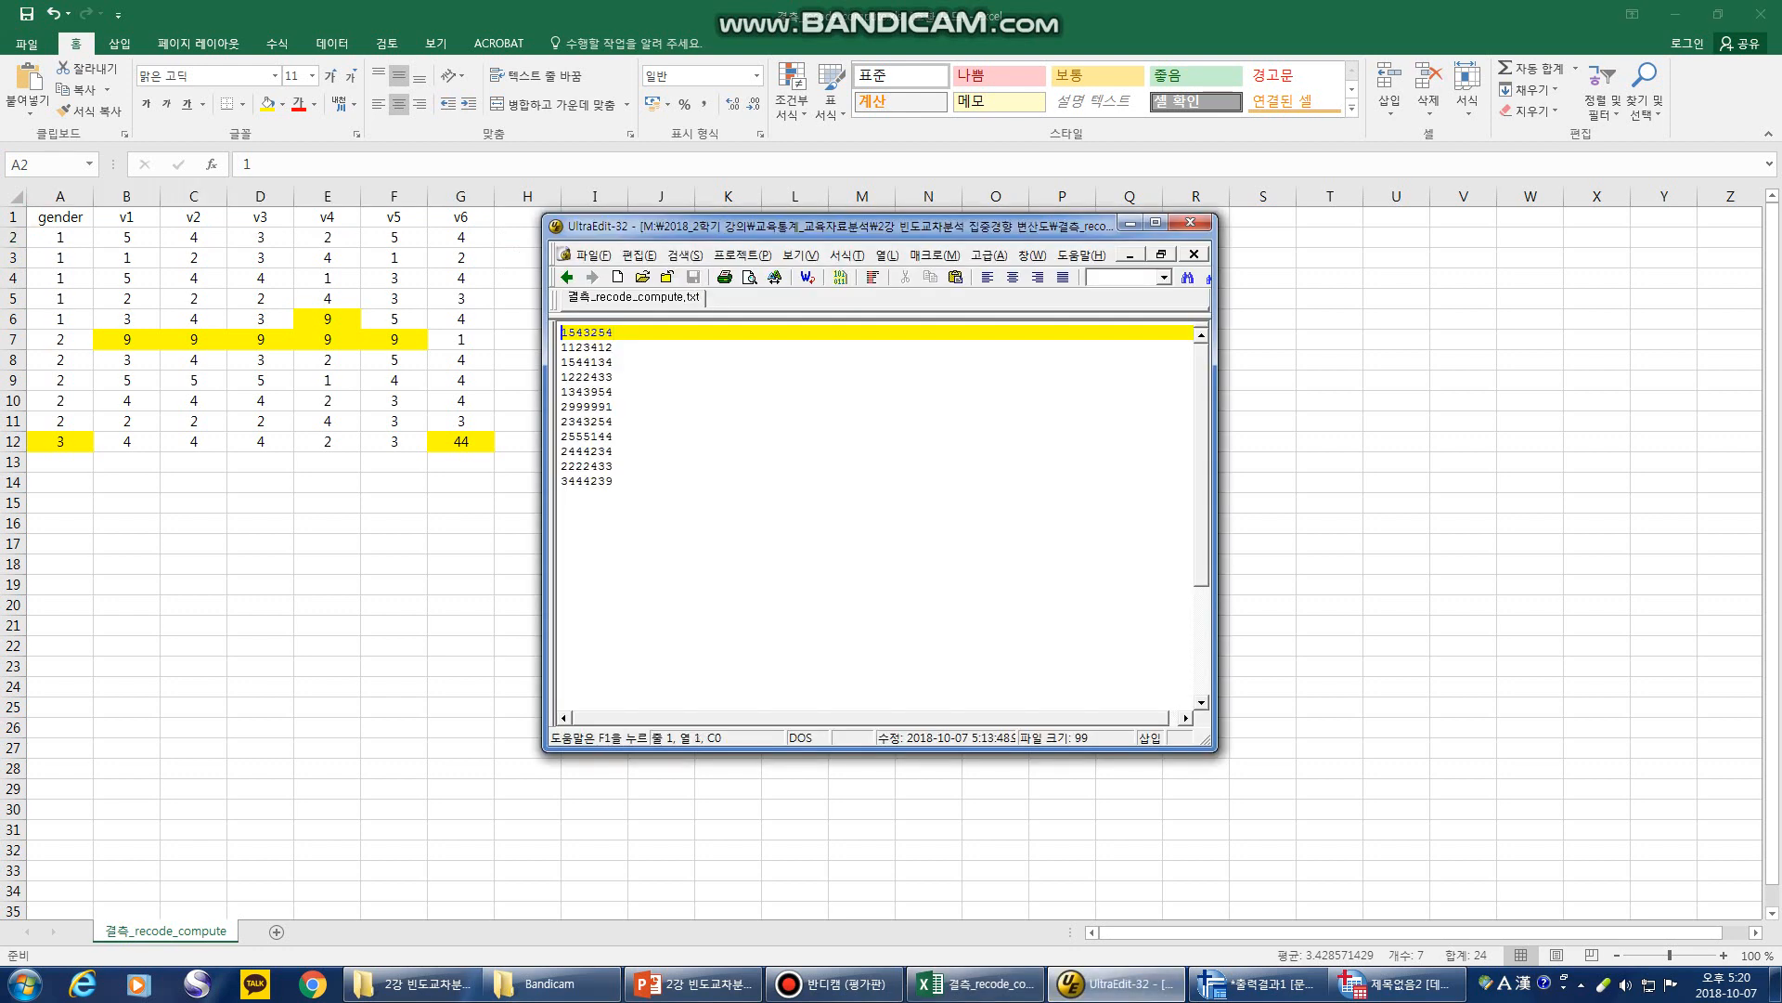
- Highlight the first record, the fourth-digit column down all eleven lines, and the line ends of the last three records in the text file
key("shift+End")
key("End")
key("shift+Right")
key("shift+Right")
key("shift+Down")
key("shift+Down")
key("shift+Down")
key("shift+Down")
key("shift+Down")
key("shift+Down")
key("shift+Down")
key("shift+Down")
key("shift+Left")
key("shift+Down")
key("shift+Down")
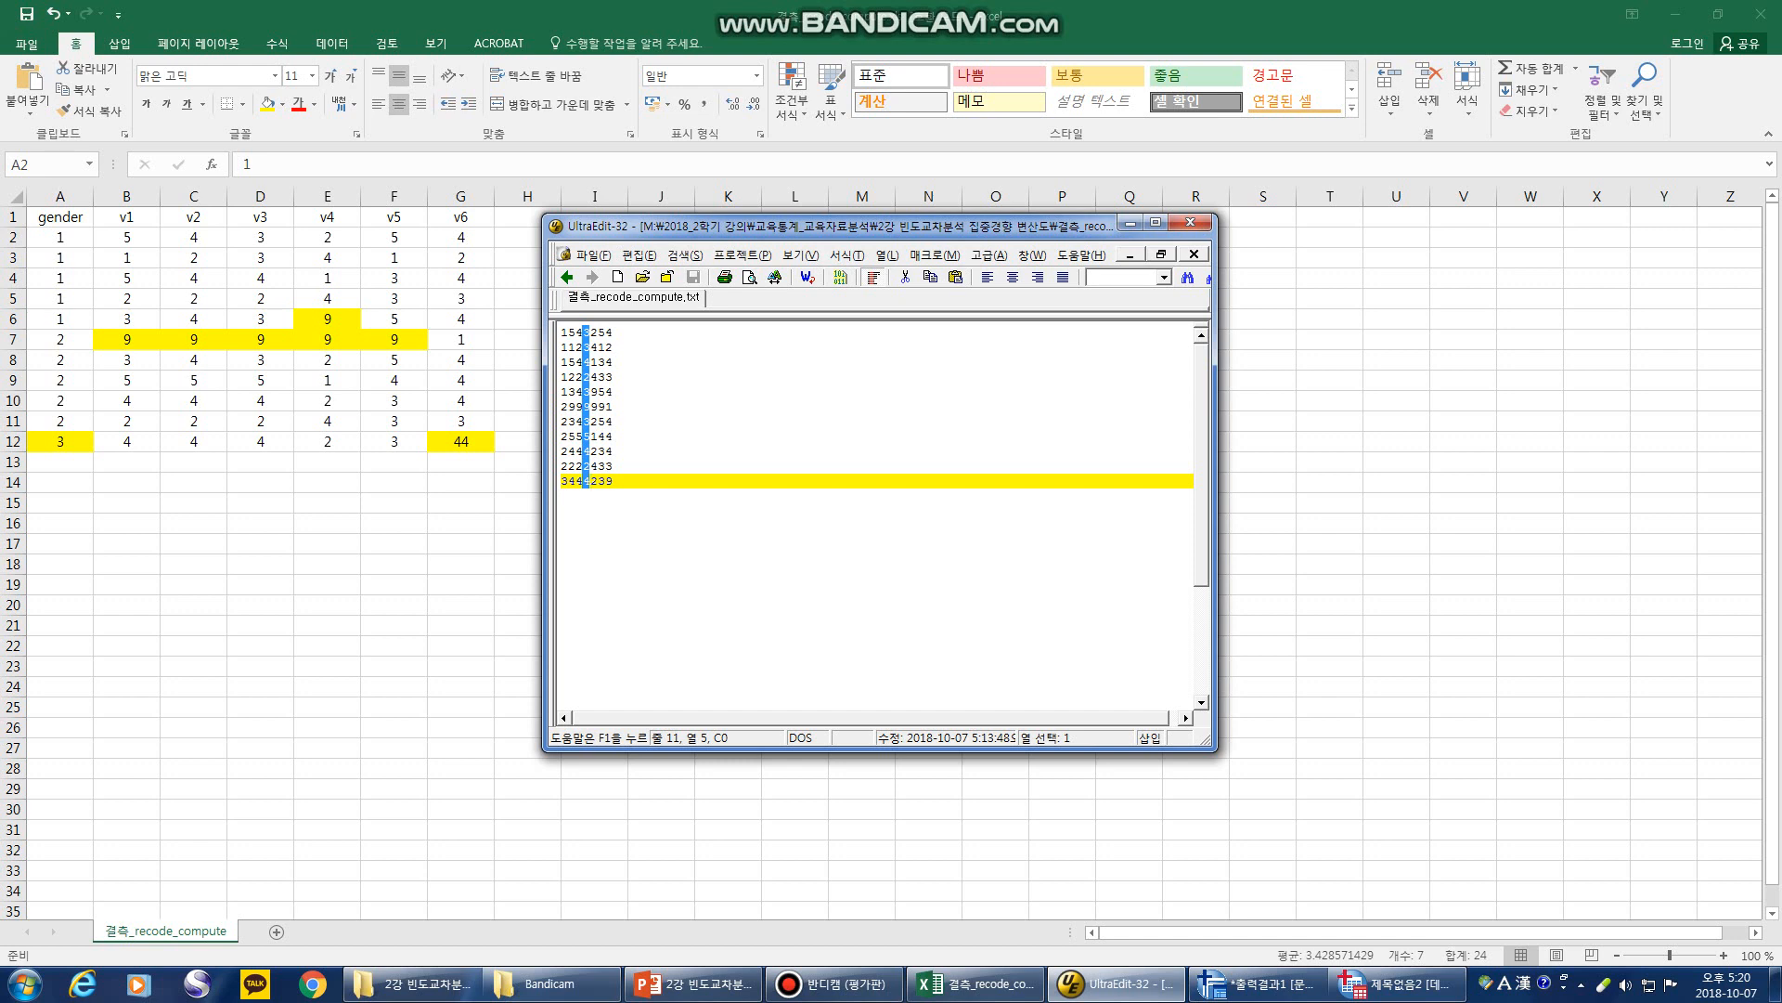
left_click(614, 481)
left_click(613, 466)
mouse_move(614, 451)
left_mouse_down()
mouse_move(620, 347)
mouse_move(620, 481)
left_mouse_up()
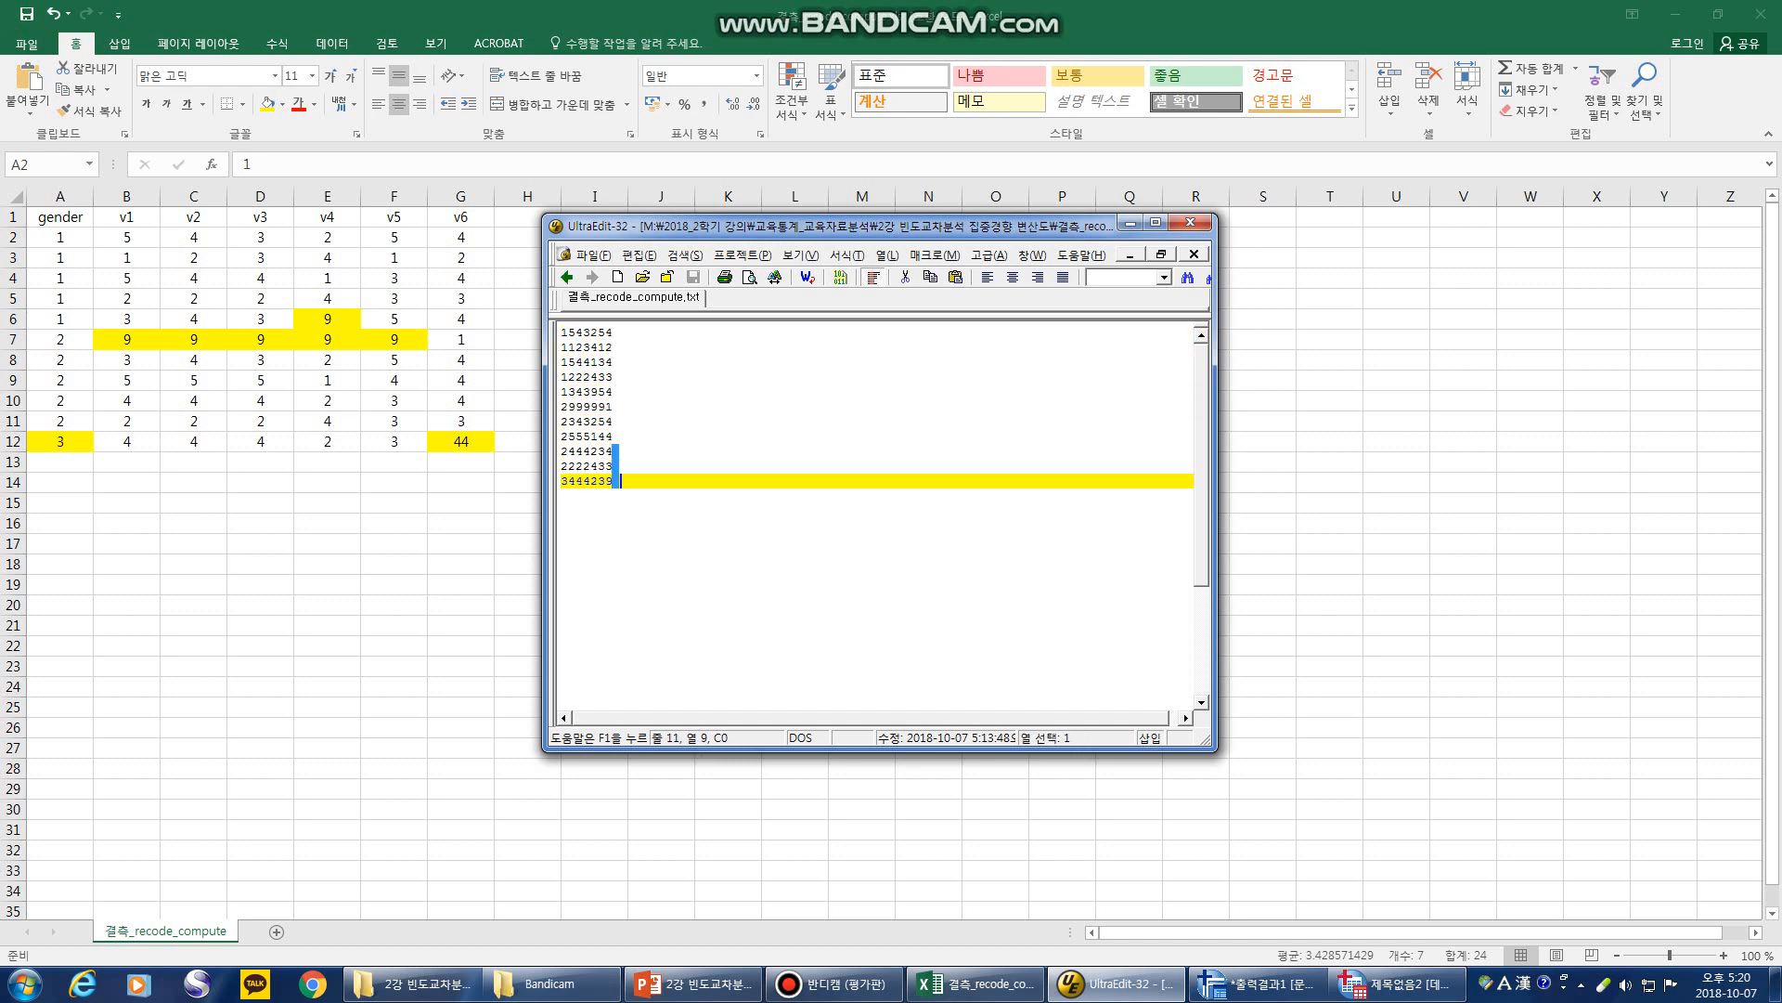
- Try a stray space after the second digit of line 10, remove it, and replace that line's fourth digit with 9
left_click(577, 466)
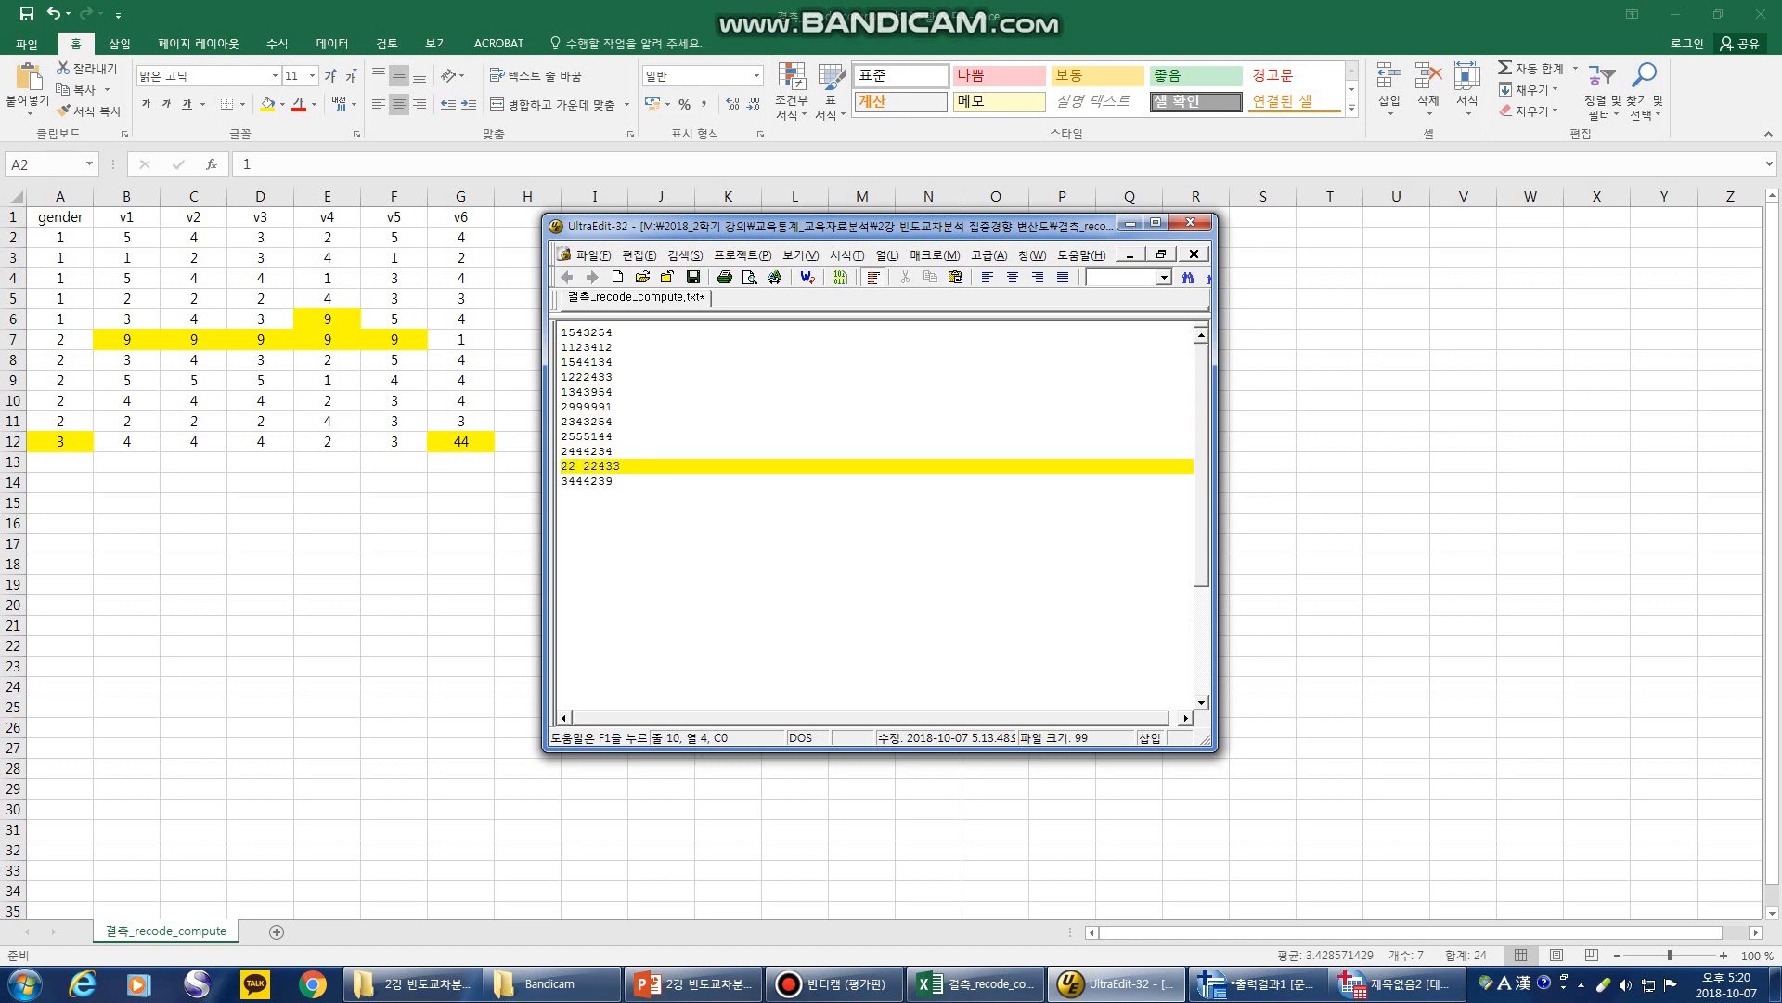
key("BackSpace")
key("Right")
key("Left")
type("9")
left_click_drag(583, 466, 710, 451)
left_click(617, 451)
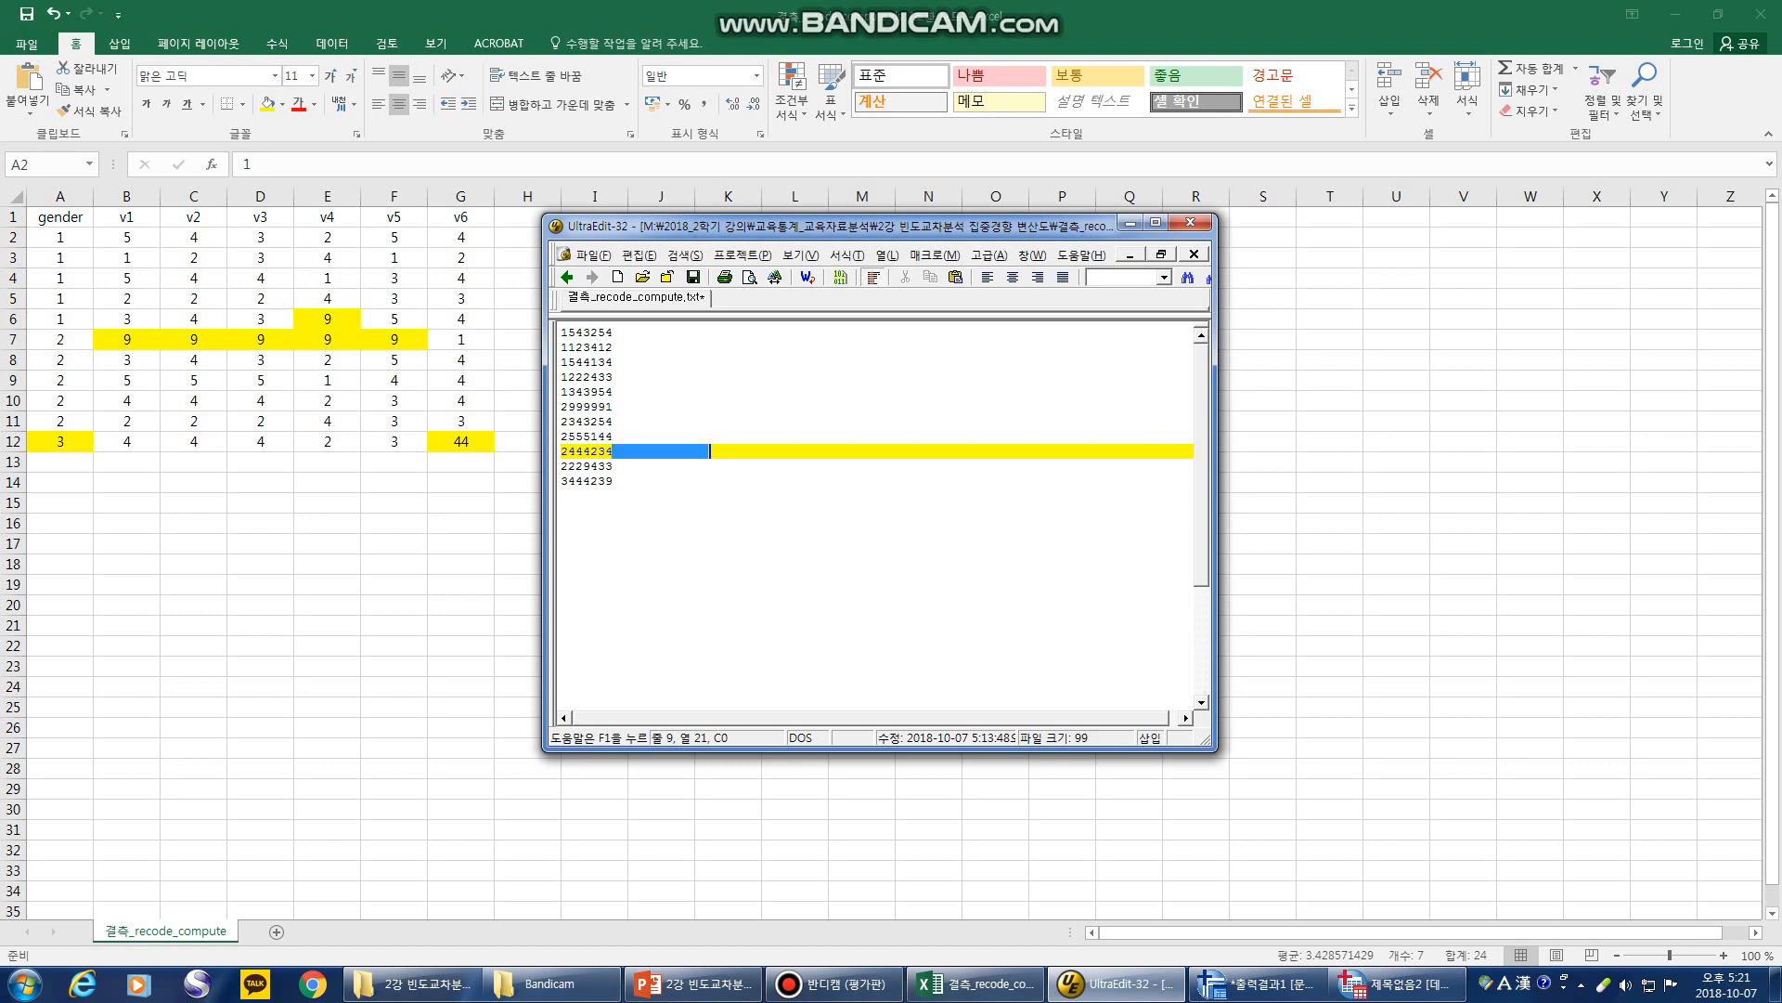
- Set the fourth digit of line 10 back to 2 and save the text file
left_click(584, 466)
key("Right")
key("BackSpace")
type("2")
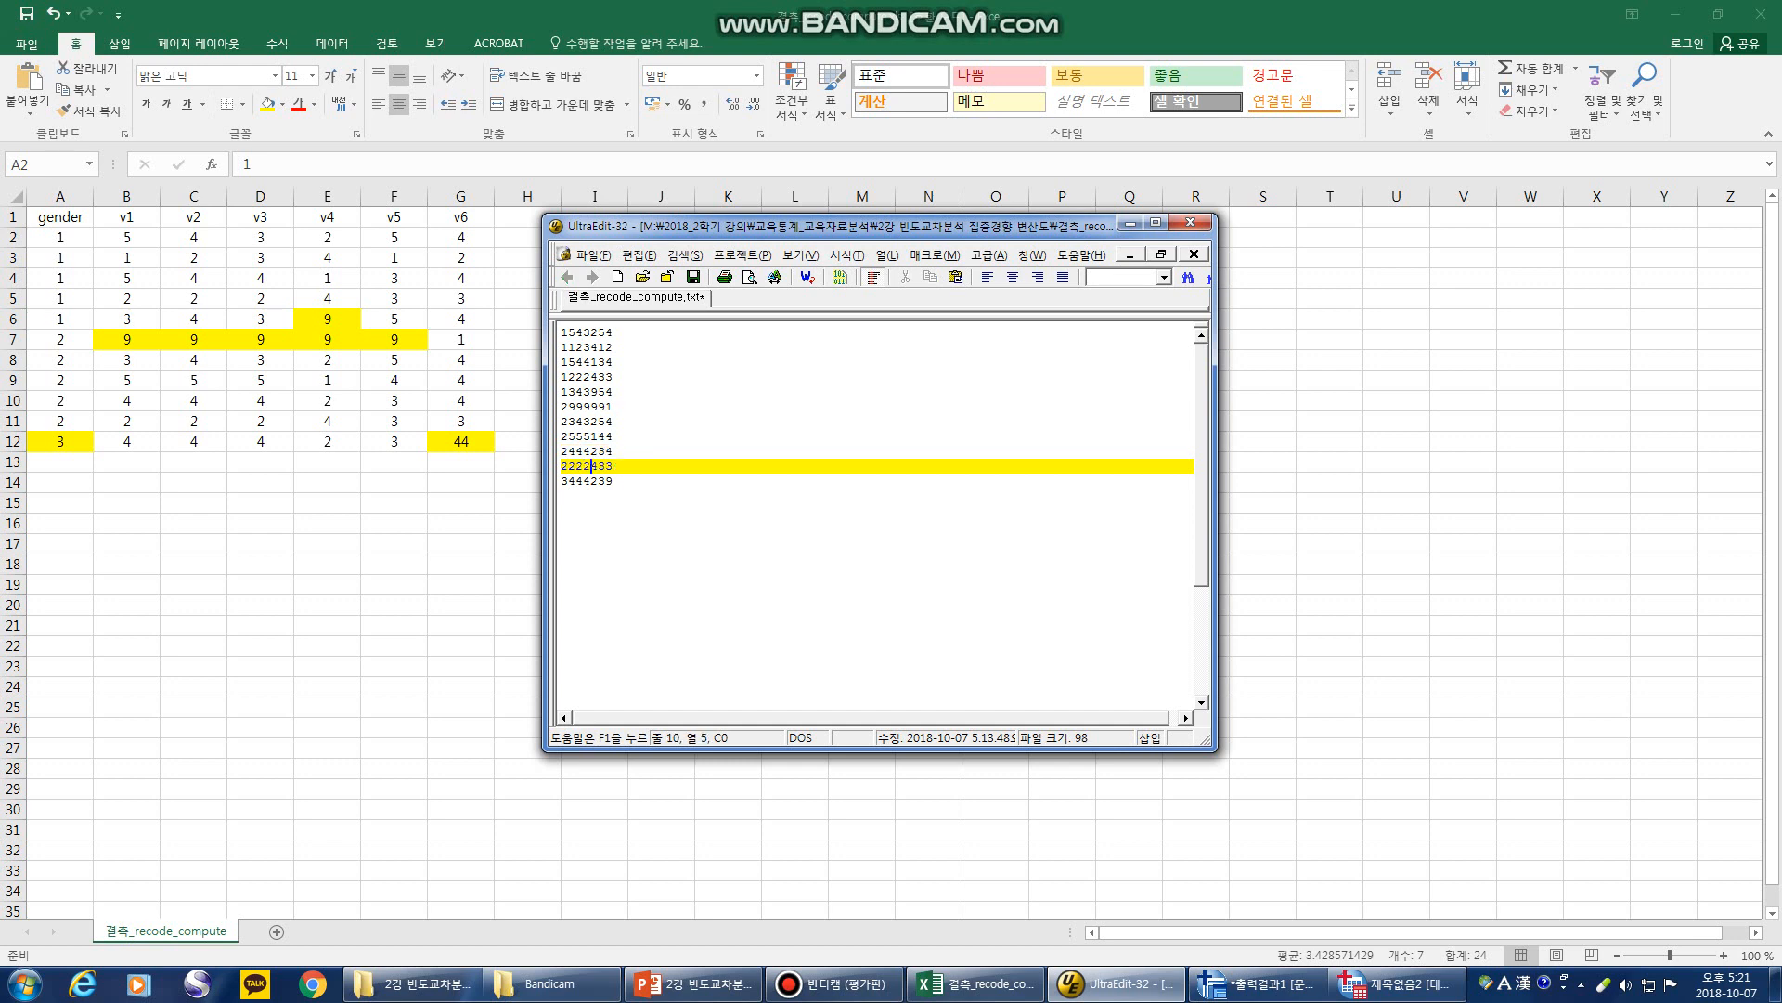
key("ctrl+s")
- Switch back to Excel and review the v1 header and the block of v1 to v6 responses in B2:G12
key("alt+Tab")
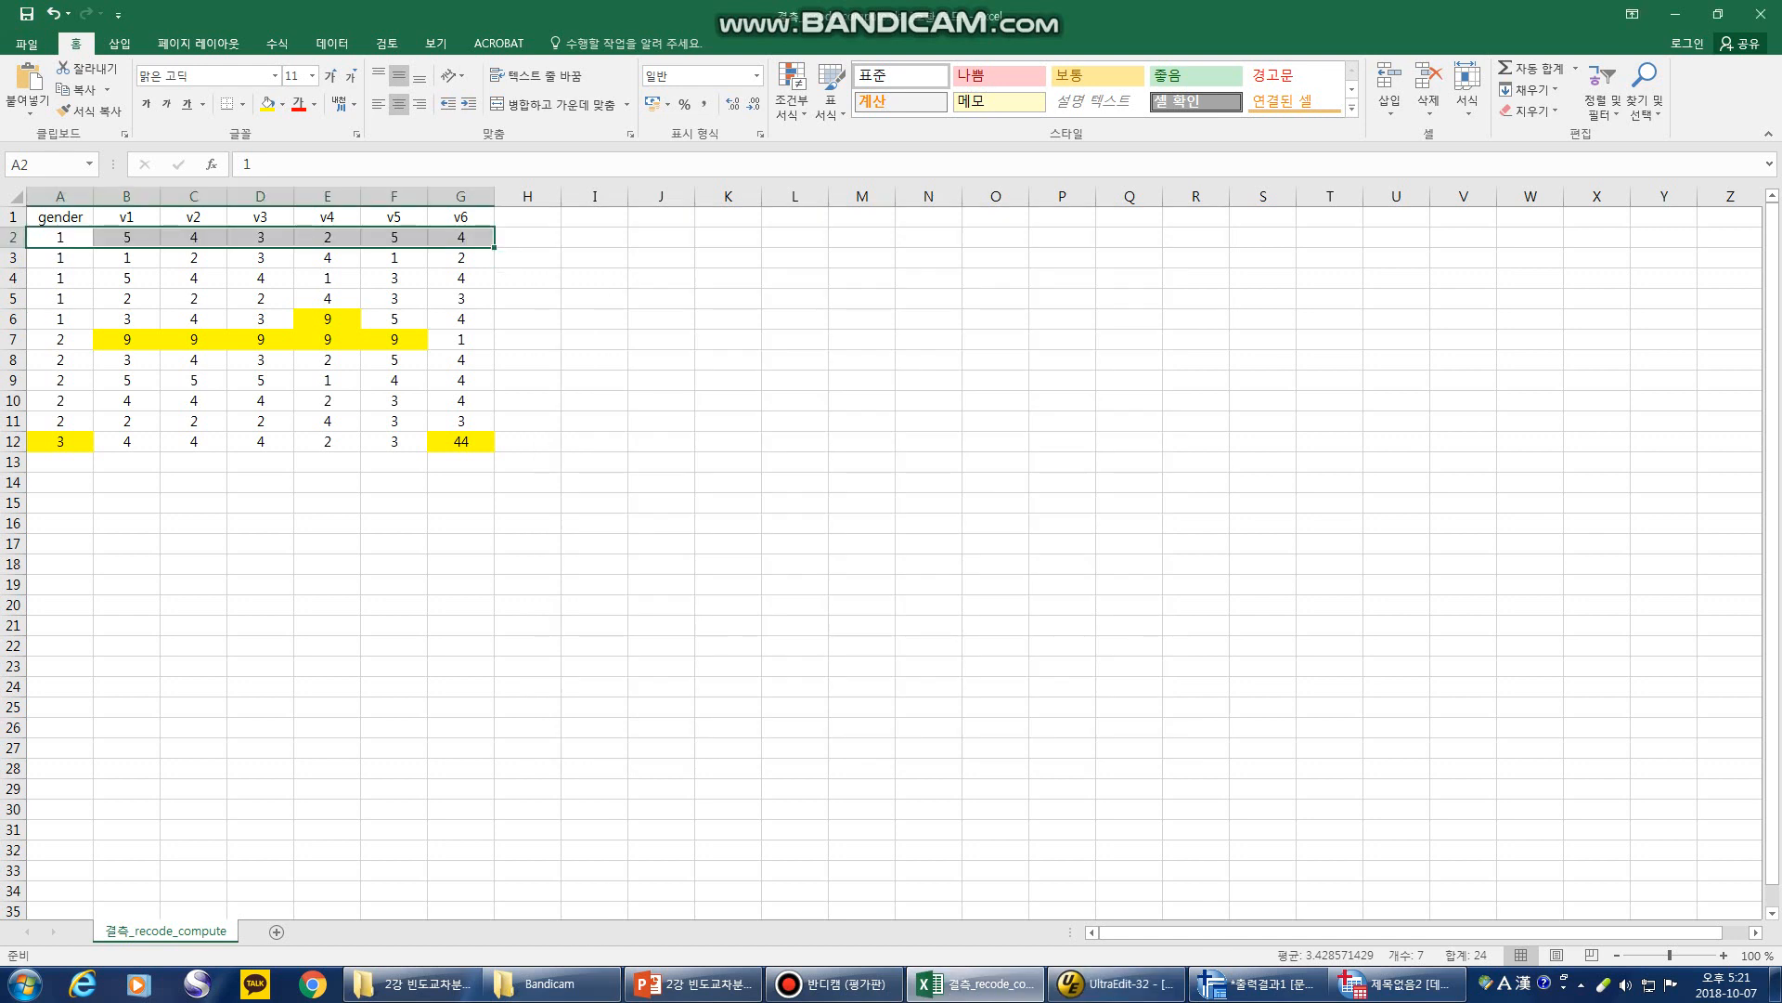
left_click(126, 217)
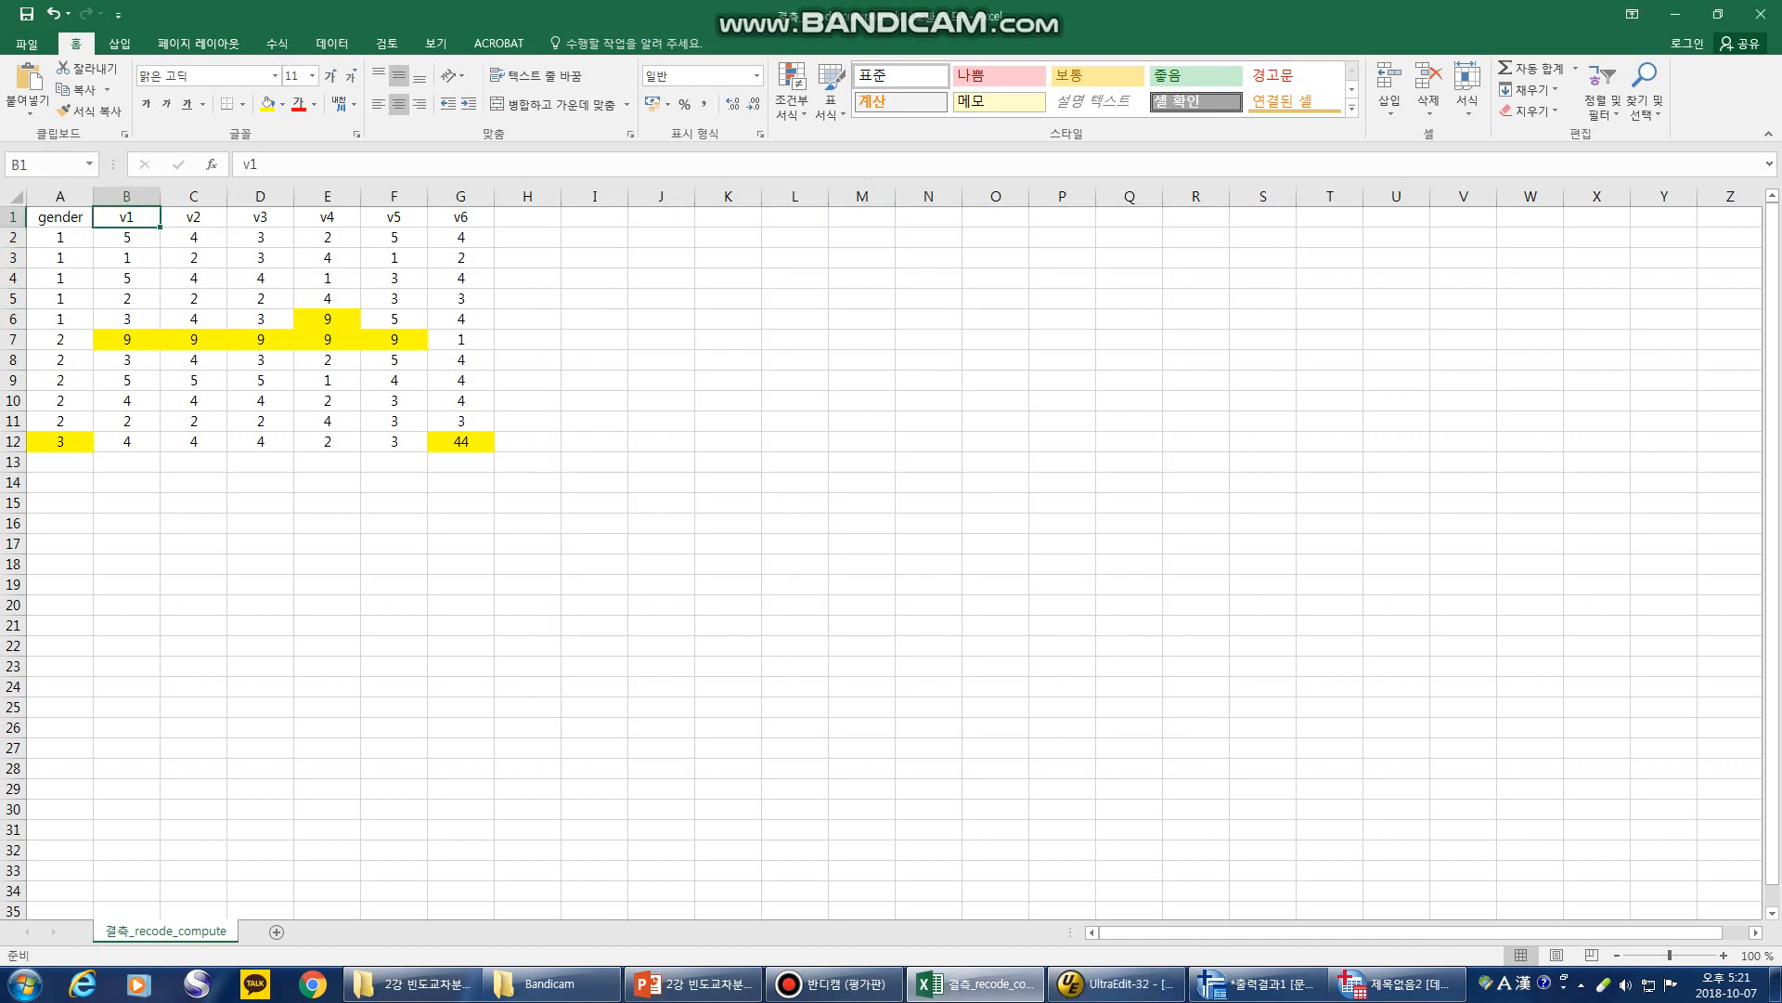
left_click_drag(127, 238, 461, 442)
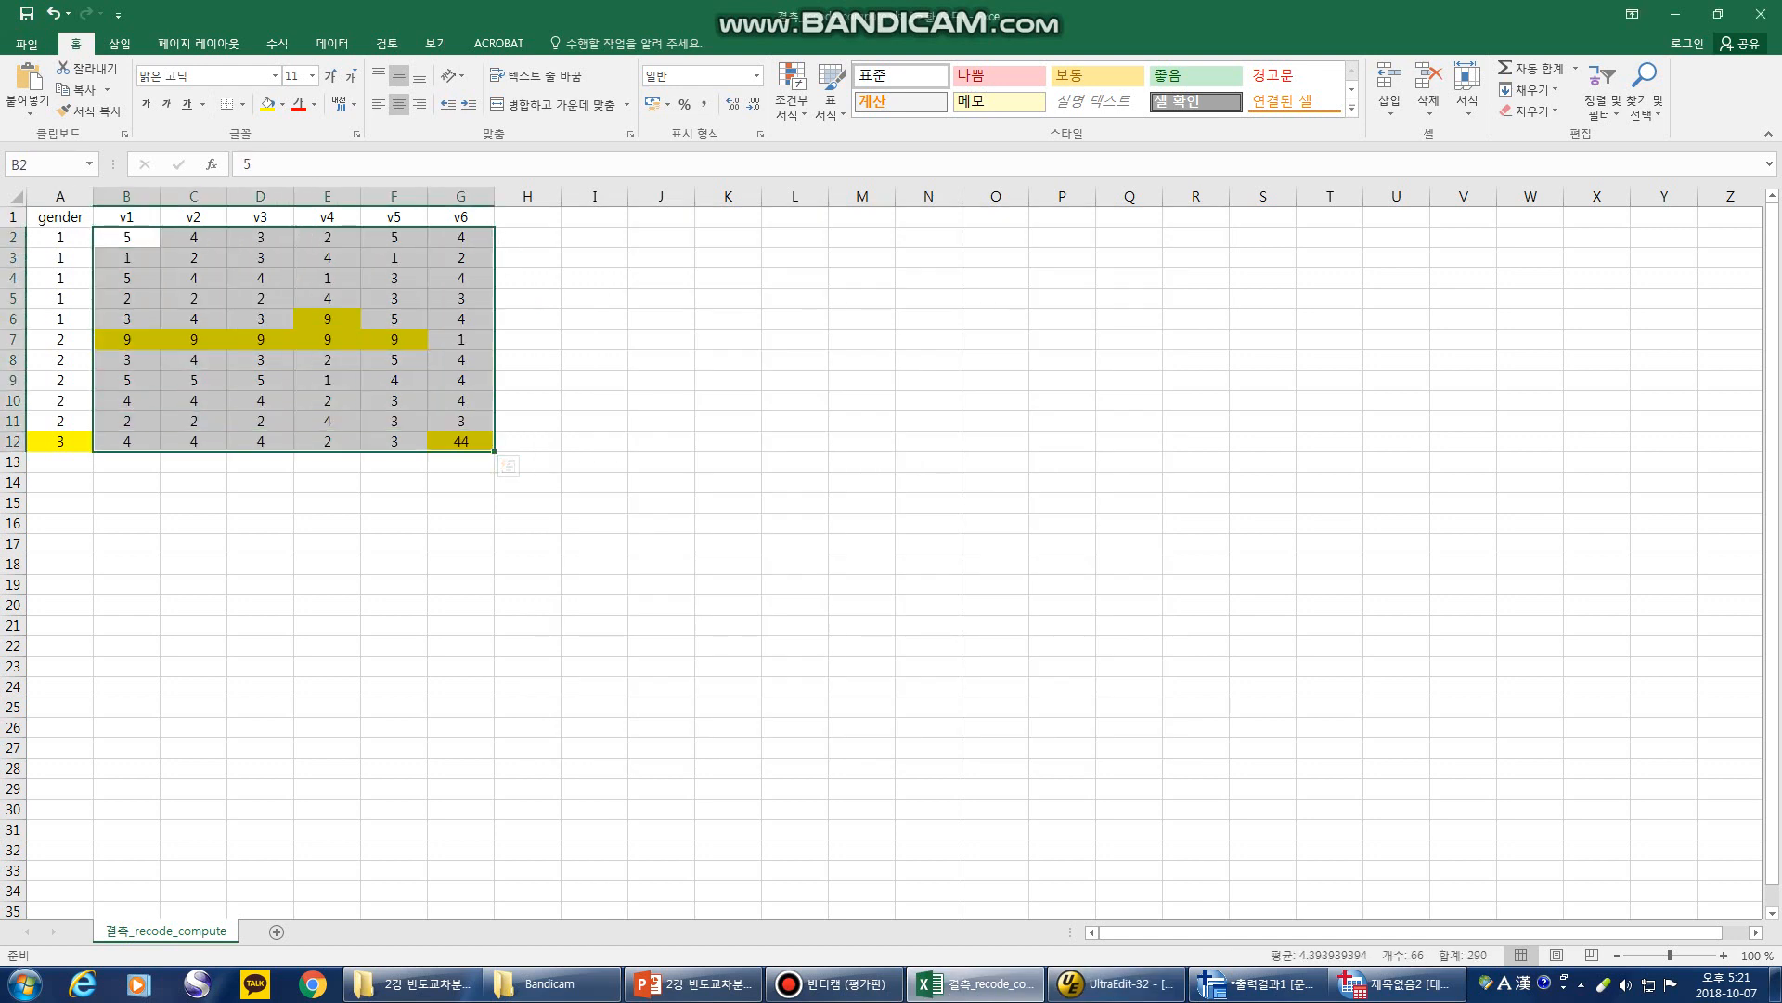
left_click(260, 299)
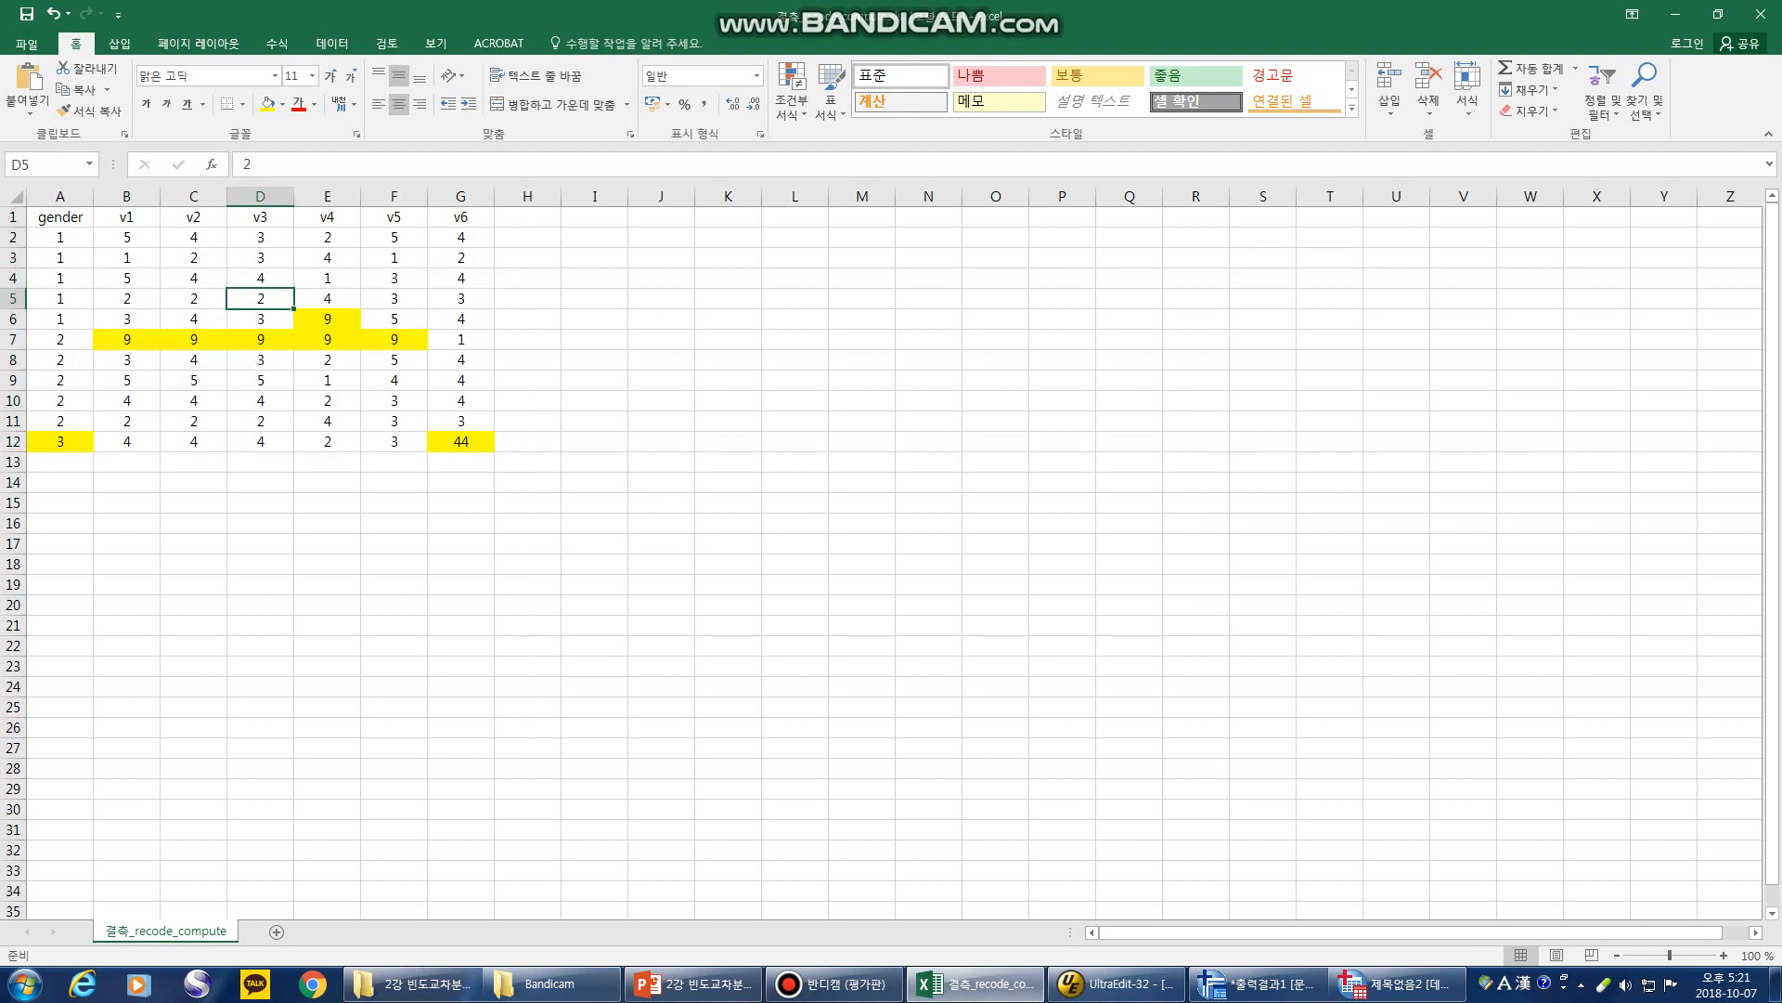
- Switch to the SPSS Statistics Data Editor, take its window out of full screen and move it below the first rows of the sheet
mouse_move(1397, 983)
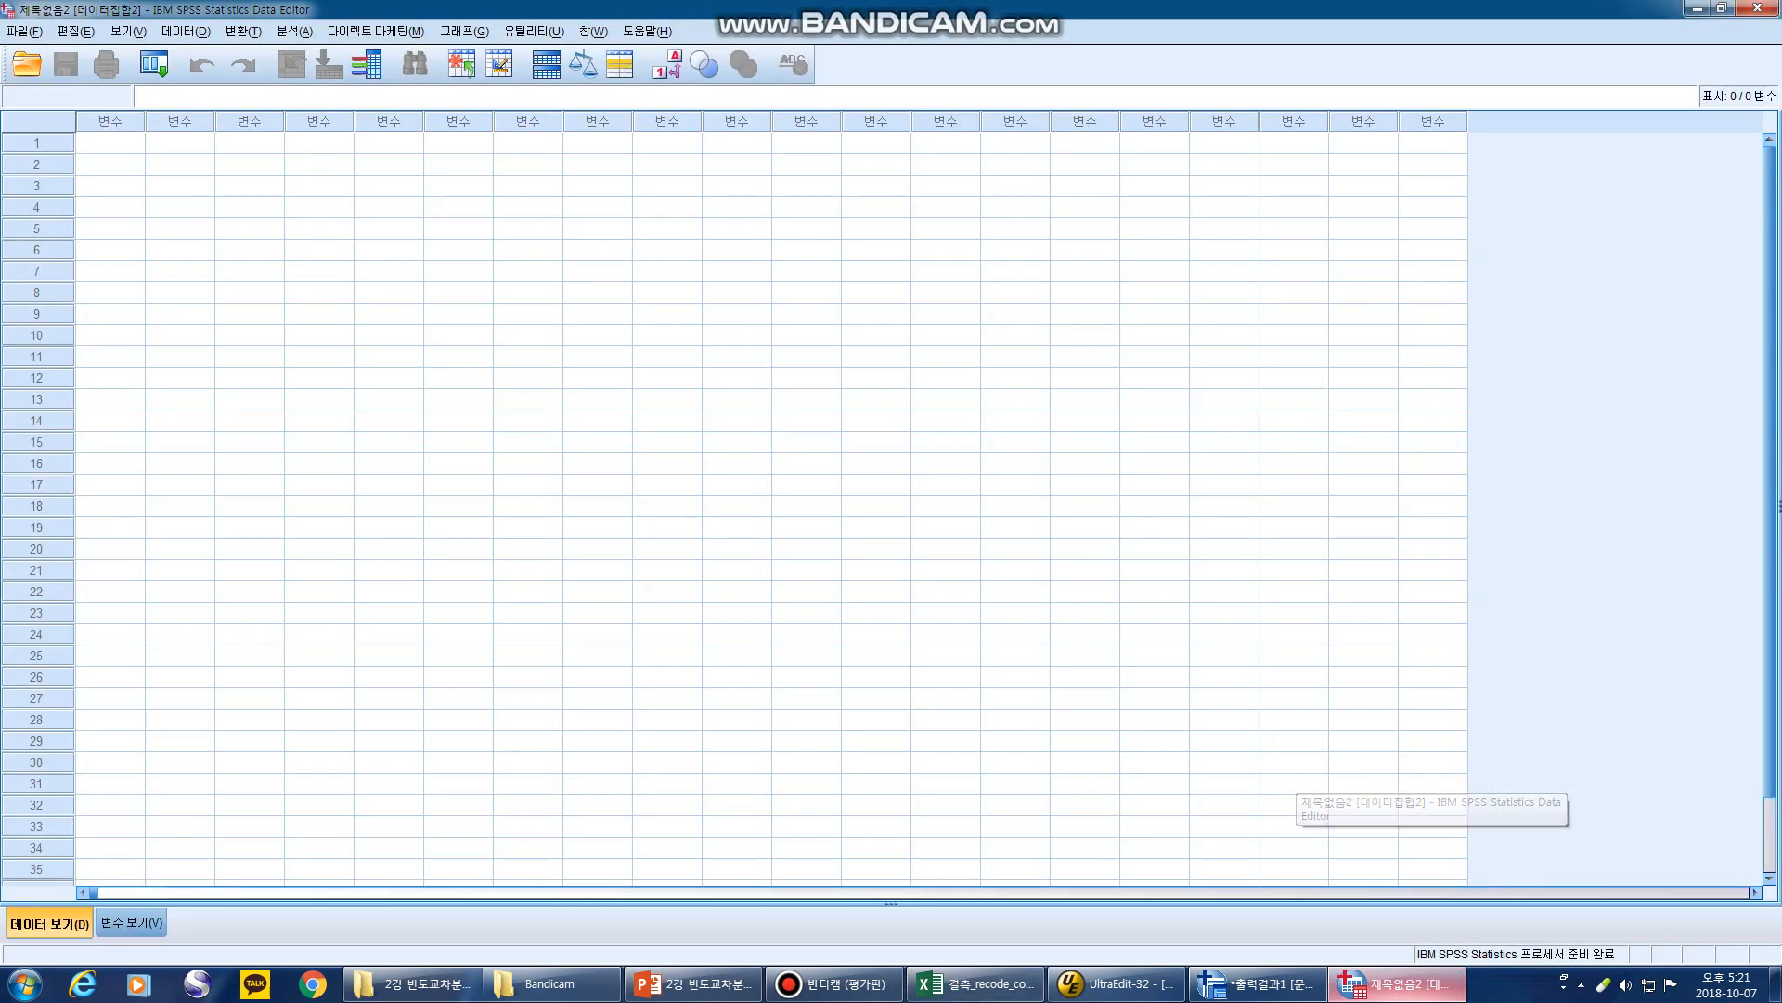
left_click(1425, 889)
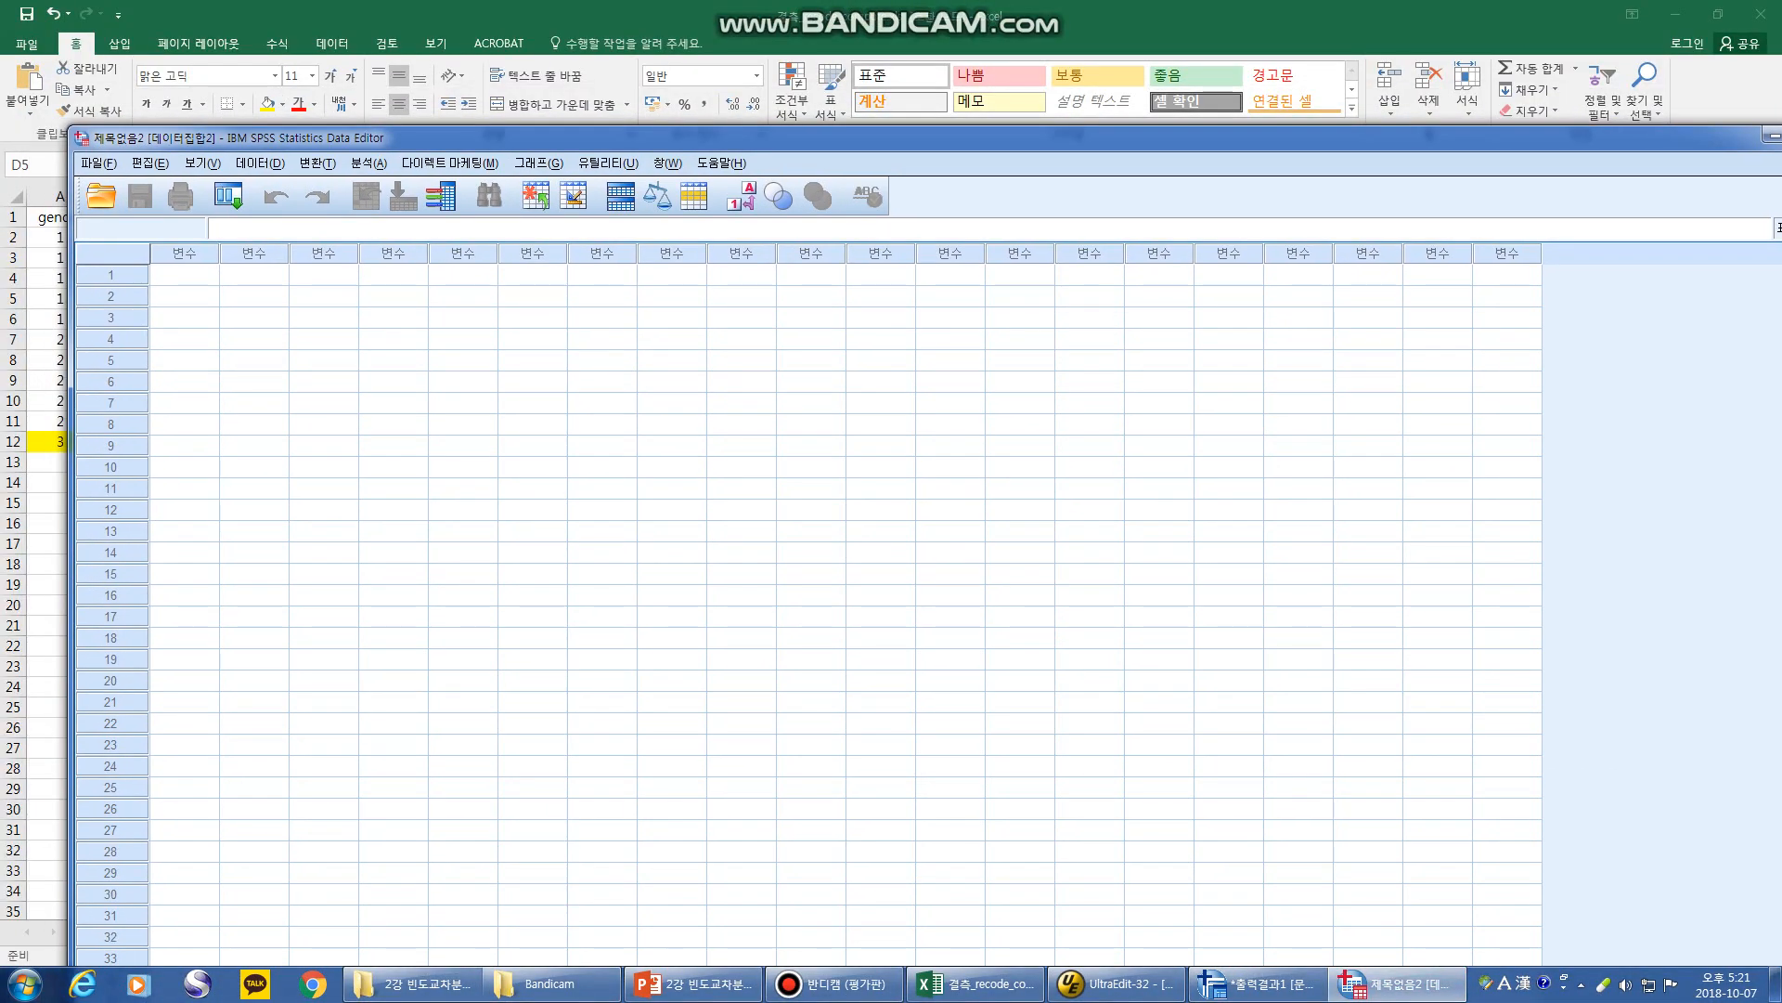
left_click_drag(929, 137, 896, 378)
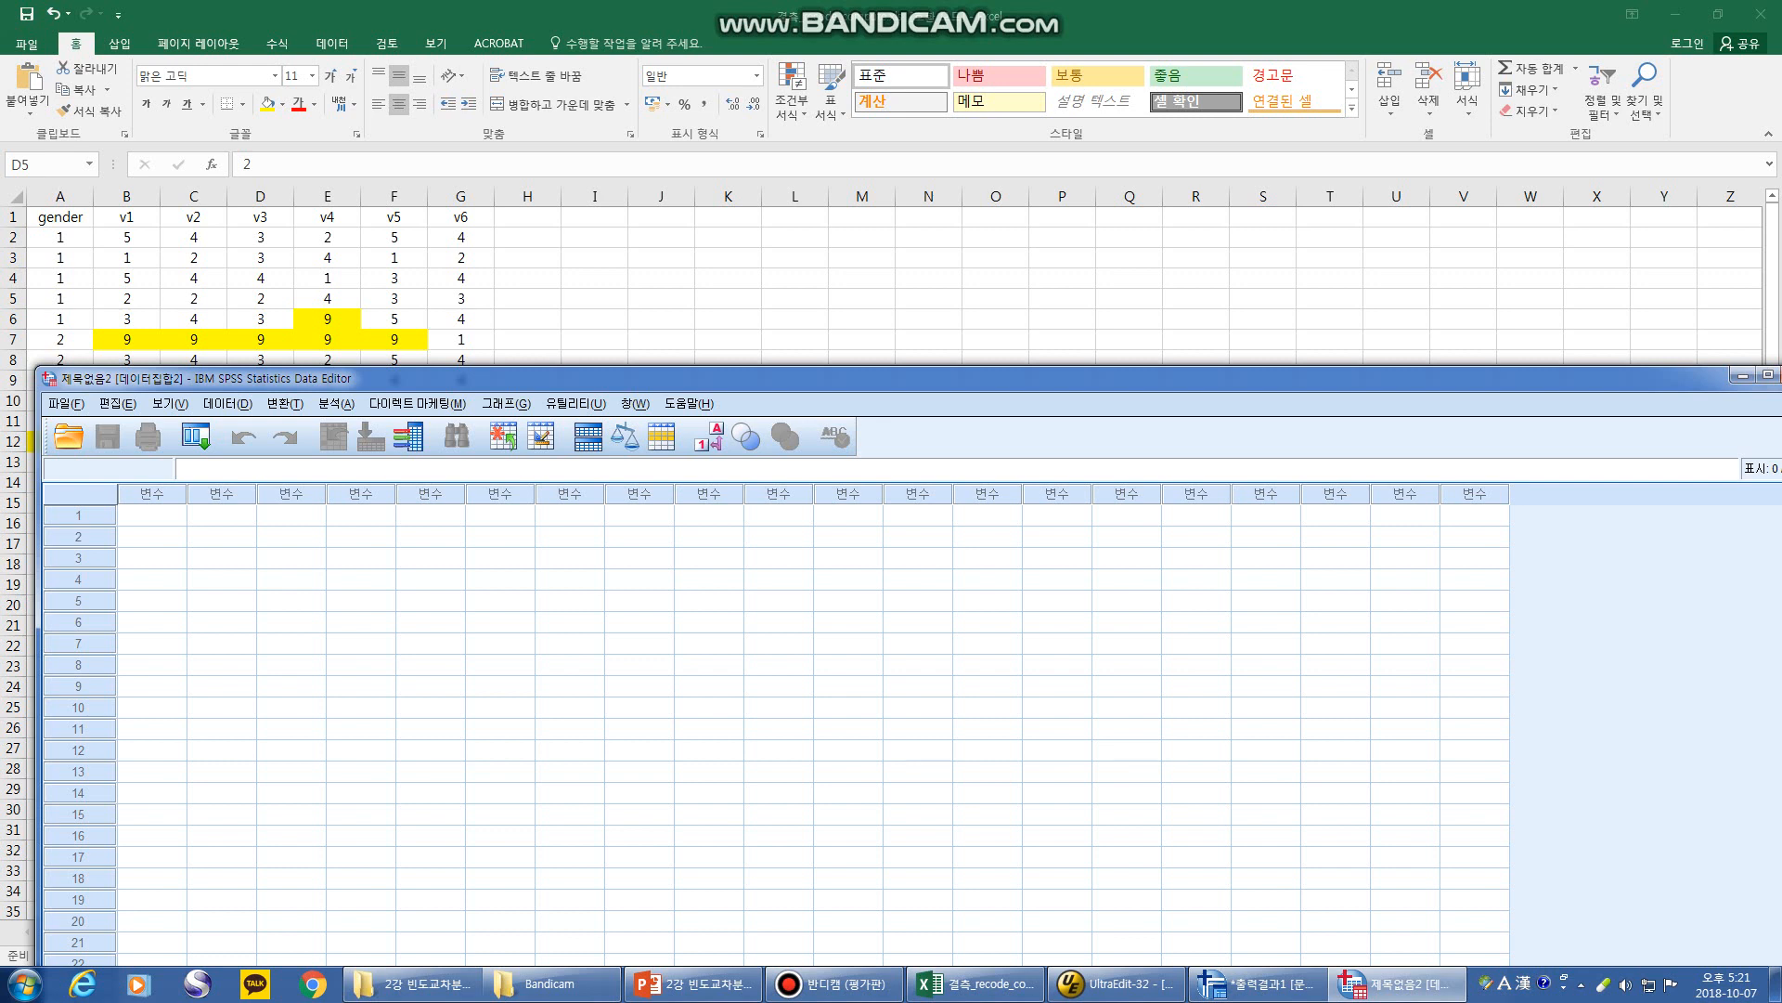
- Return to Excel and close the 결측_recode_compute.xls workbook without saving its changes
key("alt+Tab")
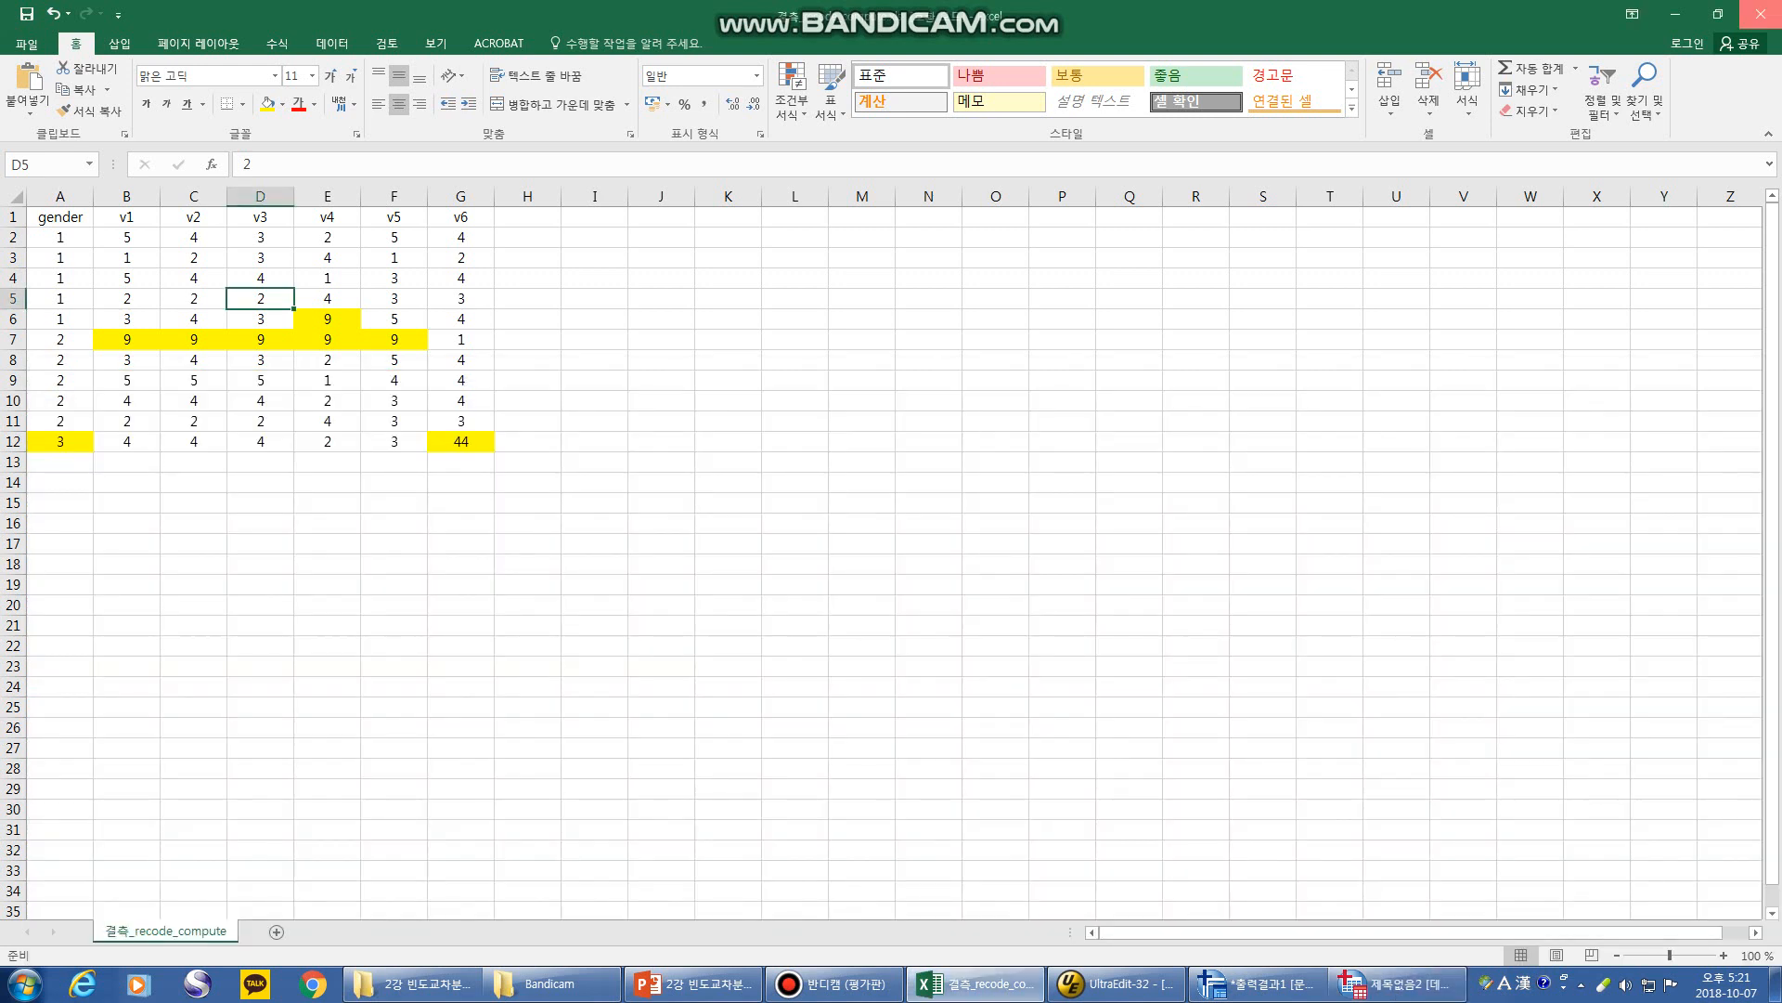
left_click(1761, 14)
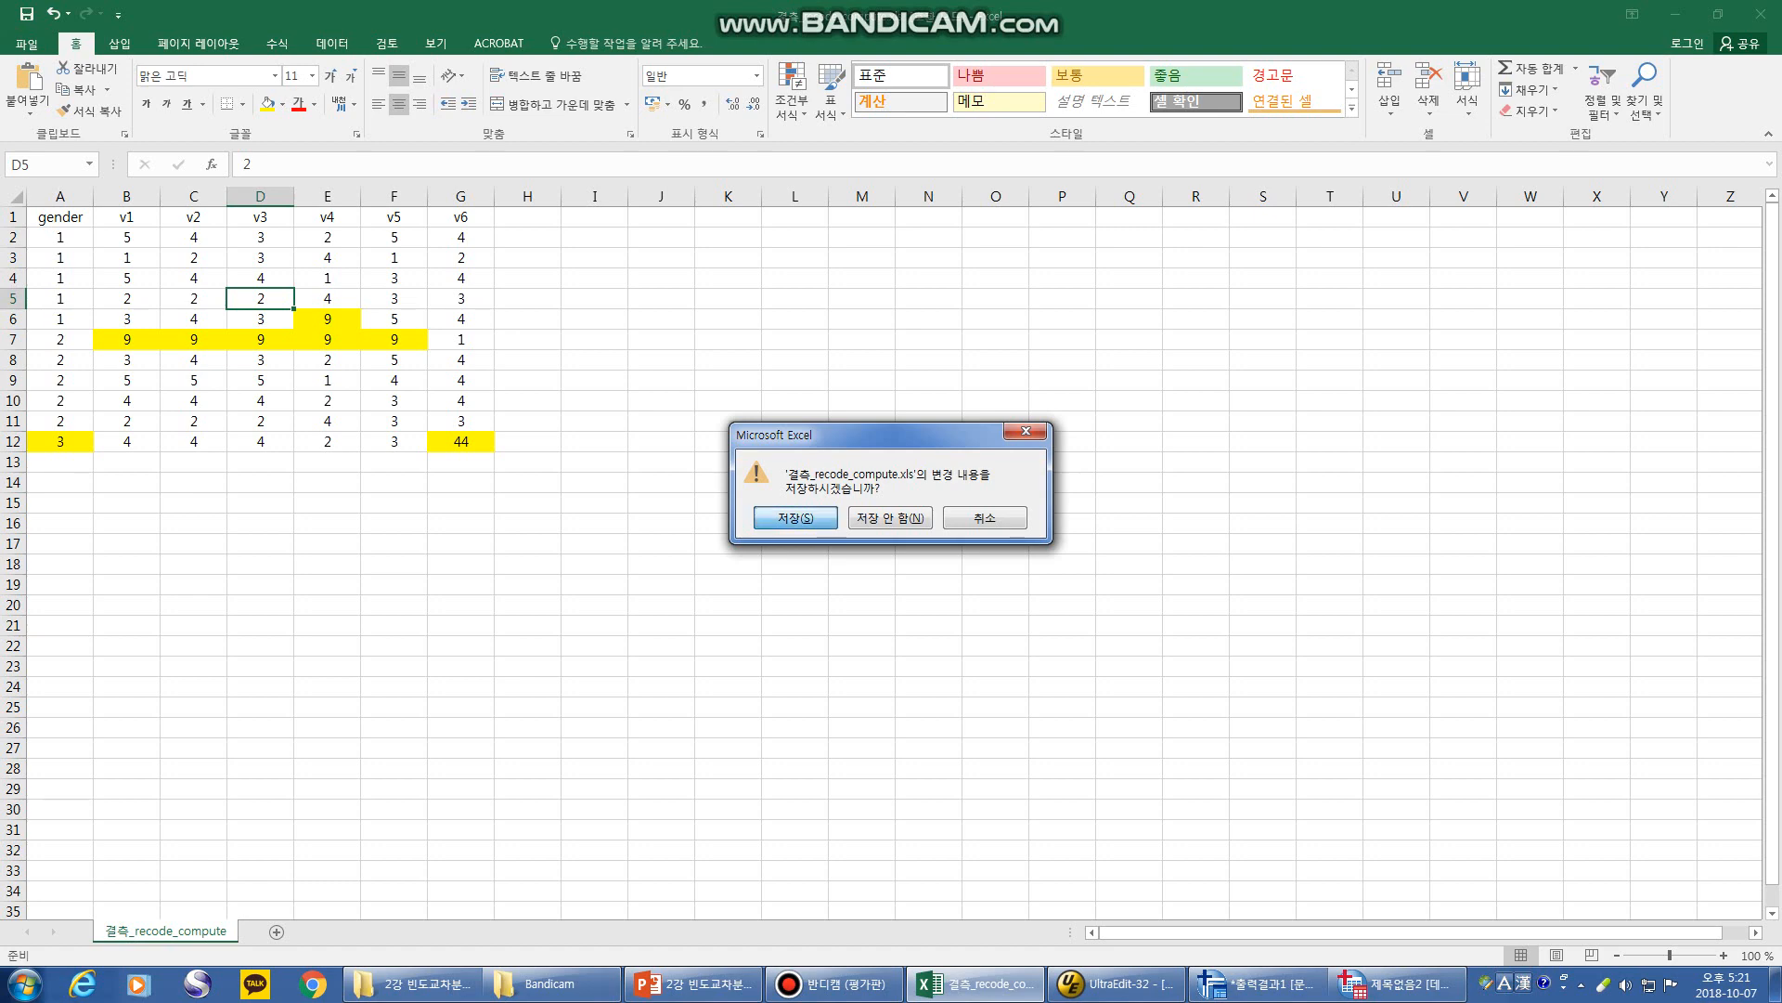
key("n")
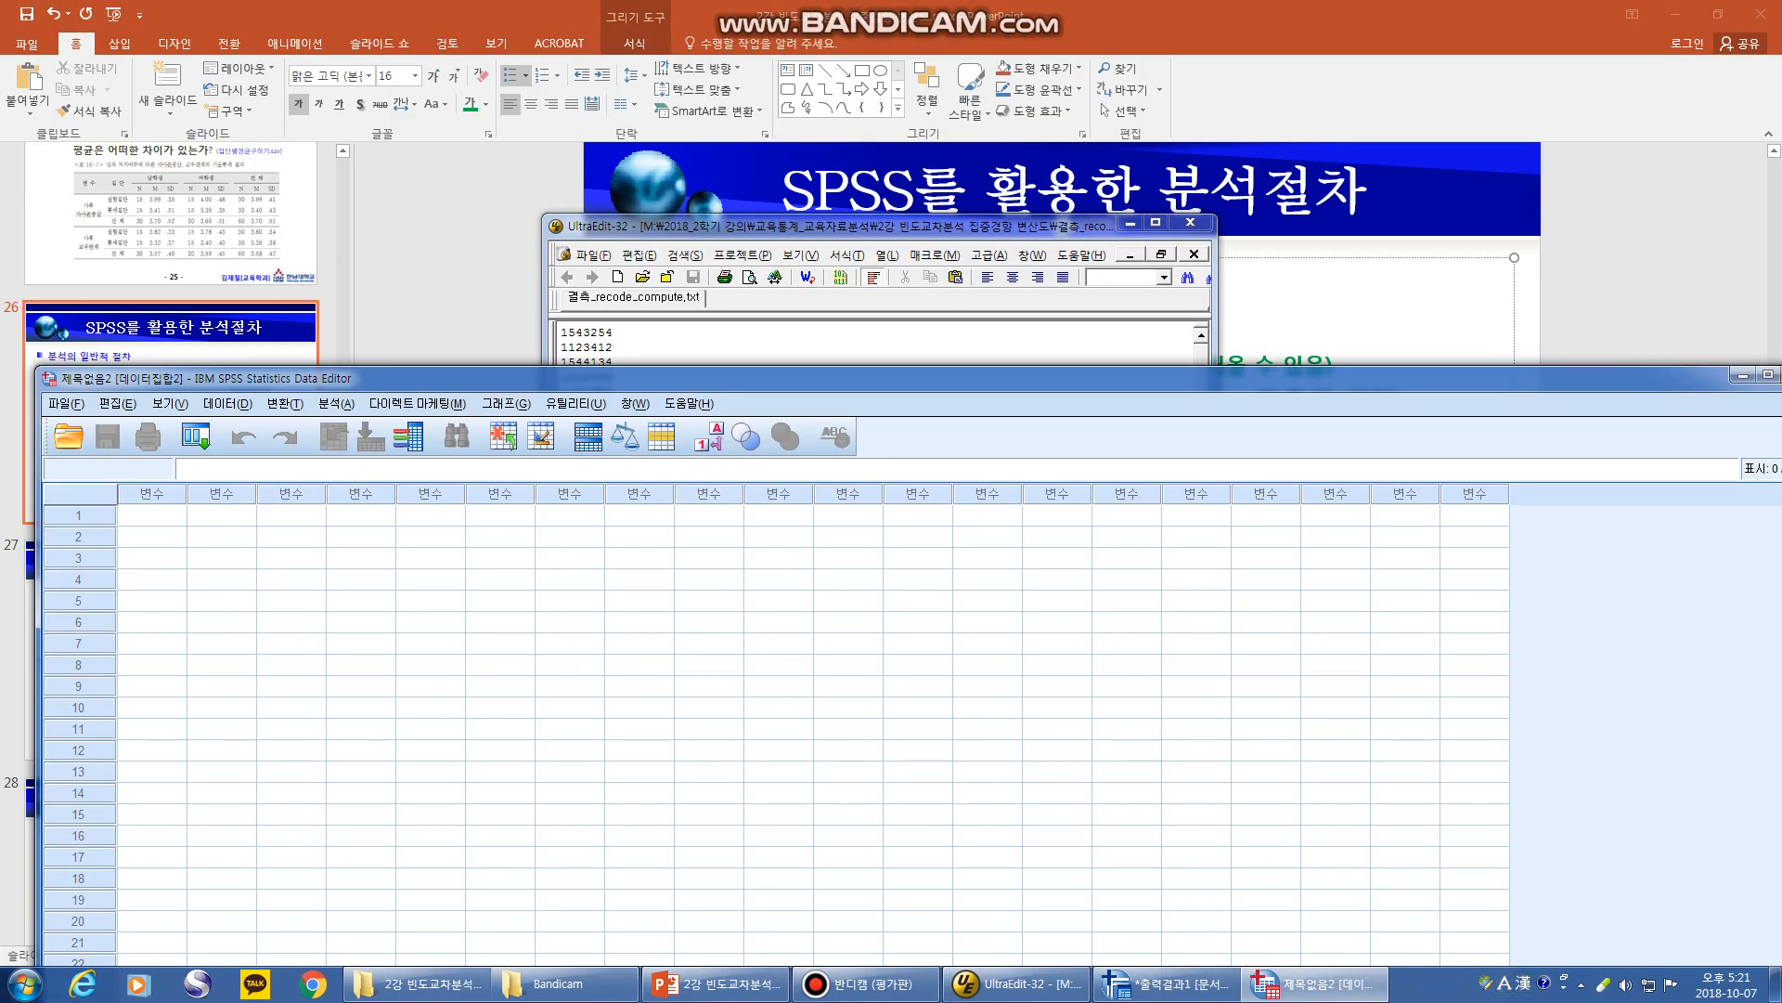
- Load 결측_recode_compute.xls from the lecture folder into the SPSS Data Editor, reading variable names from the first row of worksheet range A1:I12
left_click_drag(836, 378, 840, 173)
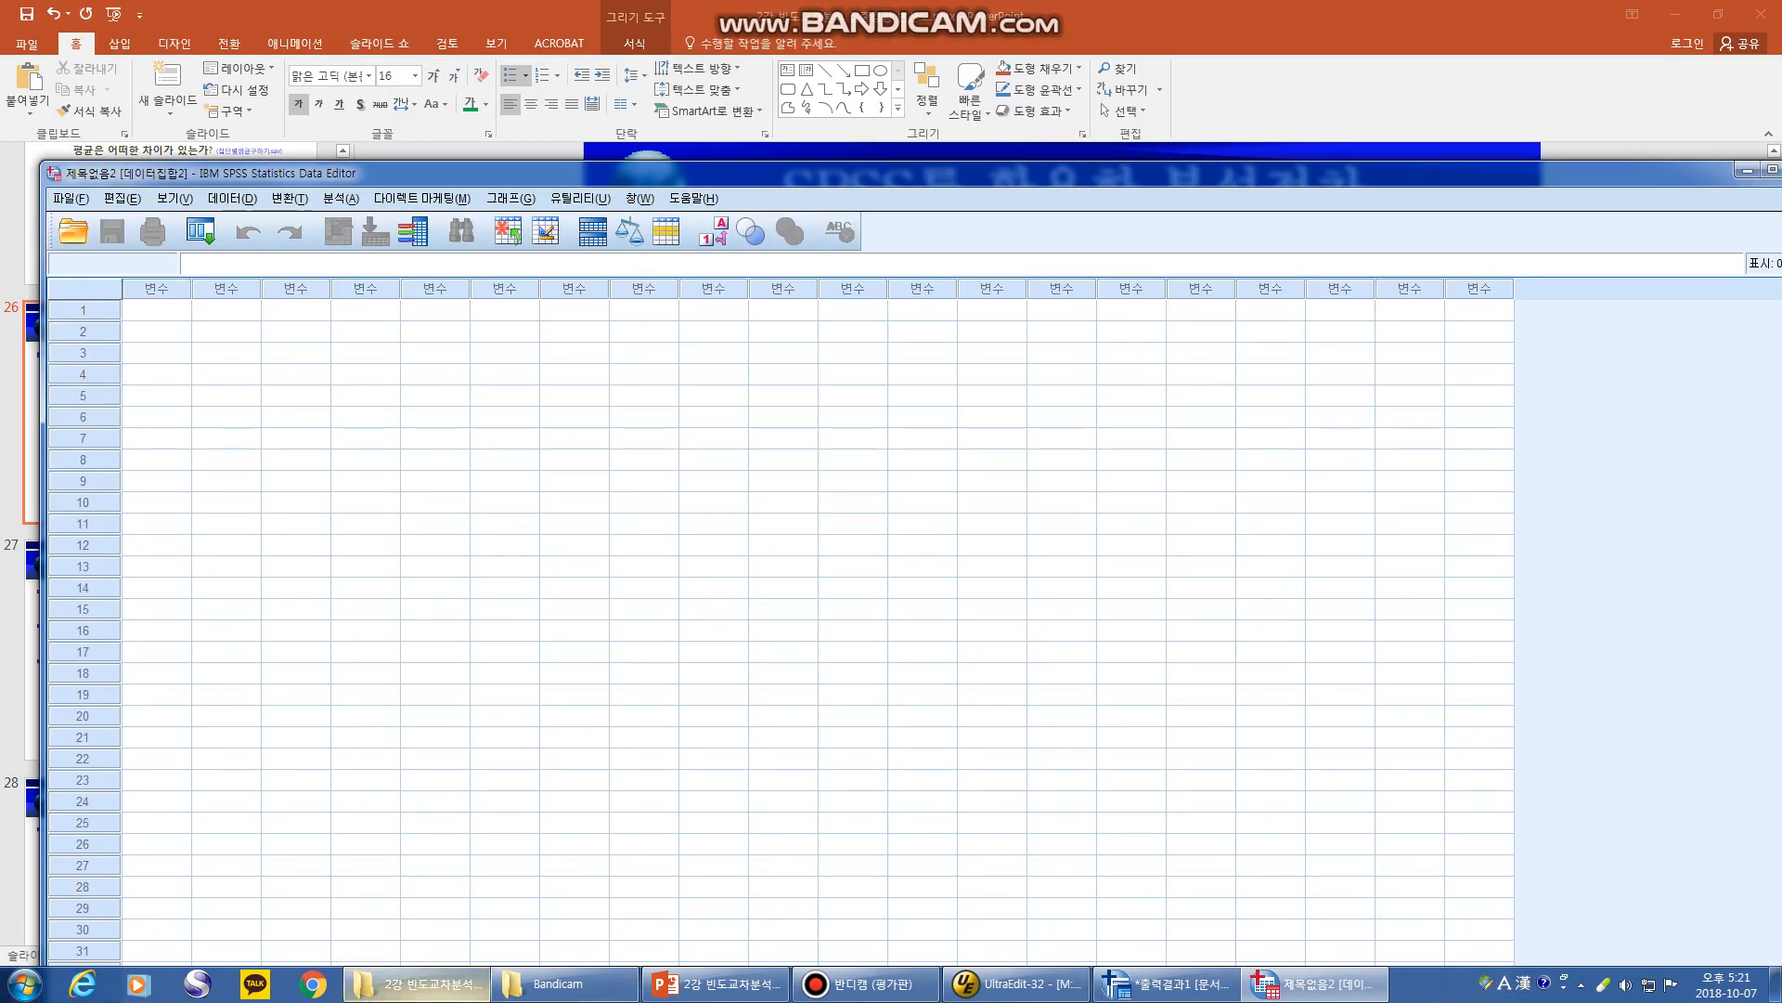
left_click(422, 983)
left_click(778, 344)
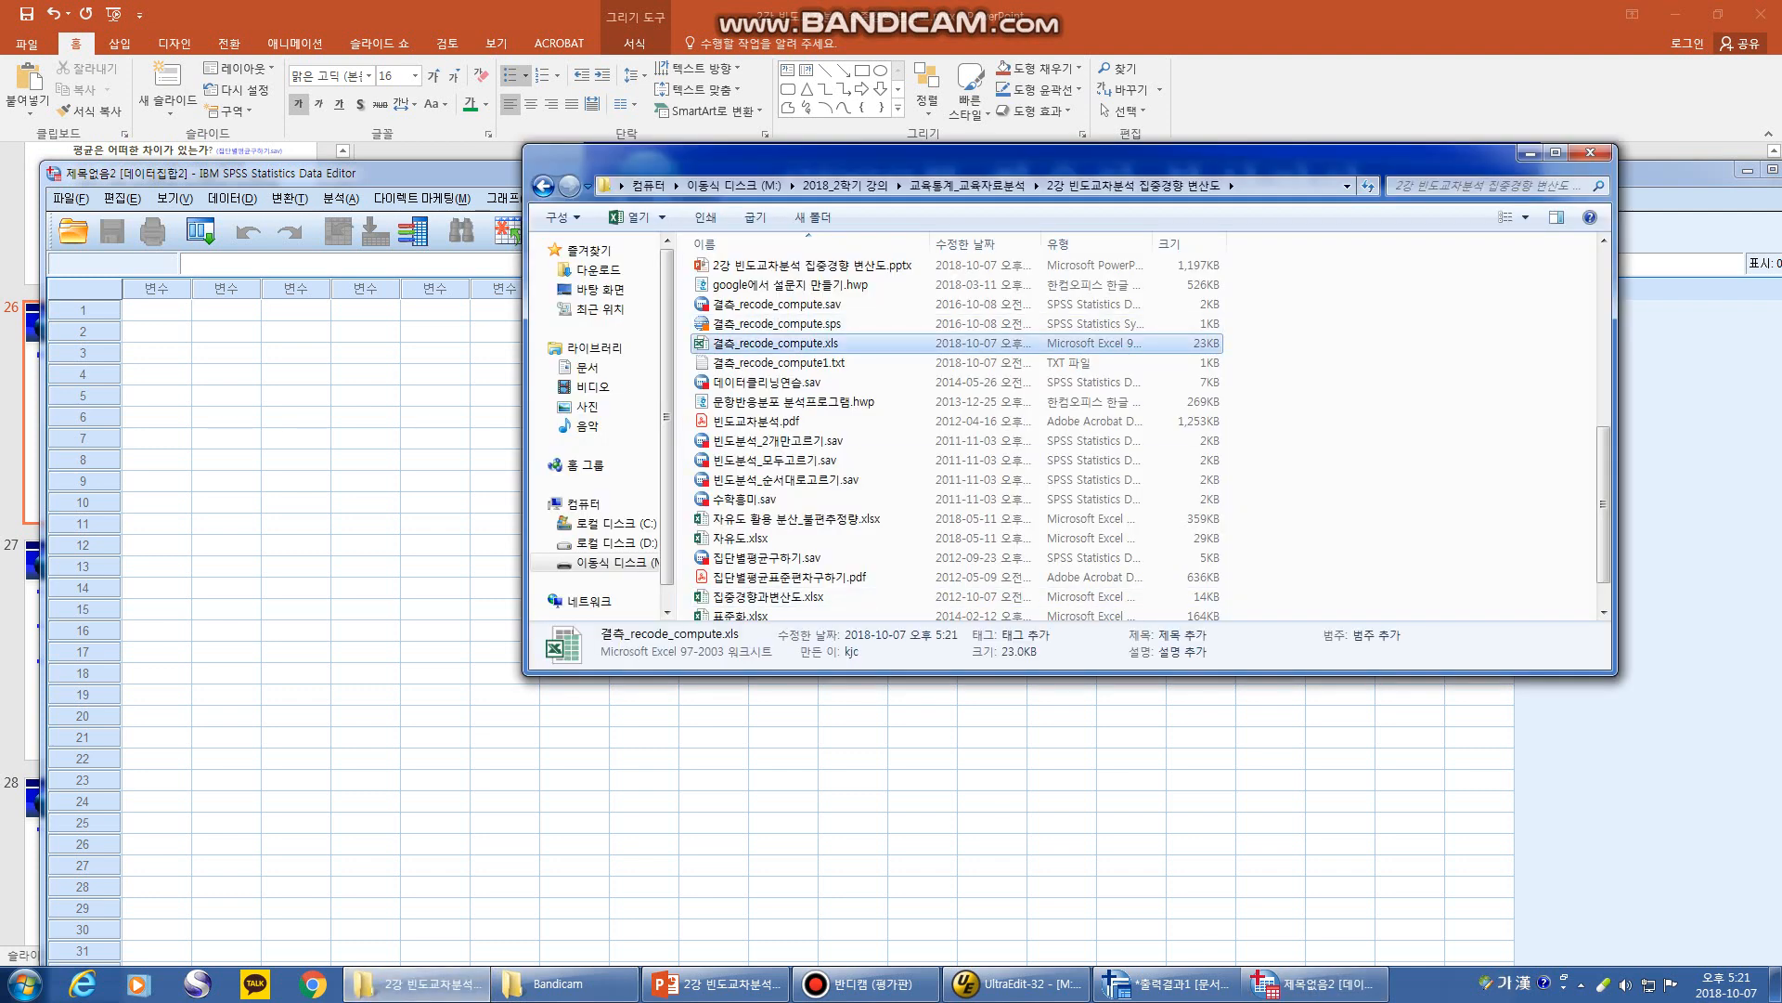
left_click_drag(1002, 162, 1195, 129)
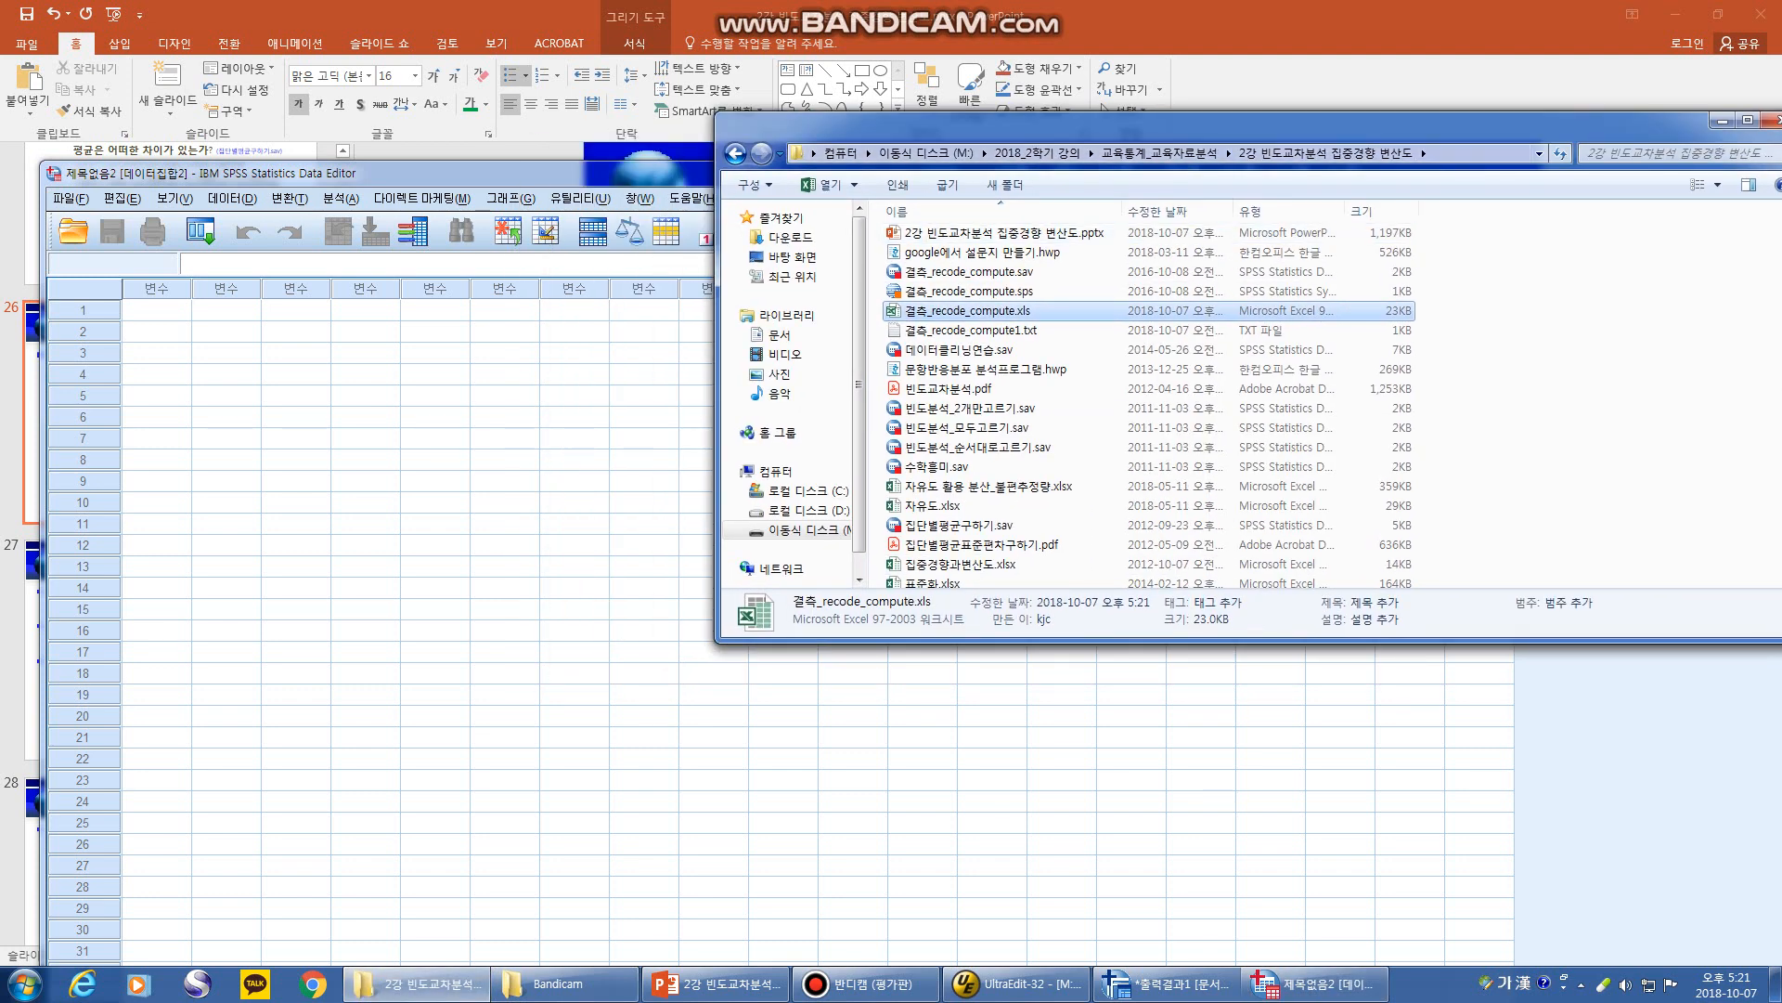
left_click_drag(900, 311, 576, 464)
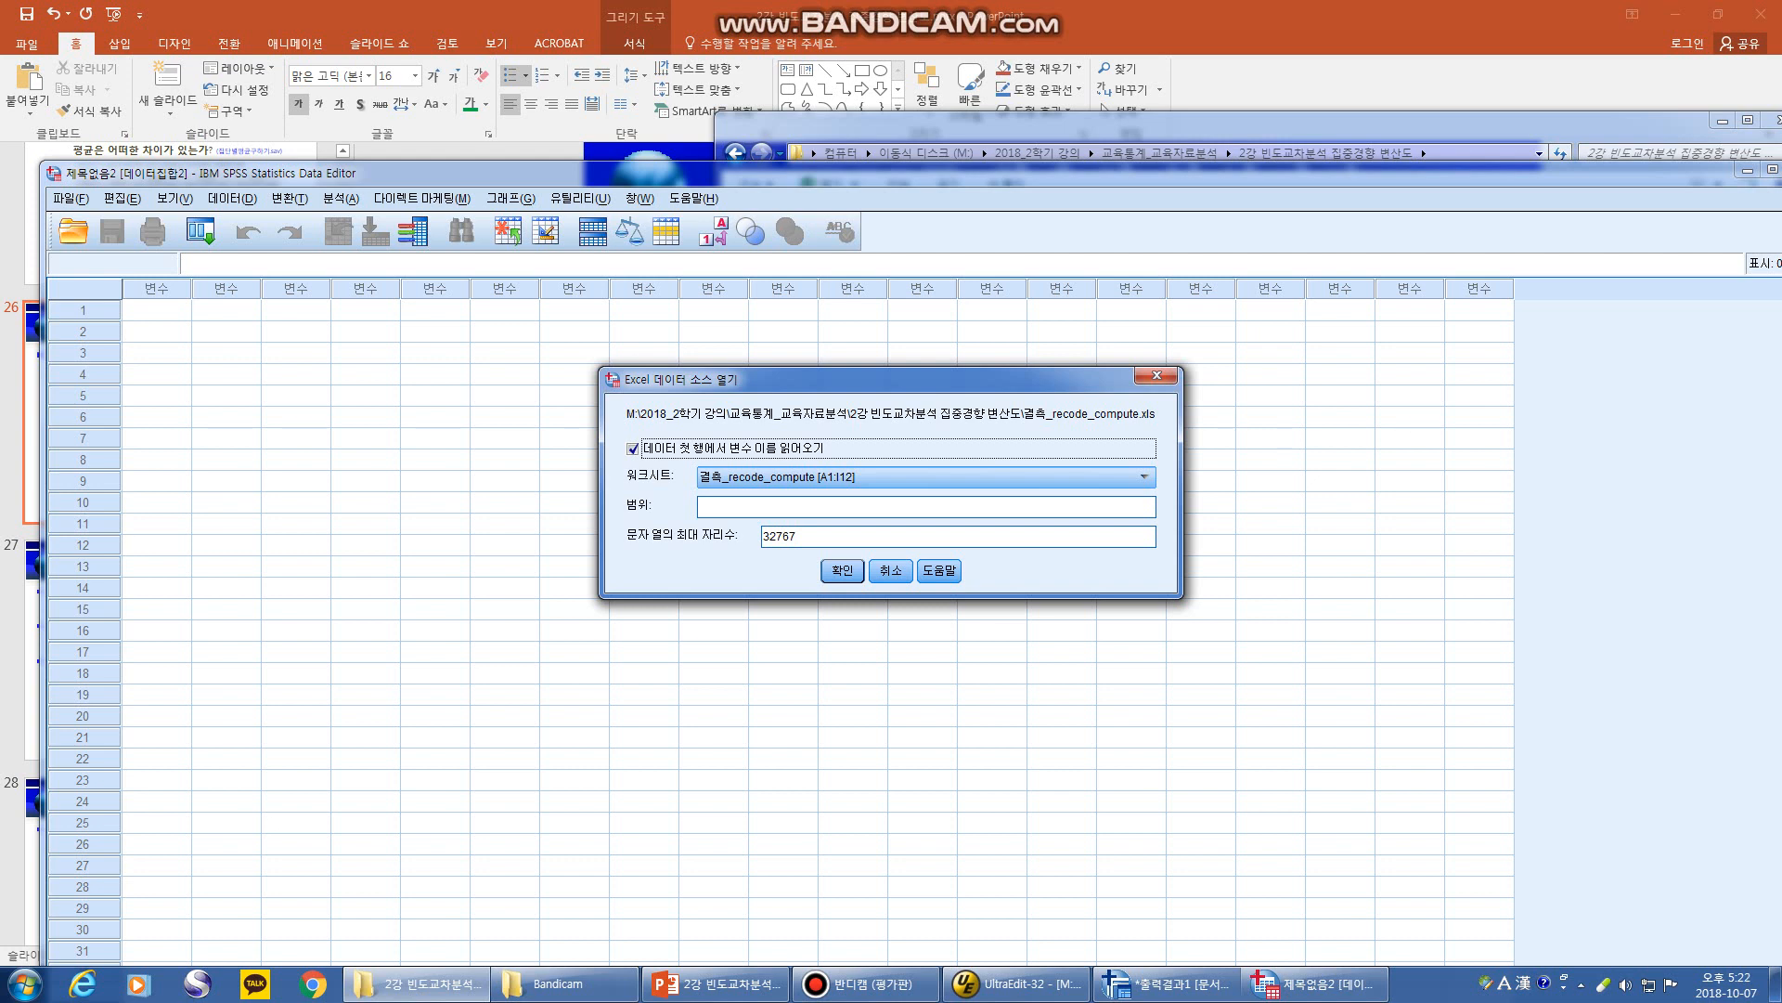
left_click(1144, 477)
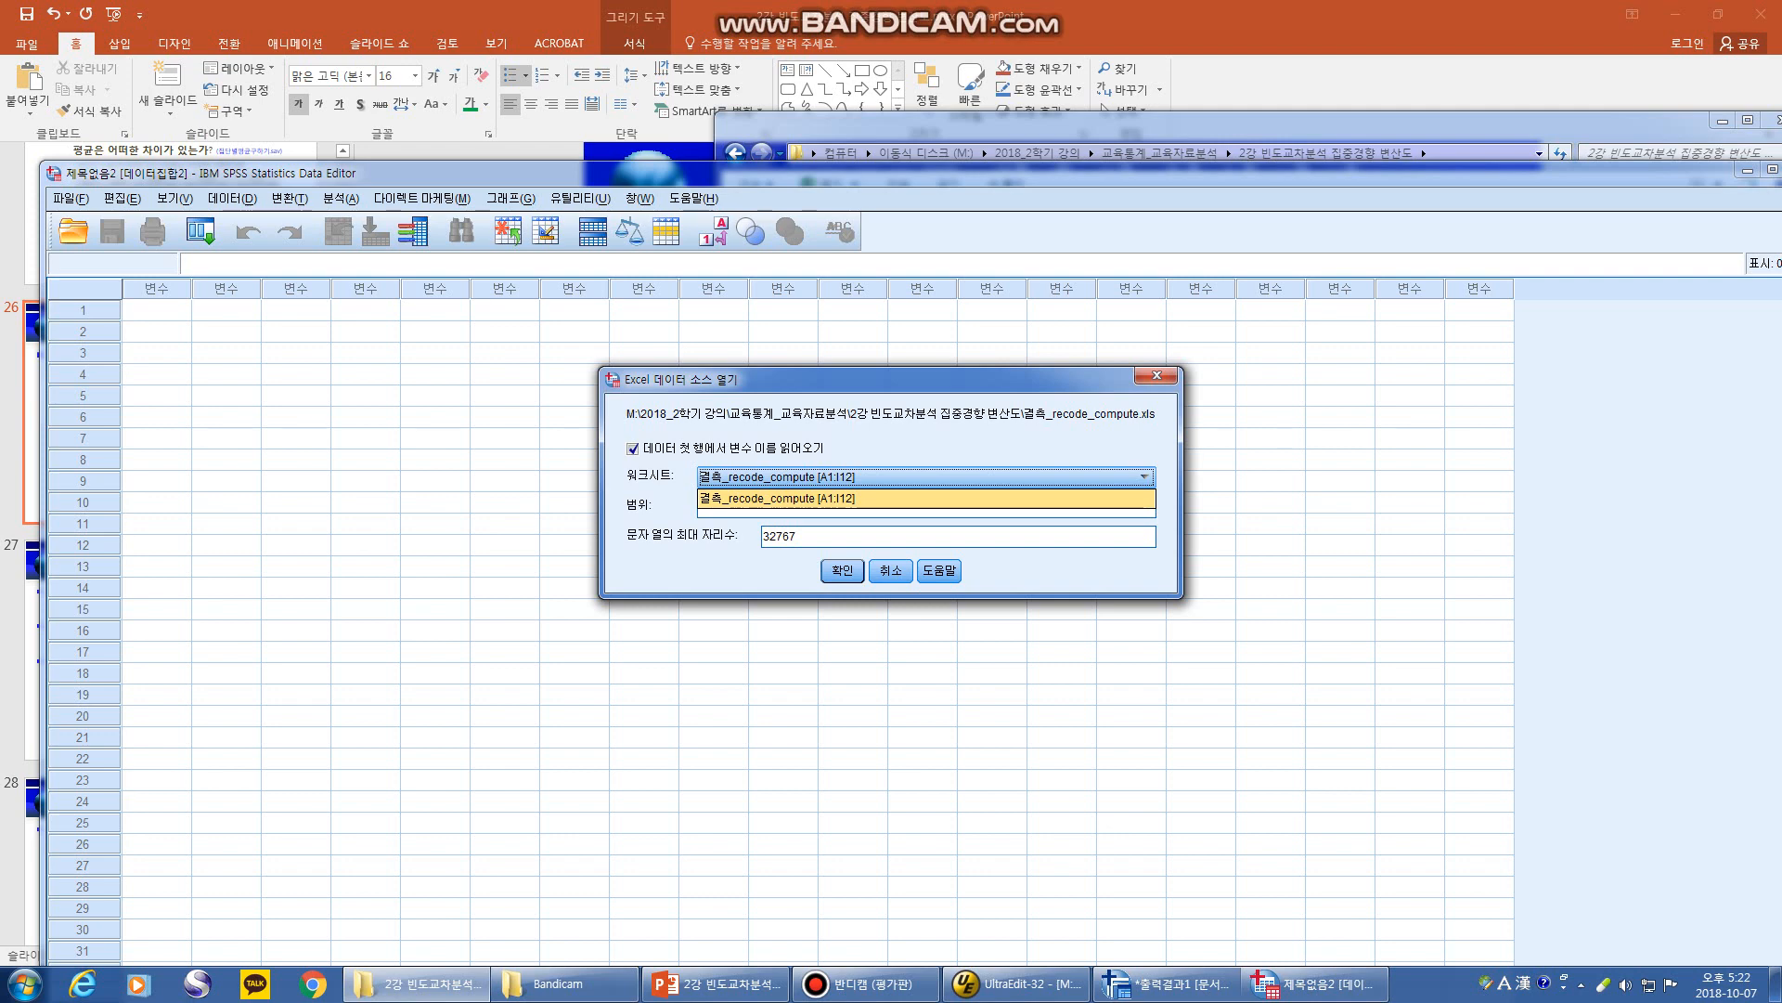
left_click(927, 499)
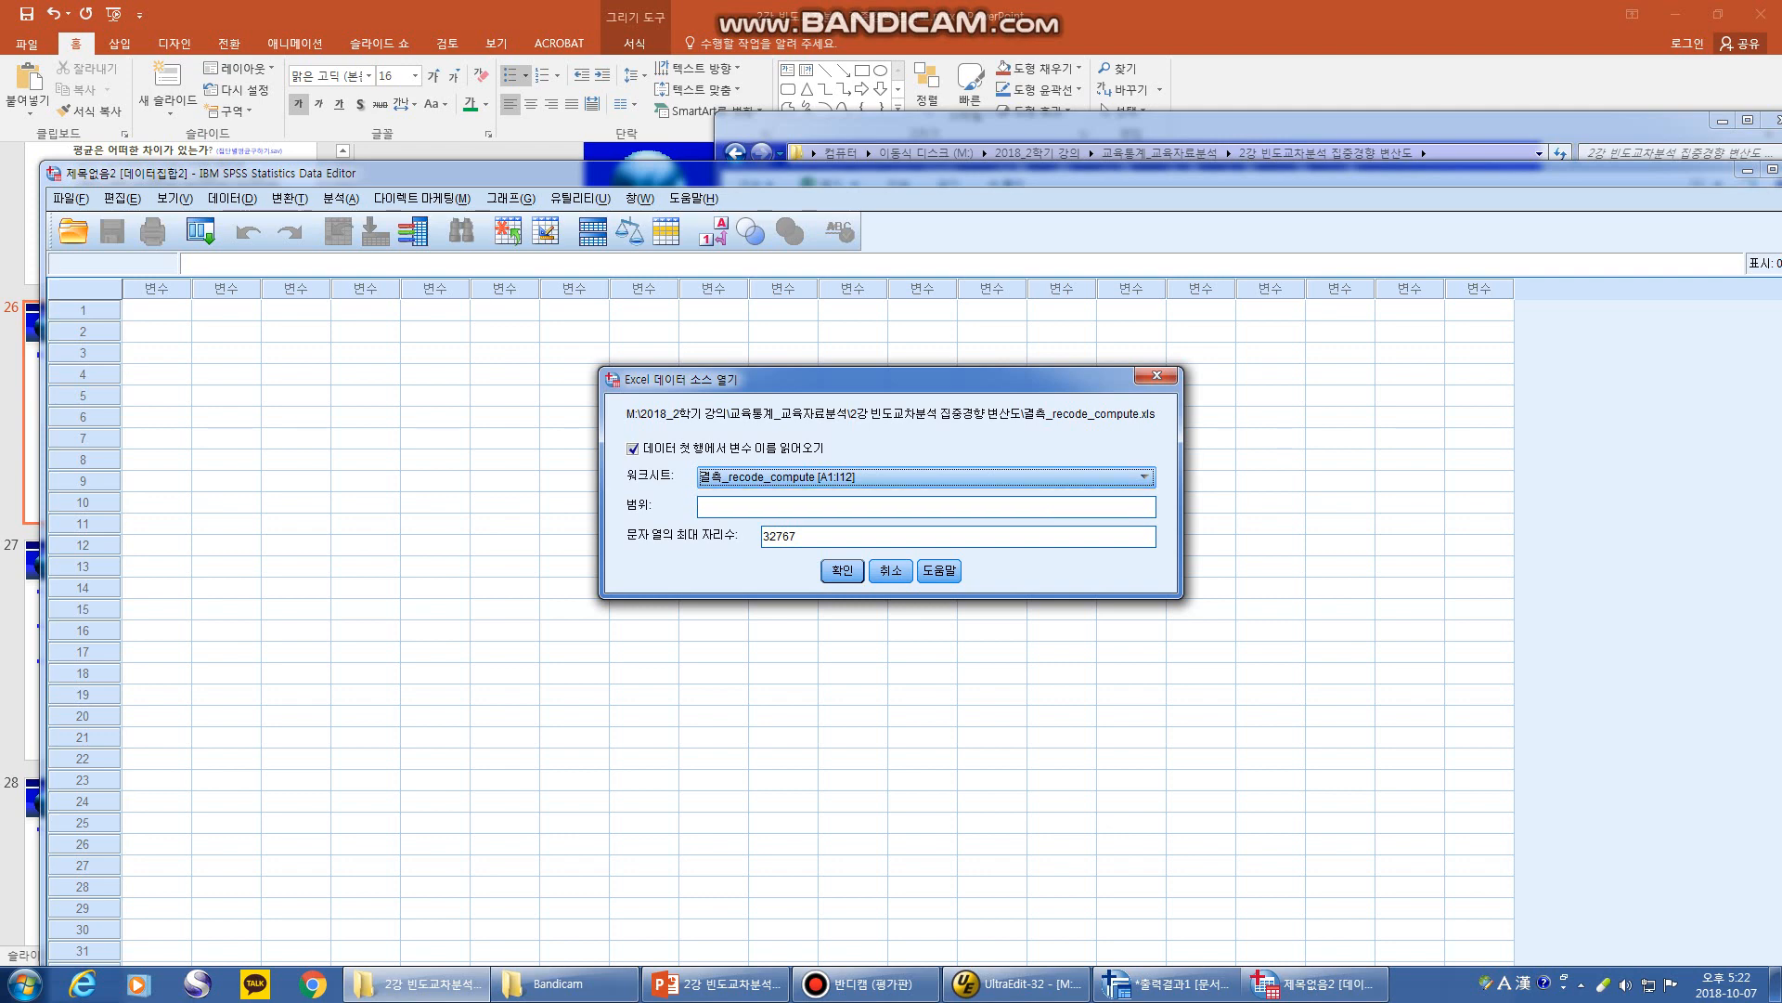
left_click(842, 570)
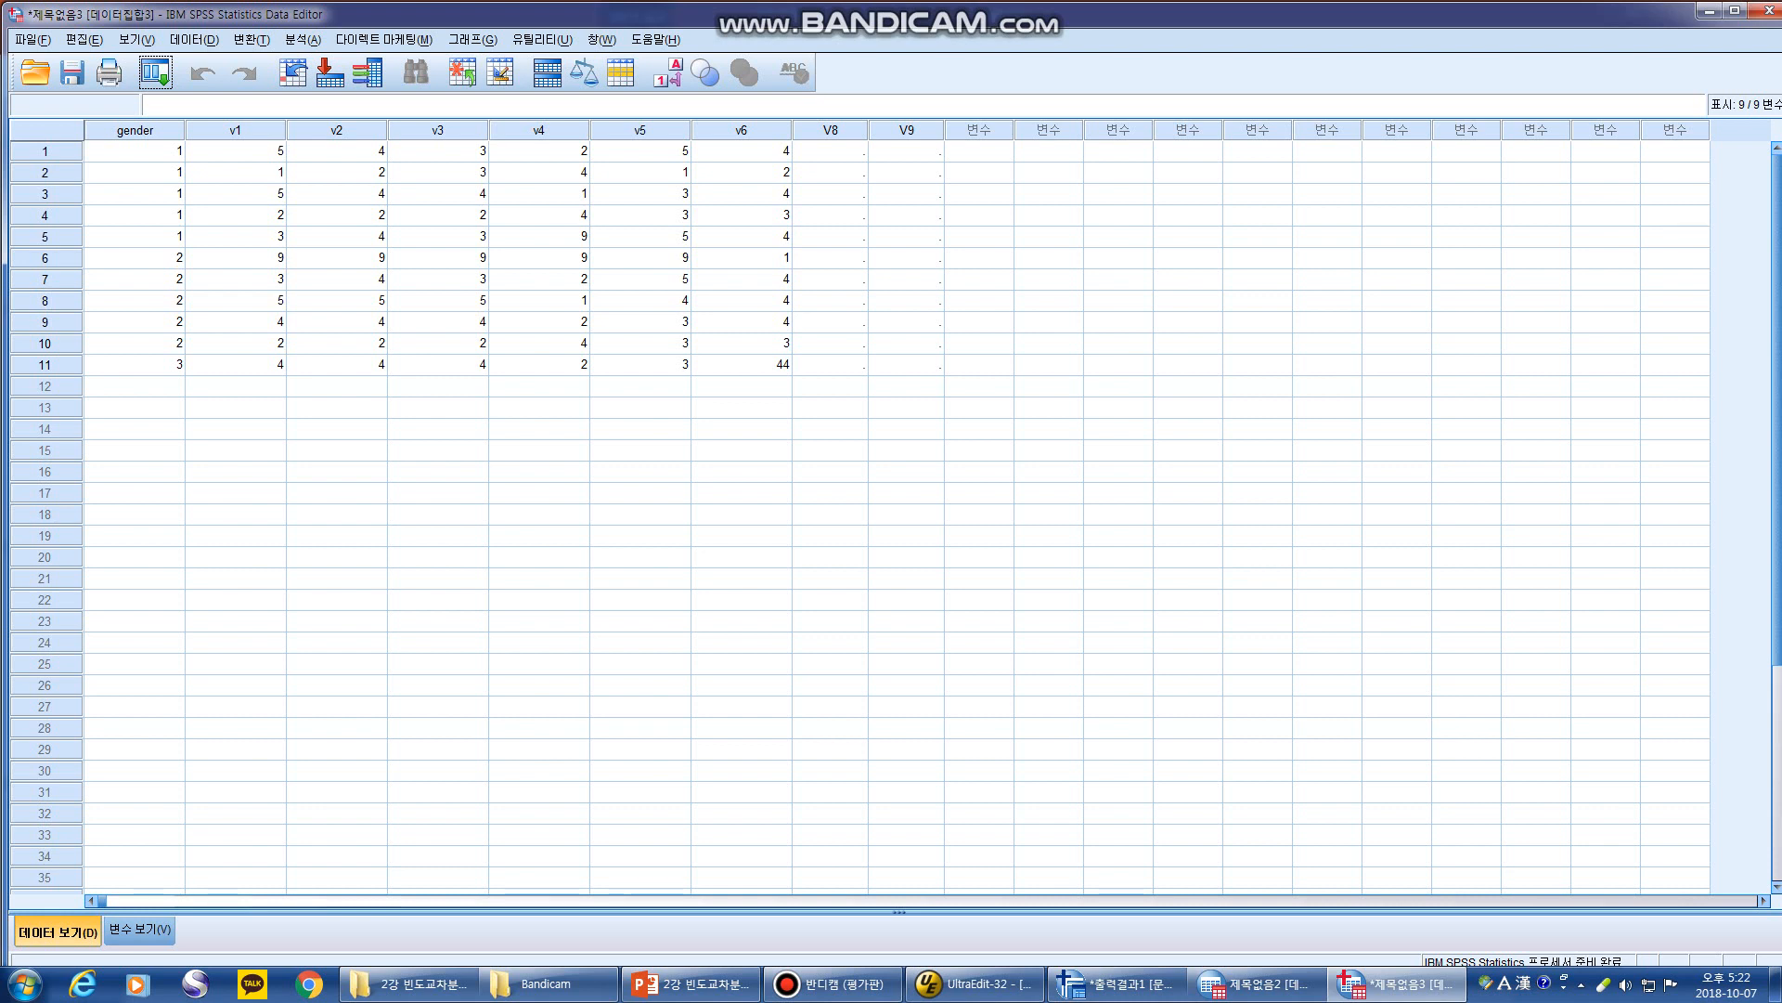
- Delete the empty variables V8 and V9 from the imported dataset
left_click_drag(831, 130, 906, 130)
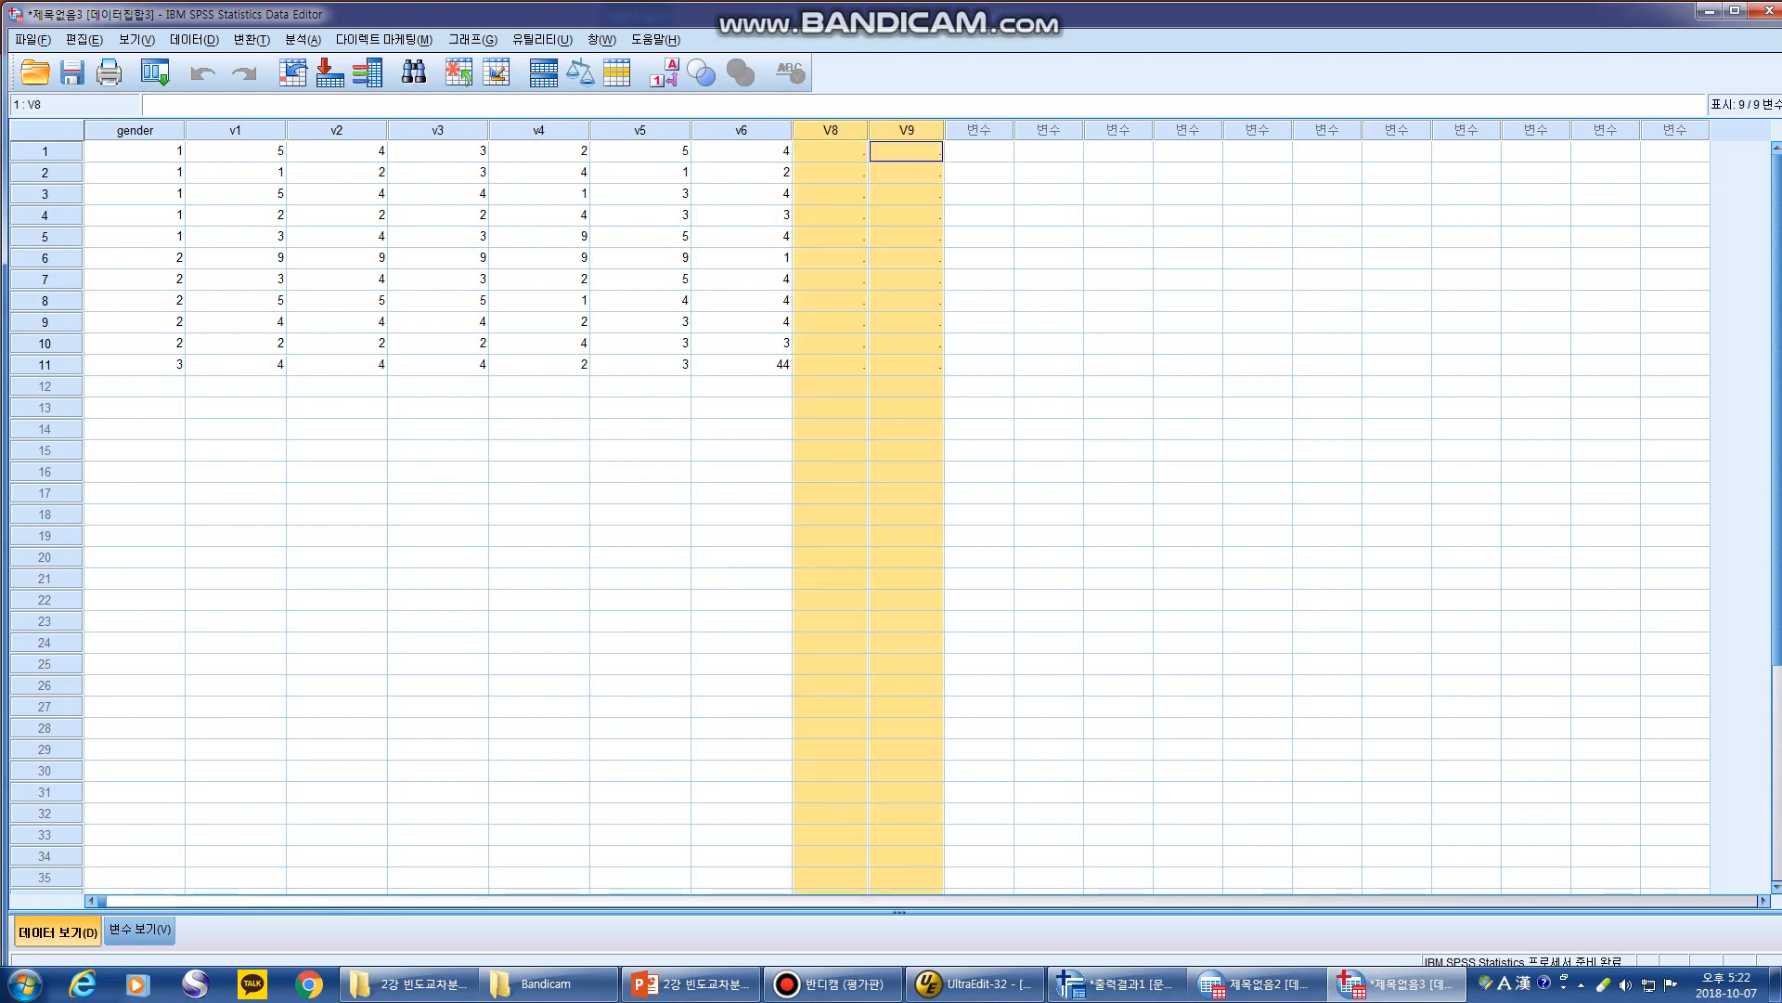
key("Delete")
left_click(540, 344)
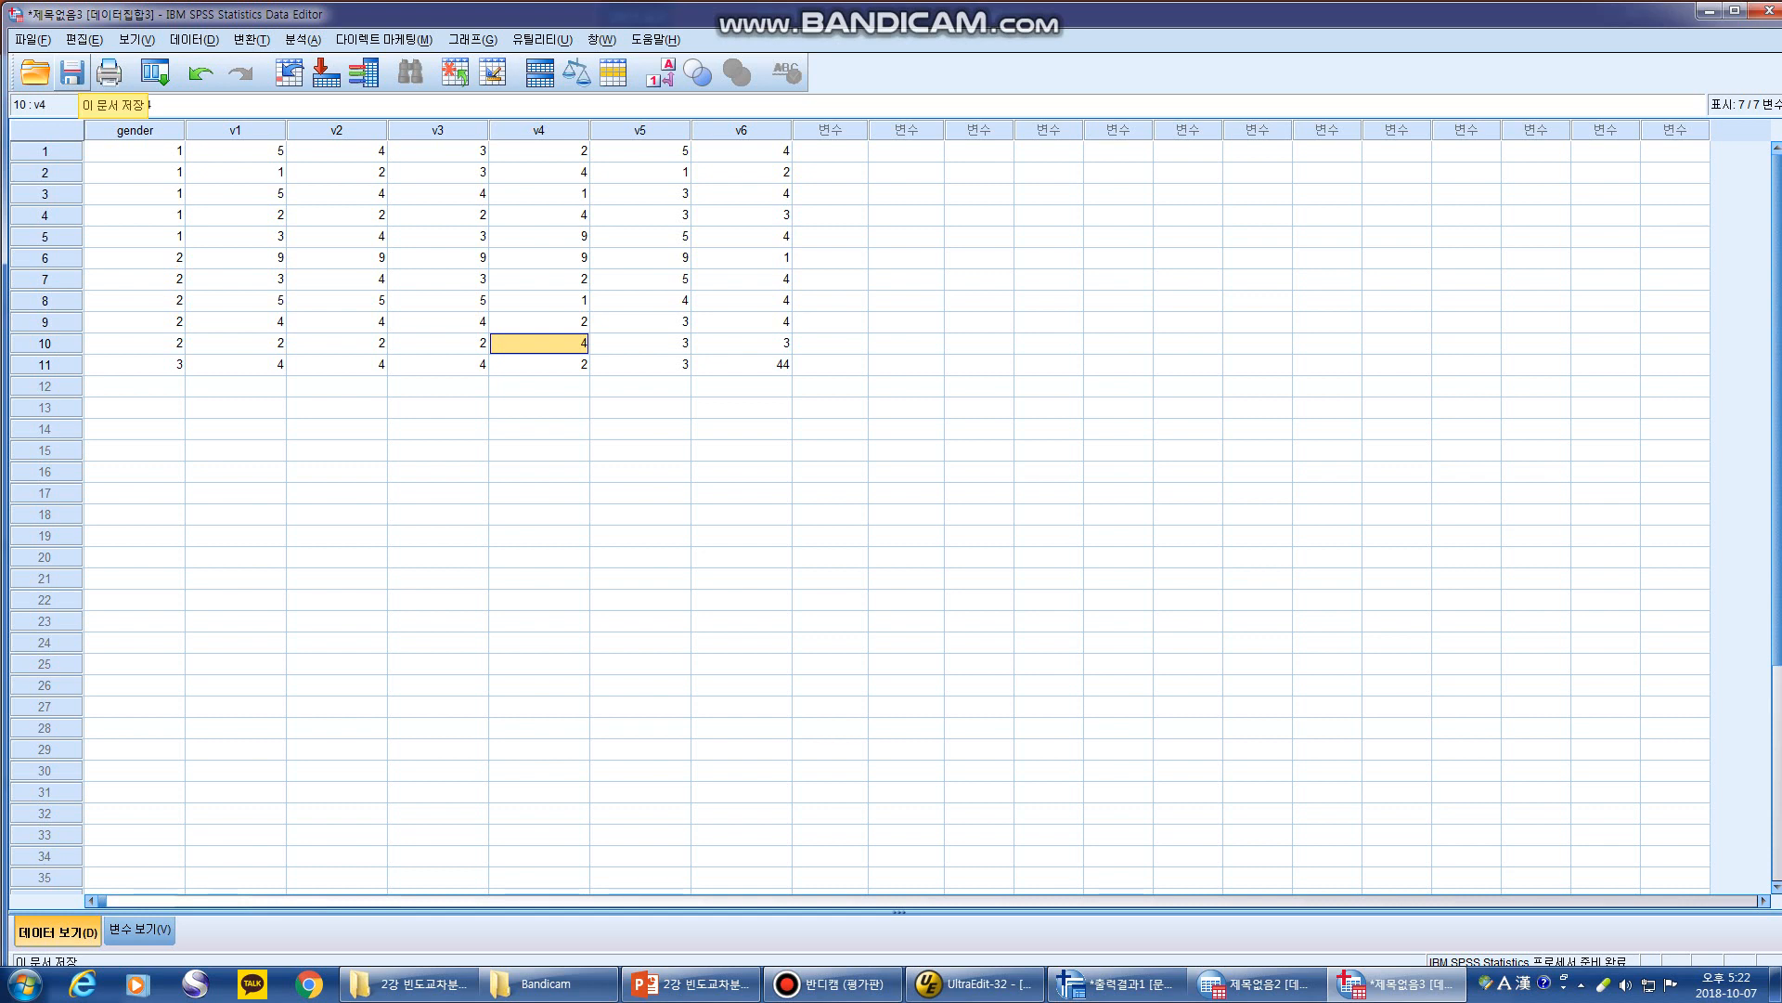
- Save the dataset in the lecture folder as an SPSS Statistics file named 연습
left_click(75, 73)
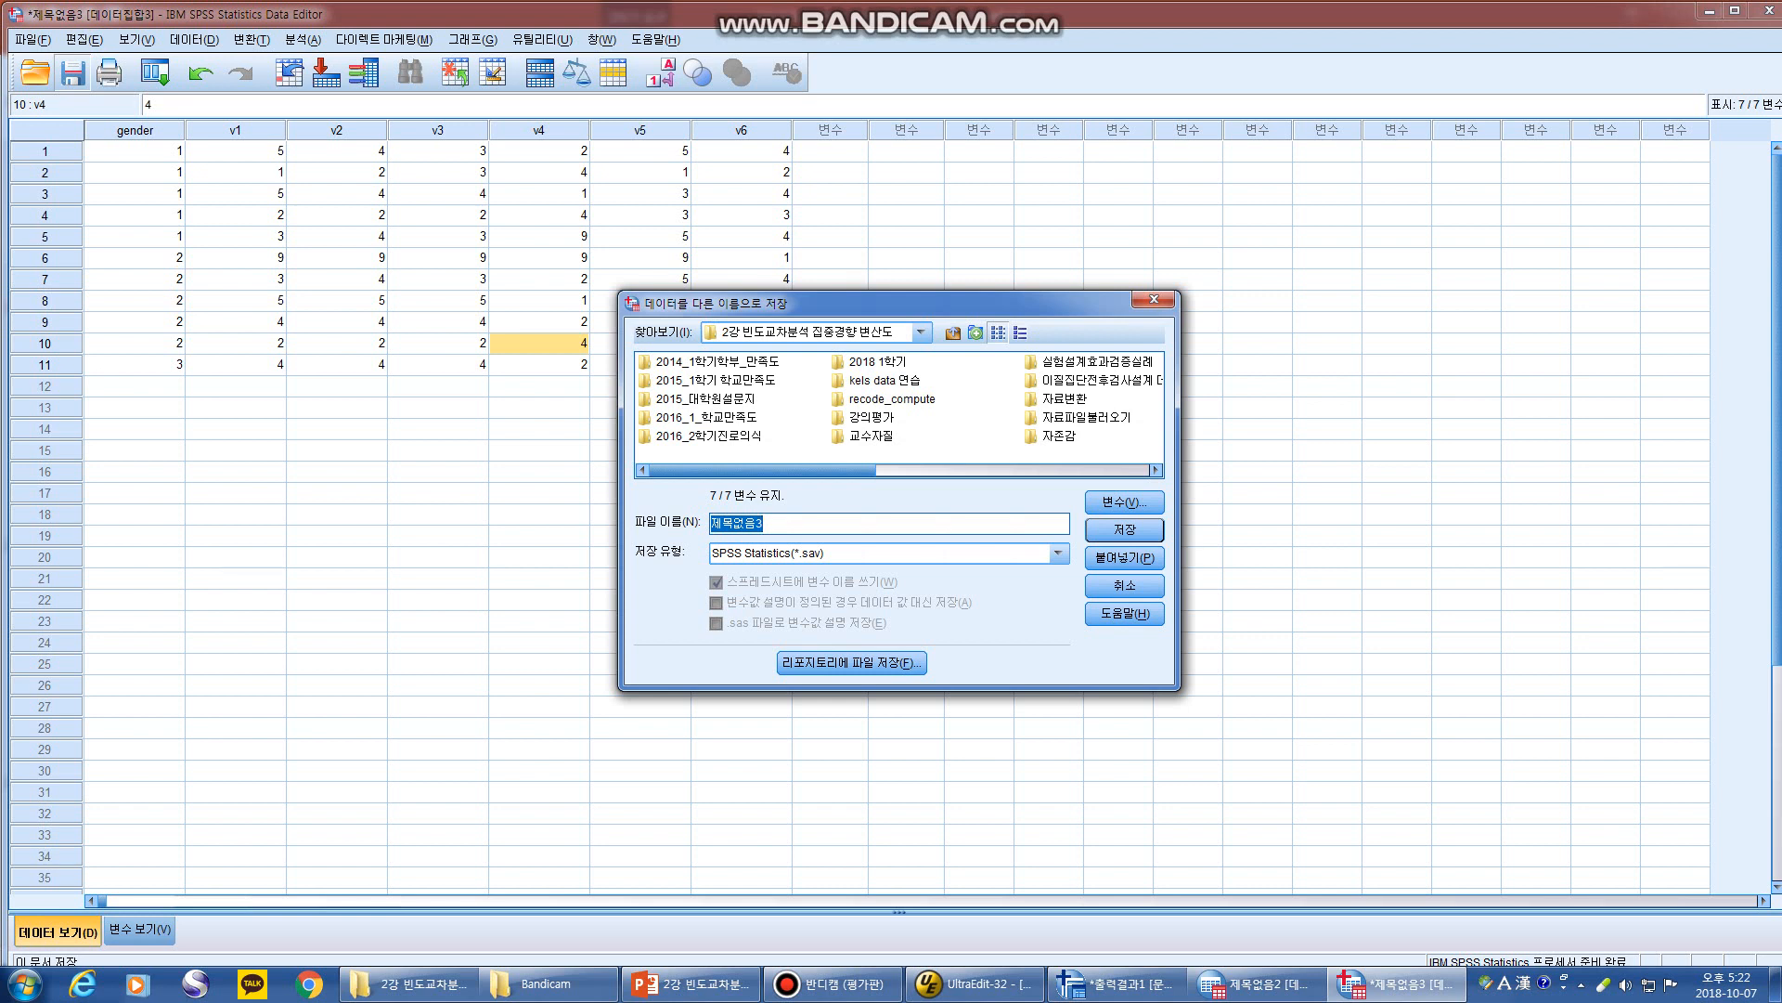
type("o")
key("Hangul")
type("연습")
key("Return")
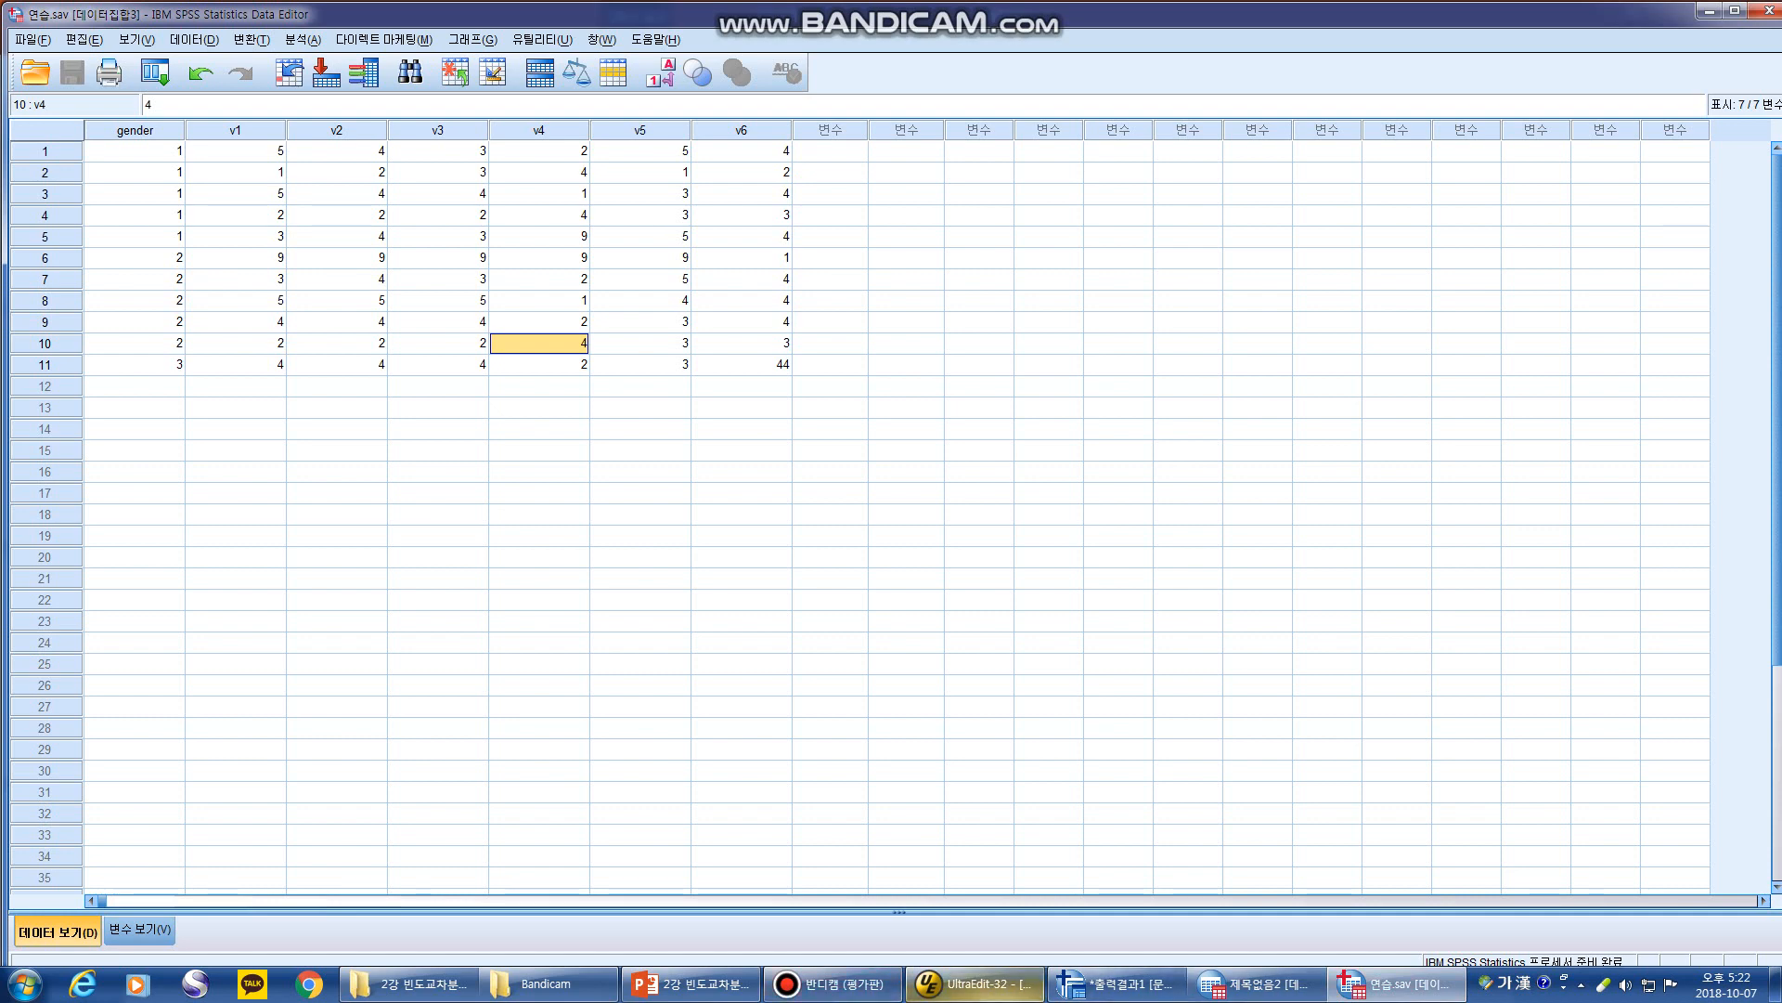
- Close UltraEdit and bring 결측_recode_compute.txt from the lecture folder into SPSS to start the text import wizard
mouse_move(408, 984)
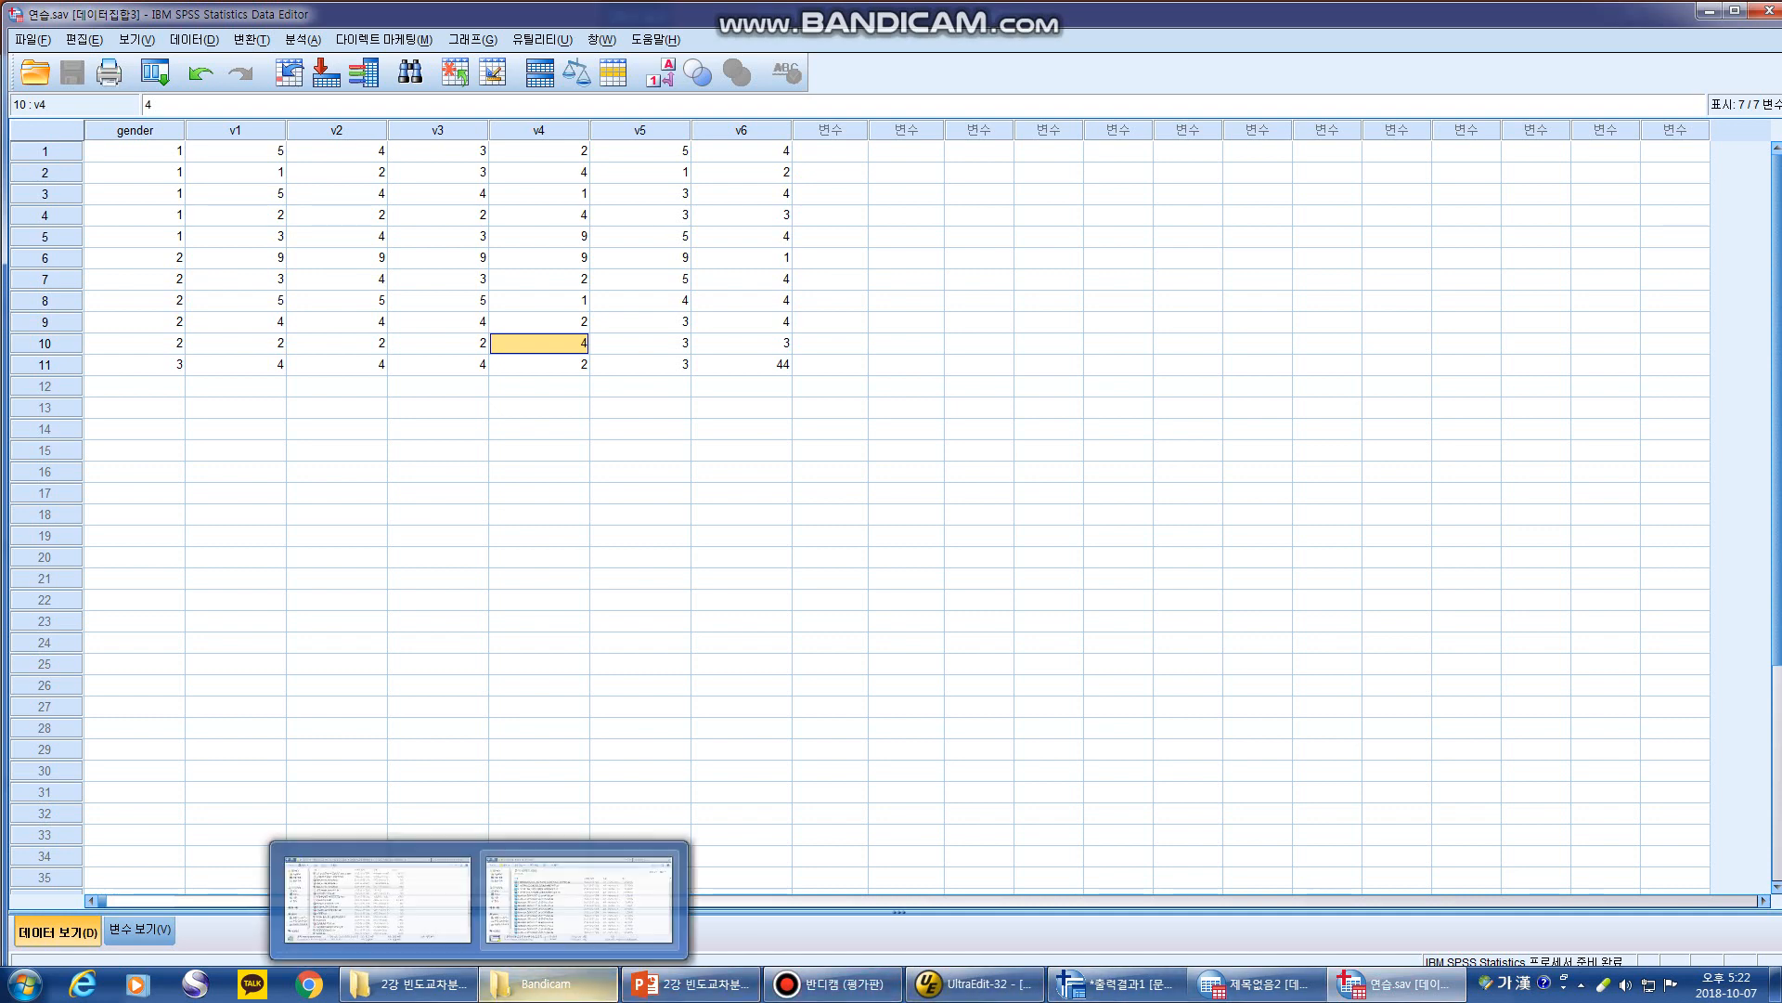
left_click(376, 896)
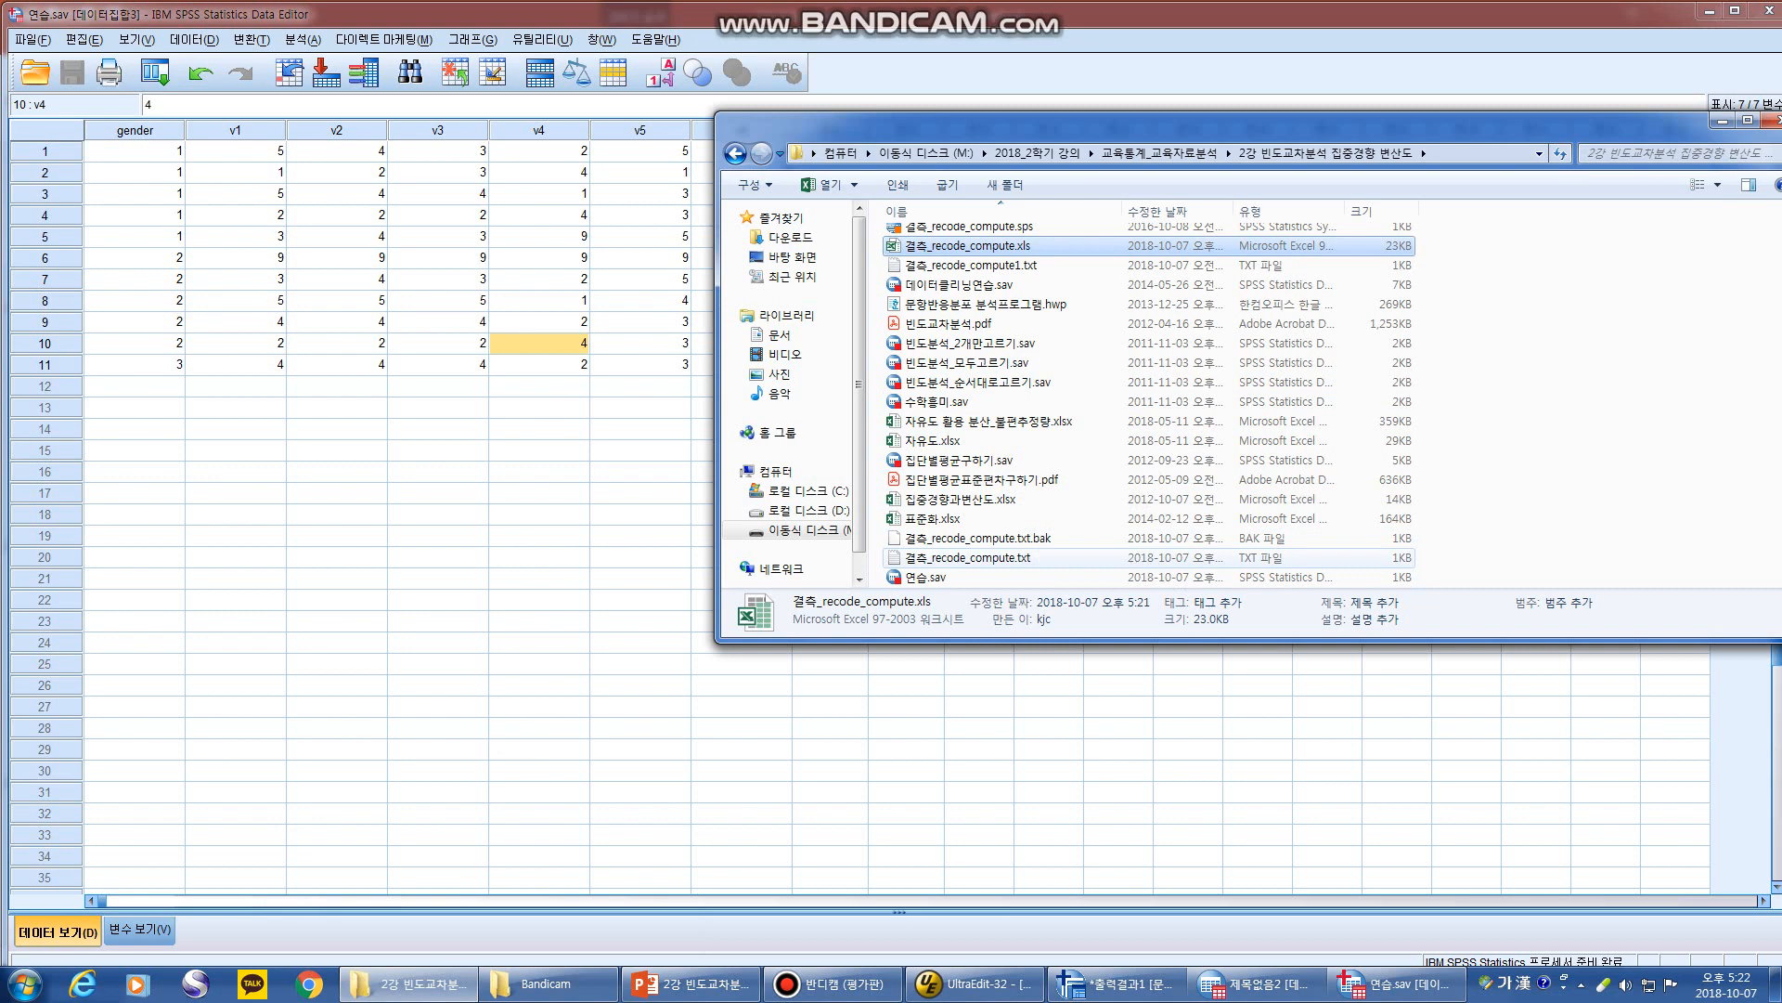
left_click(968, 558)
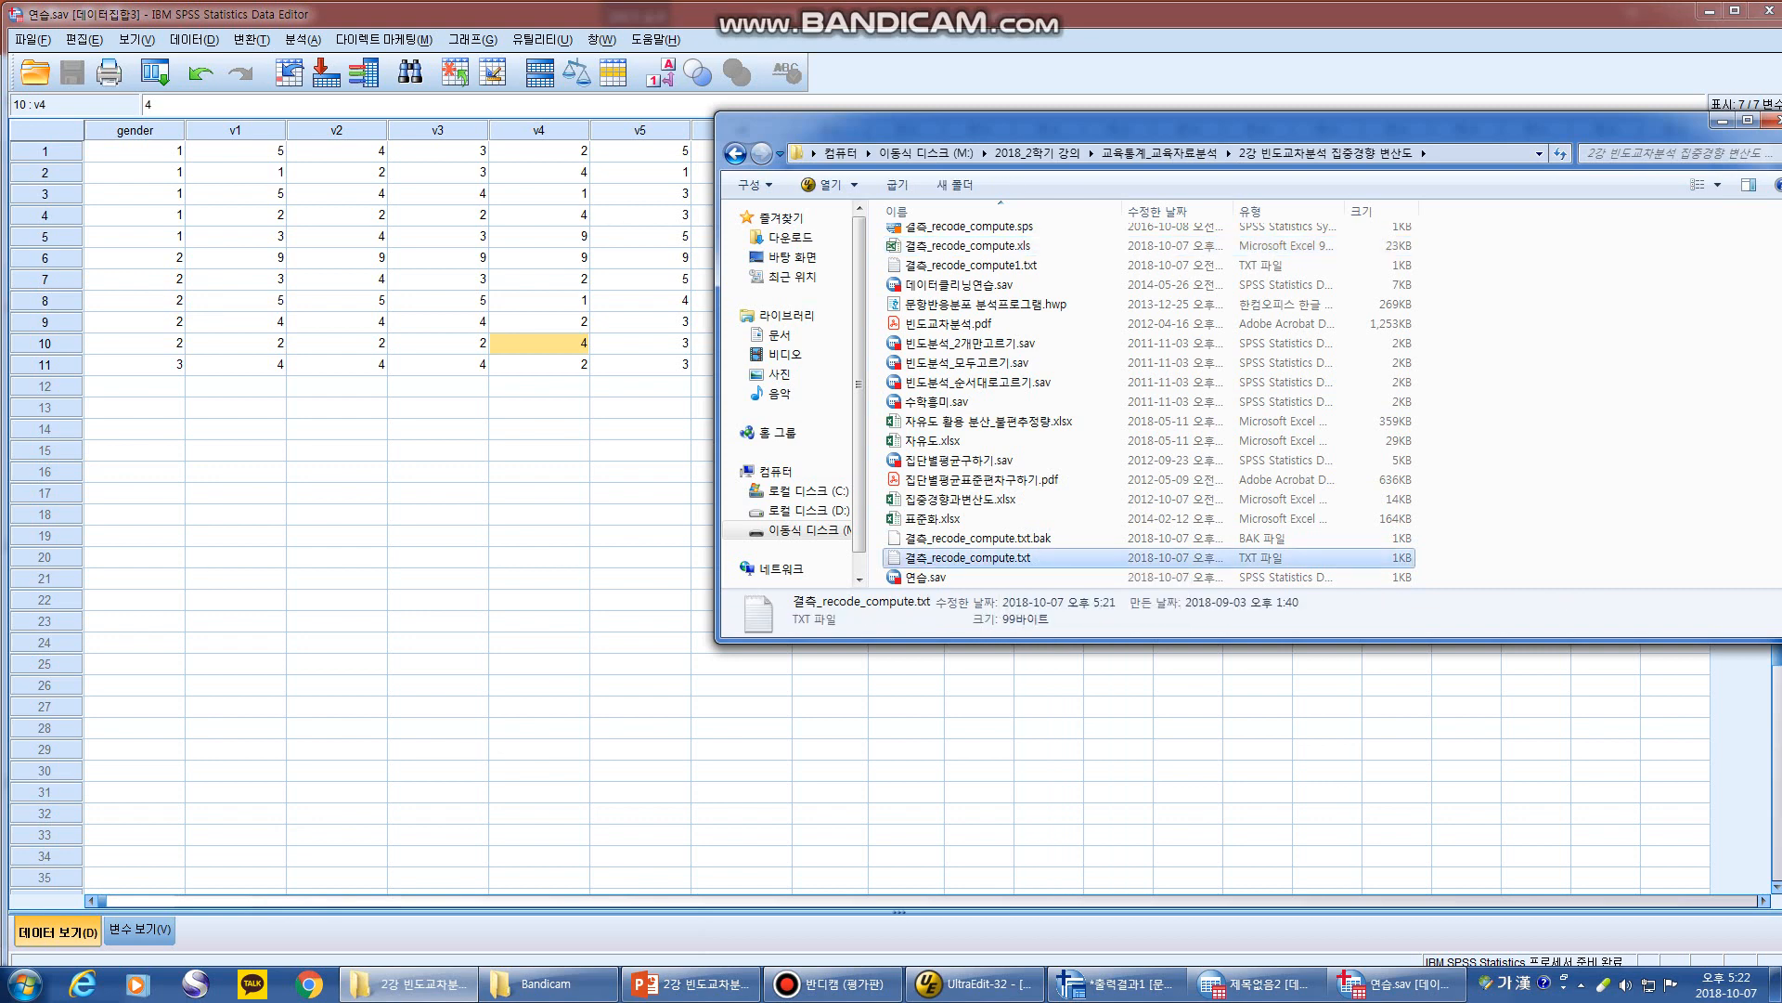
left_click(1193, 214)
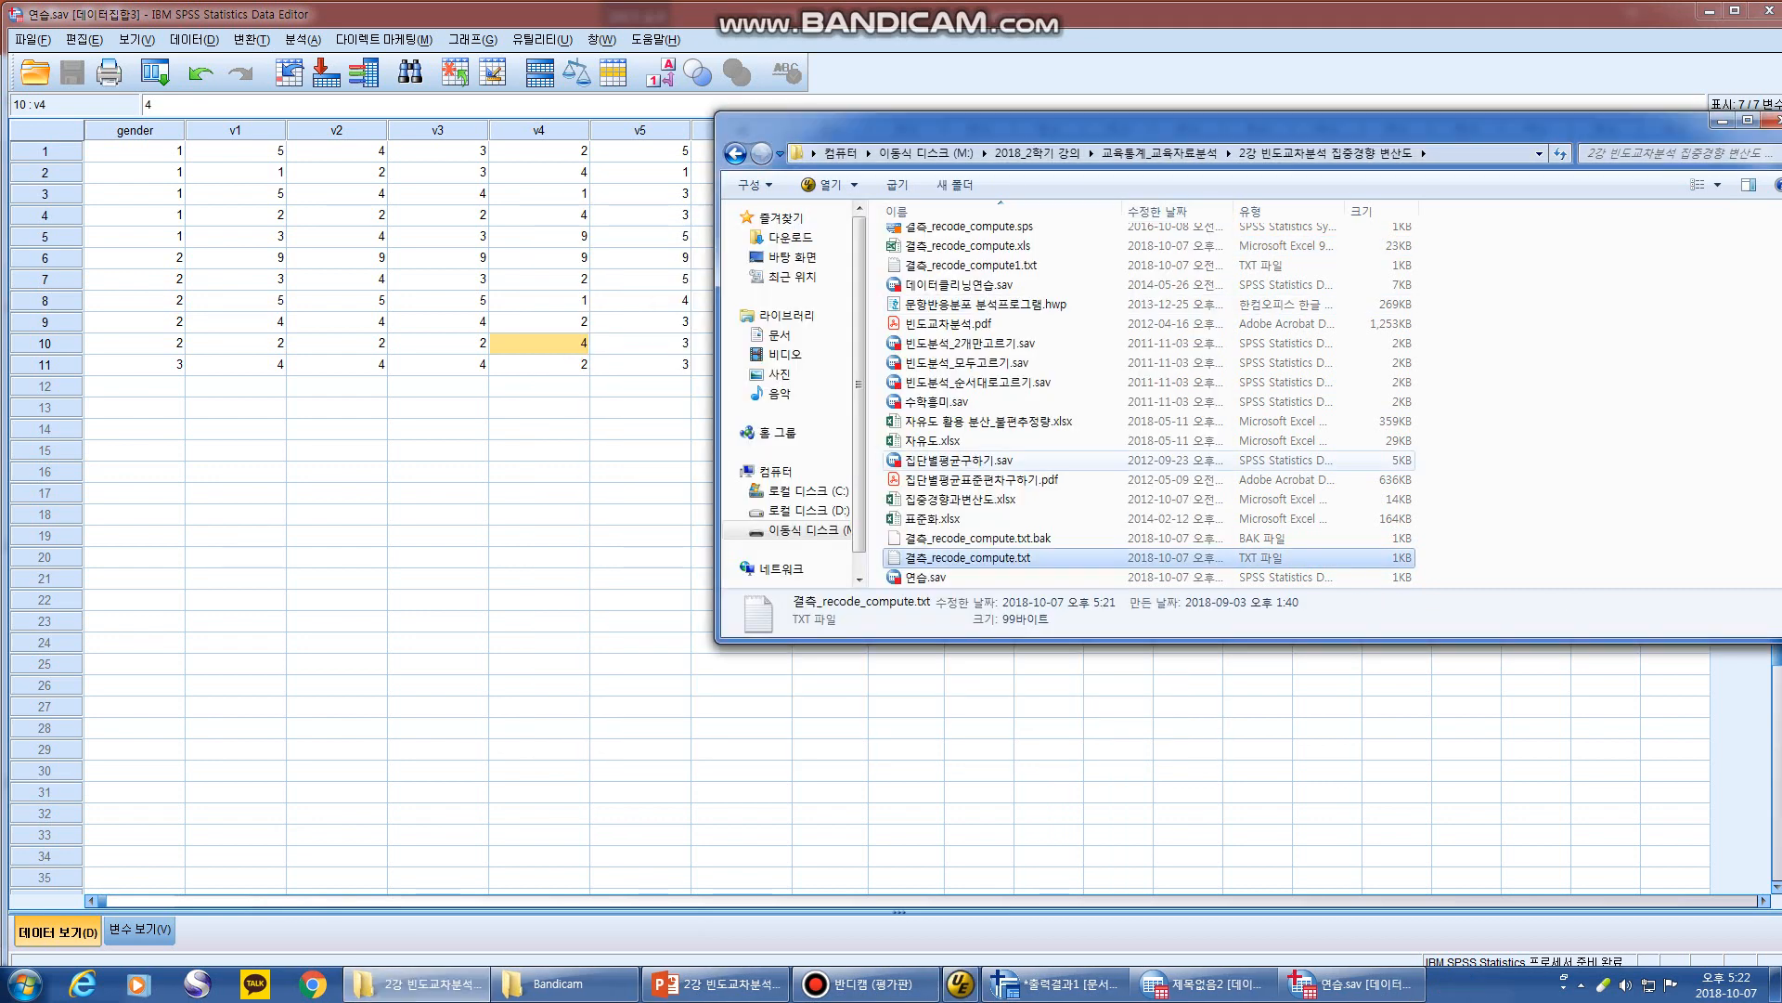
left_click_drag(939, 557, 682, 557)
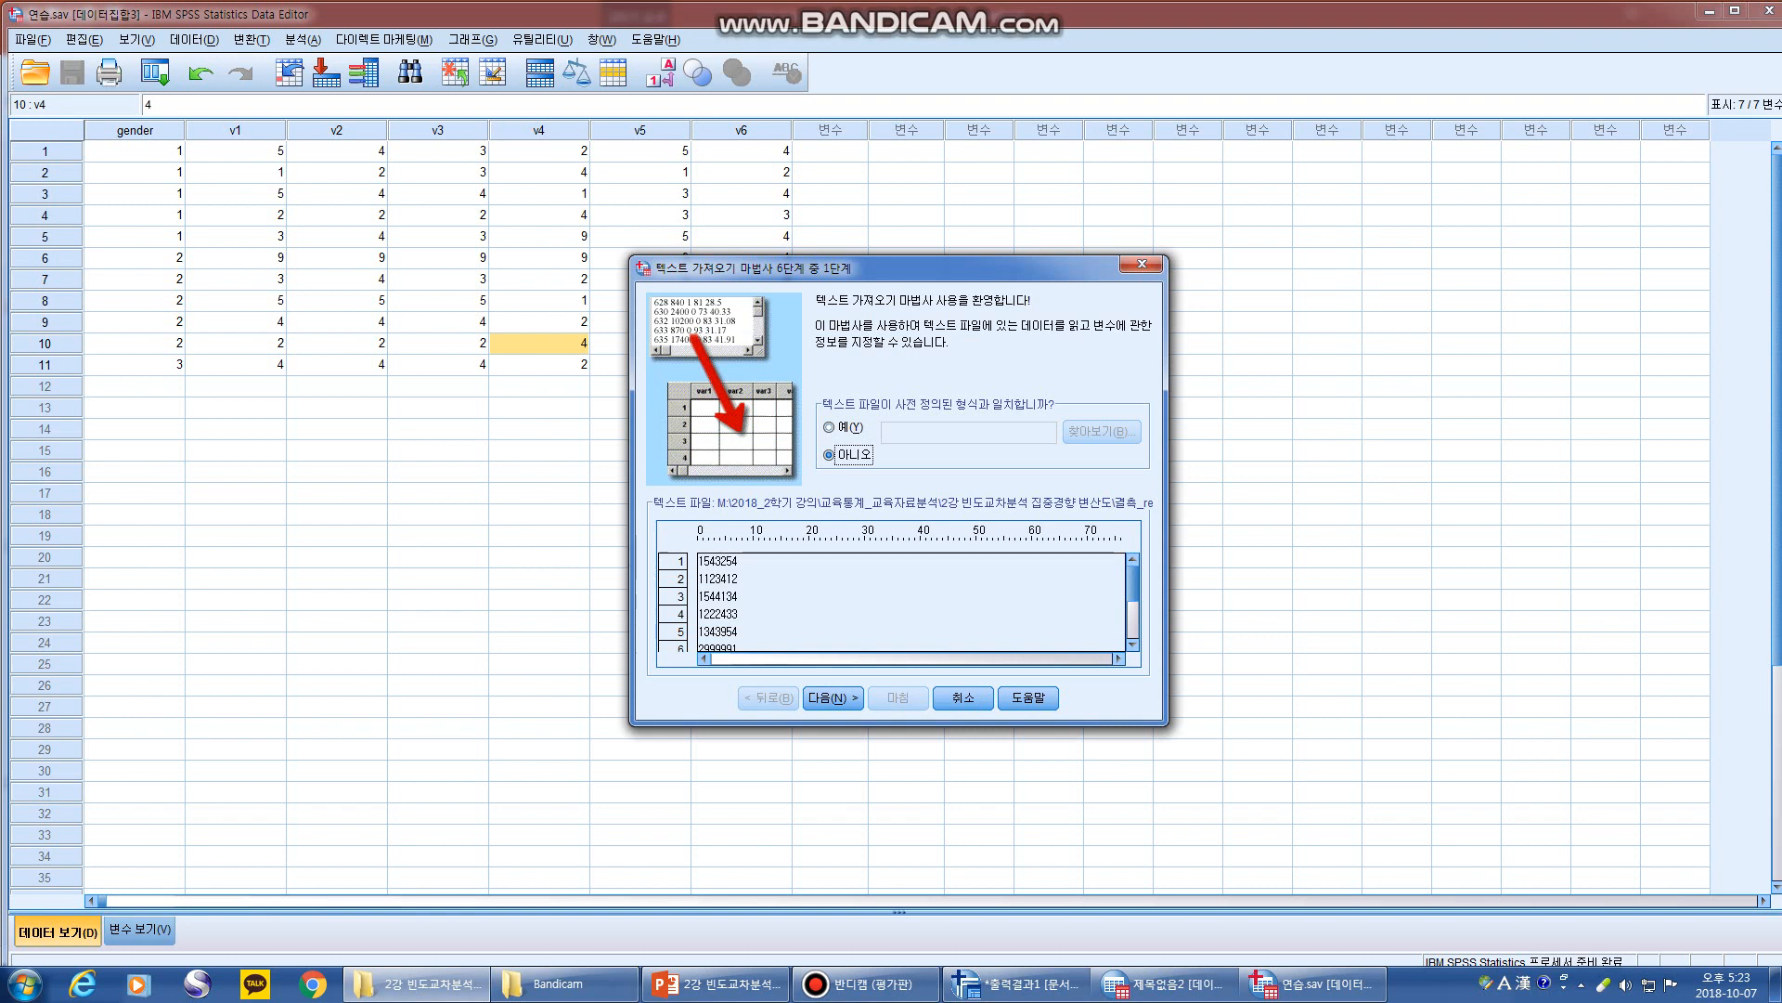
- Set the text import to fixed-width variables without a name row, reading all cases from line 1 with one line per case
left_click(834, 698)
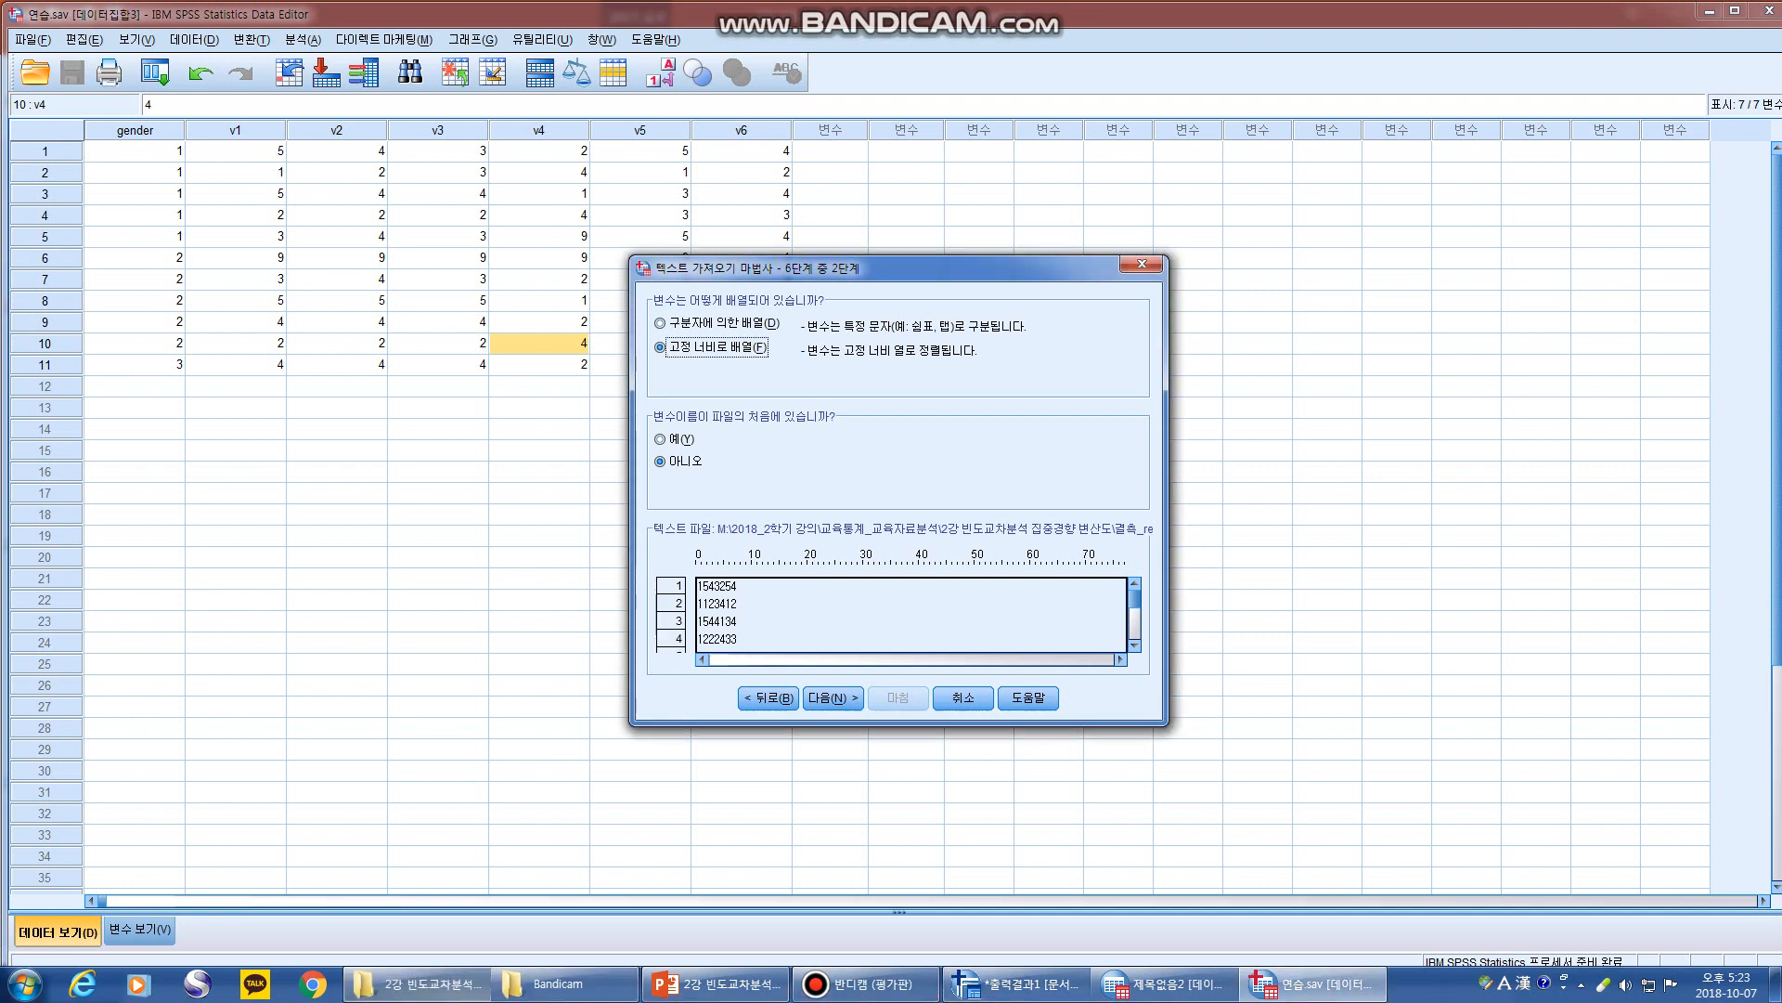
left_click_drag(929, 269, 1233, 224)
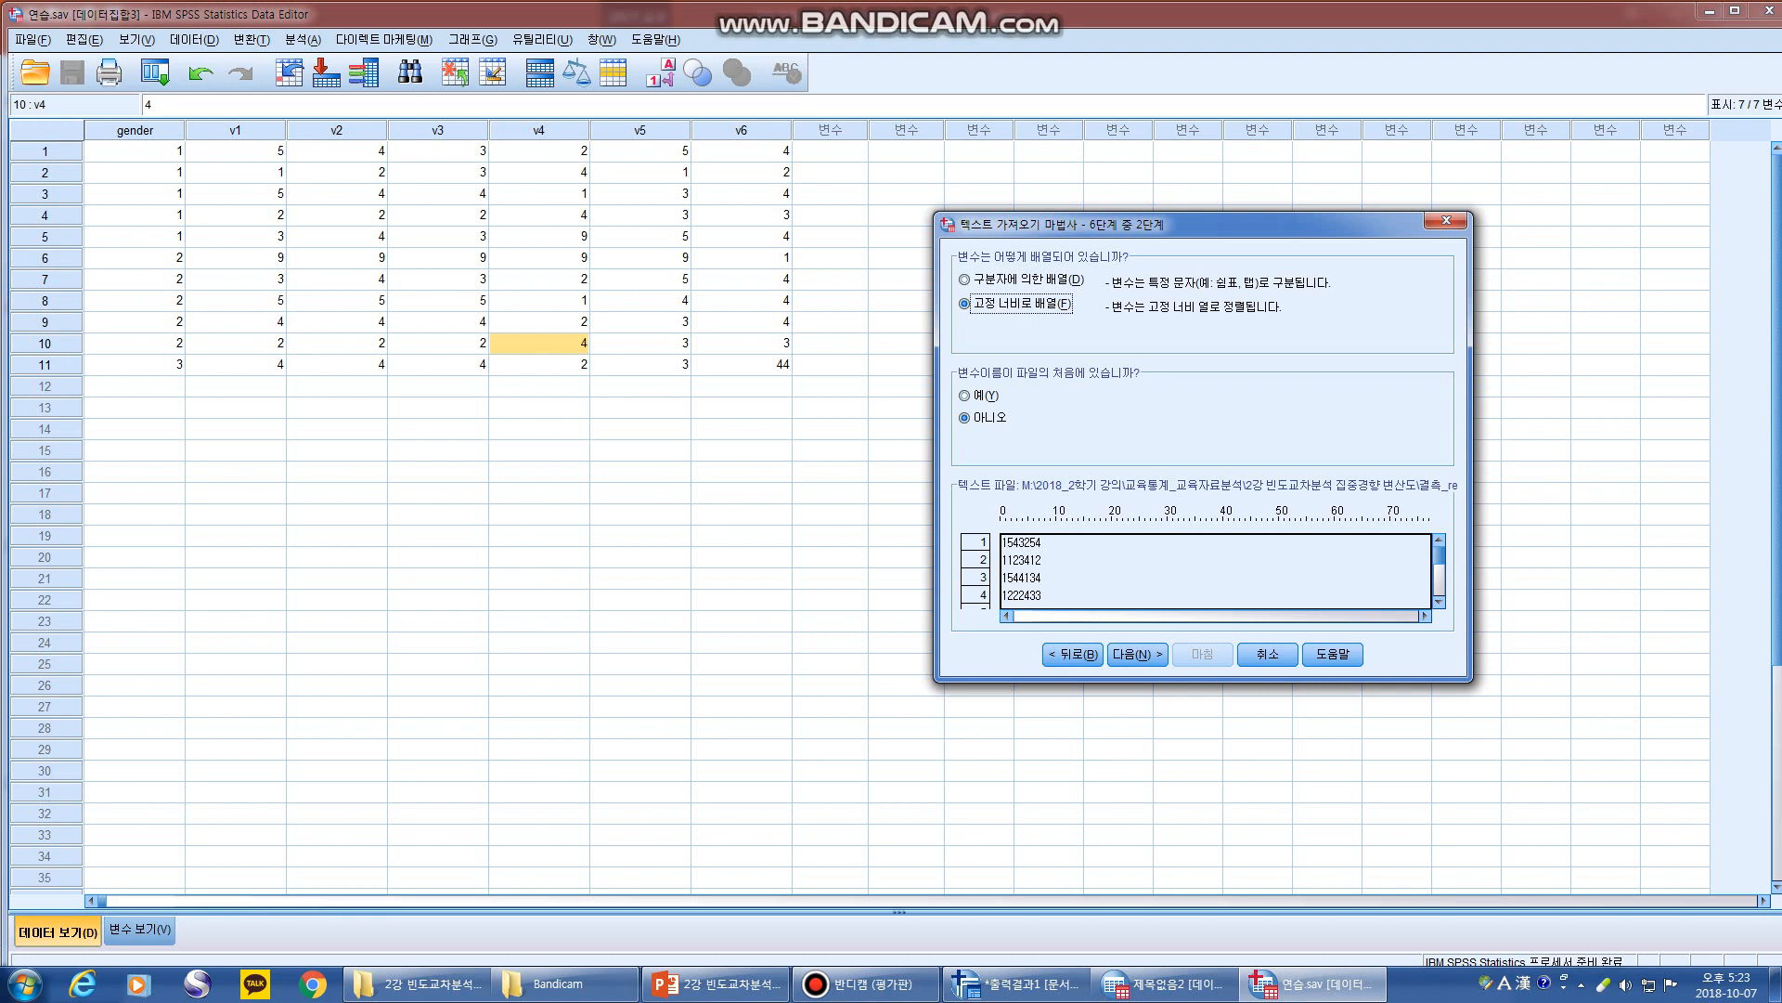
left_click(964, 279)
left_click(965, 304)
left_click(1137, 653)
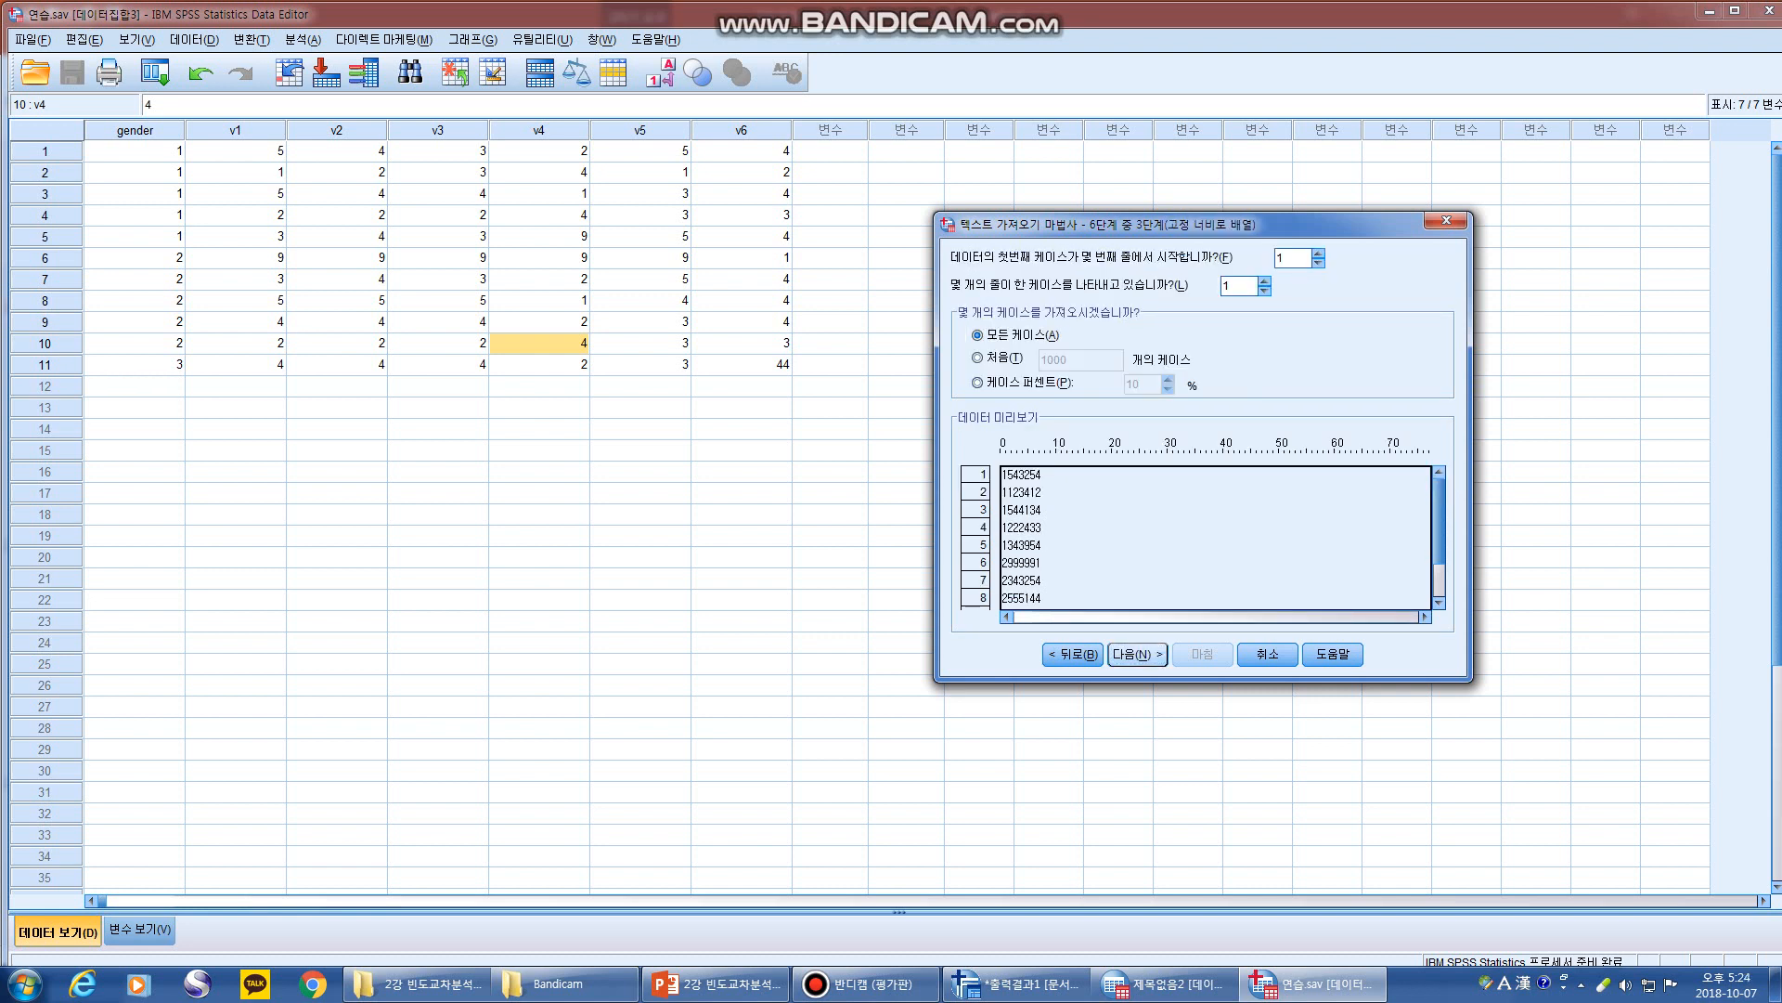
left_click(1138, 654)
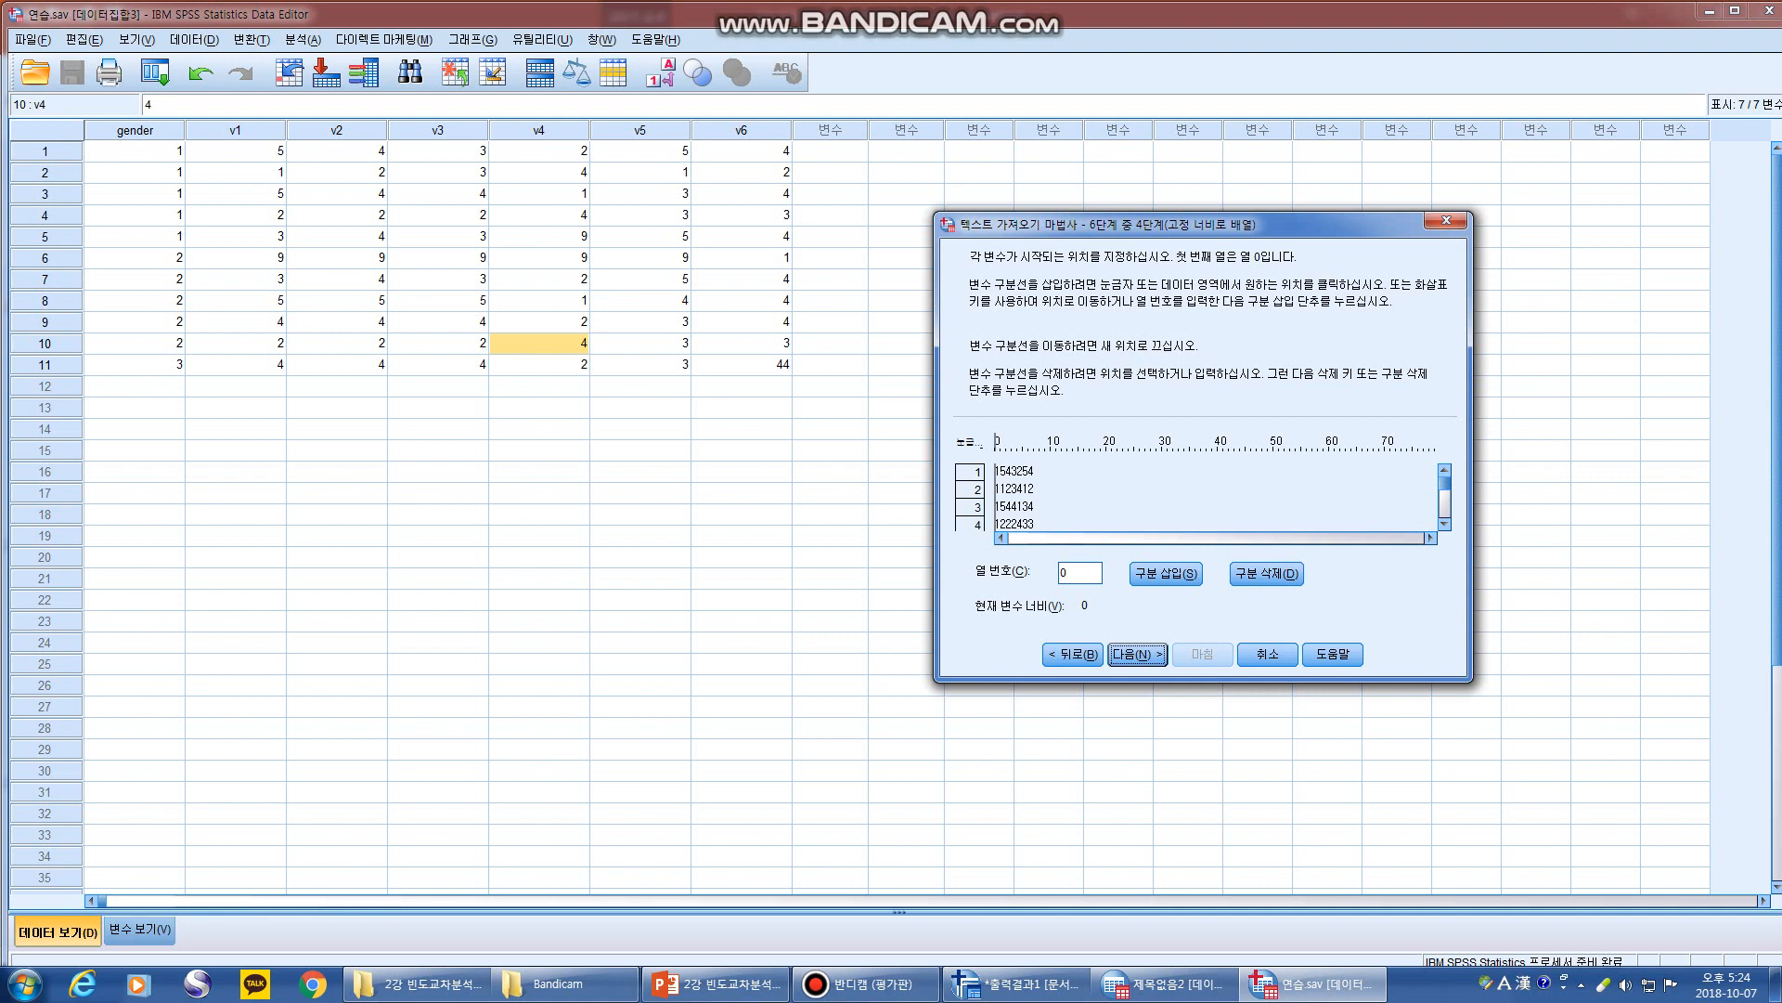
- Insert variable break lines at columns 1 through 6 so each digit becomes its own variable
left_click(1000, 478)
left_click(1005, 479)
left_click(1011, 480)
left_click(1016, 480)
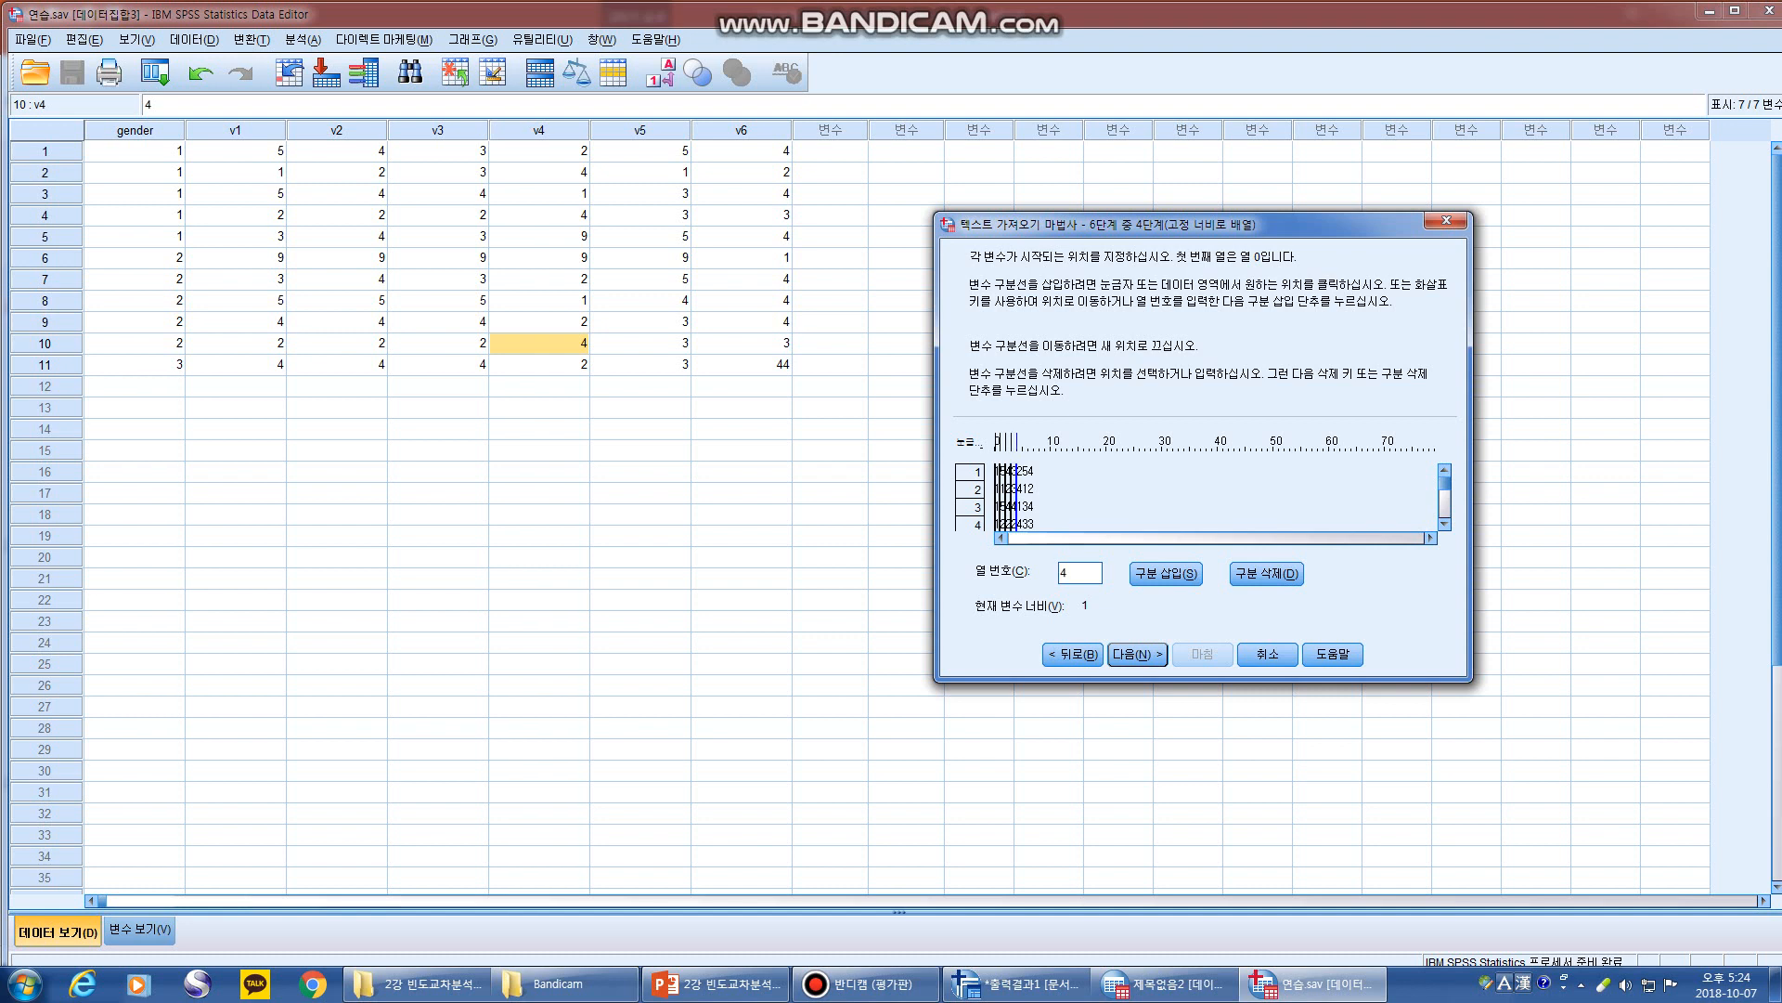
left_click(1022, 480)
left_click(1027, 480)
- Try moving and deleting the break lines around columns 5 and 6, and put them back in place
left_click_drag(1027, 480, 1024, 480)
left_click(1027, 489)
left_click(1022, 493)
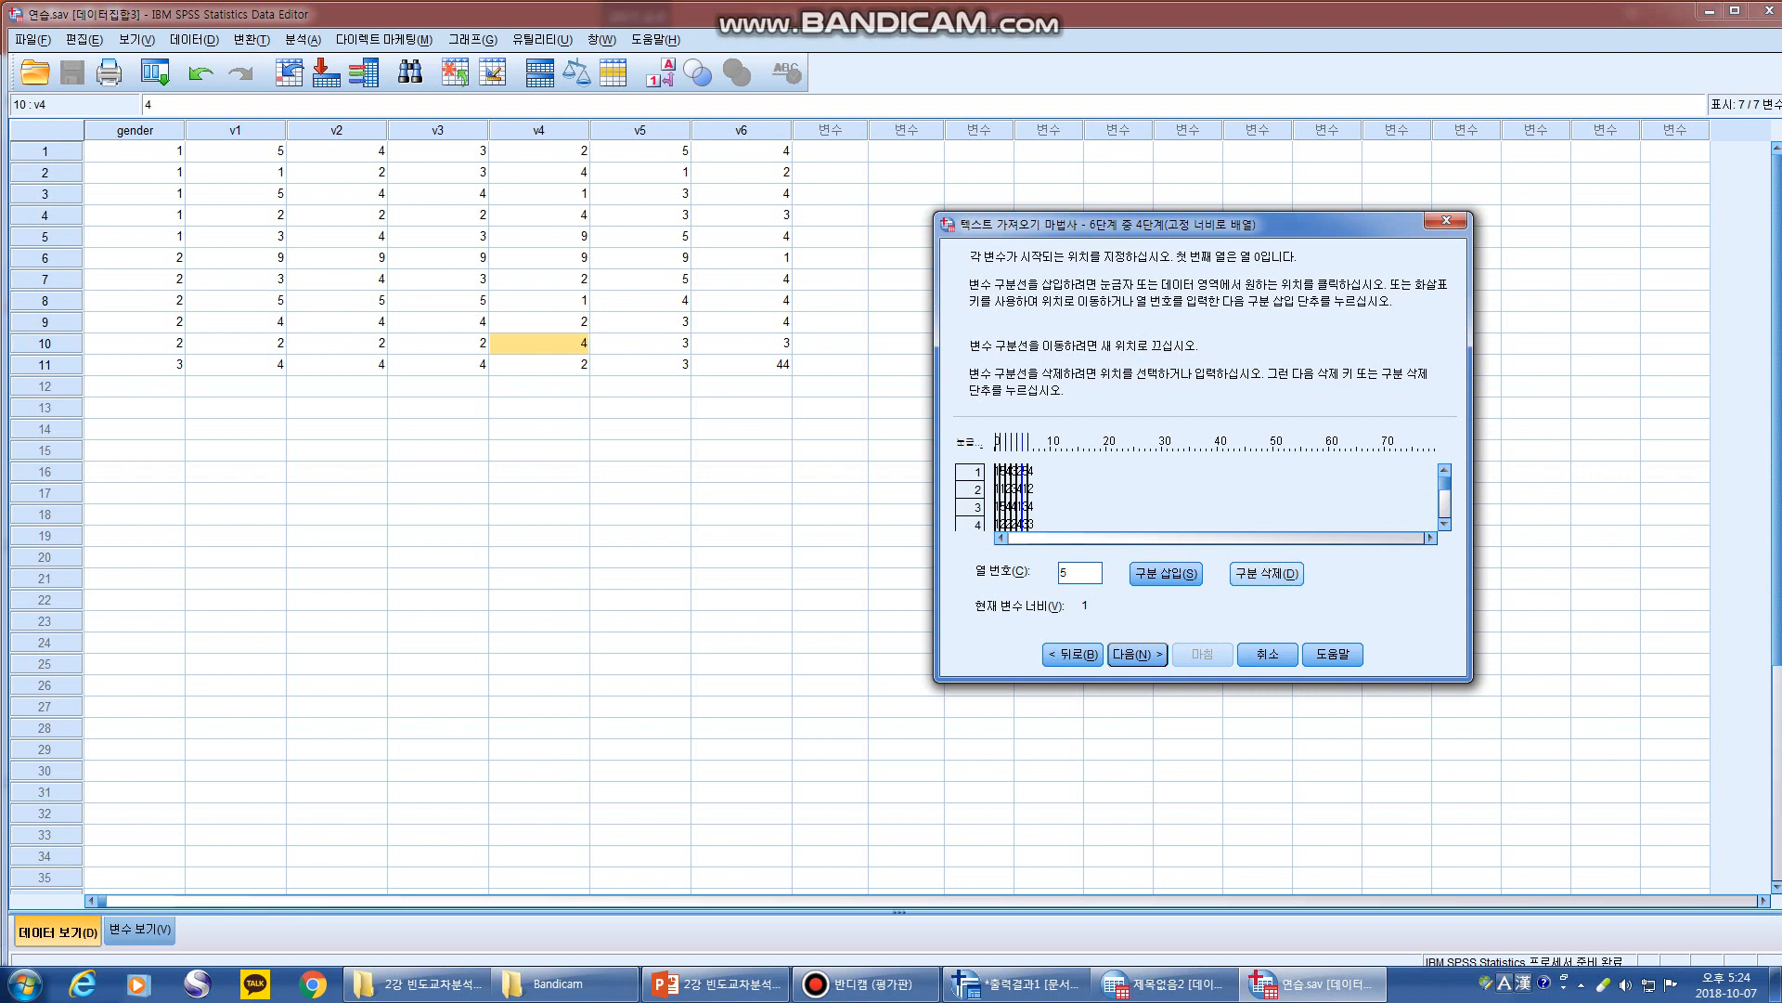
left_click(1266, 573)
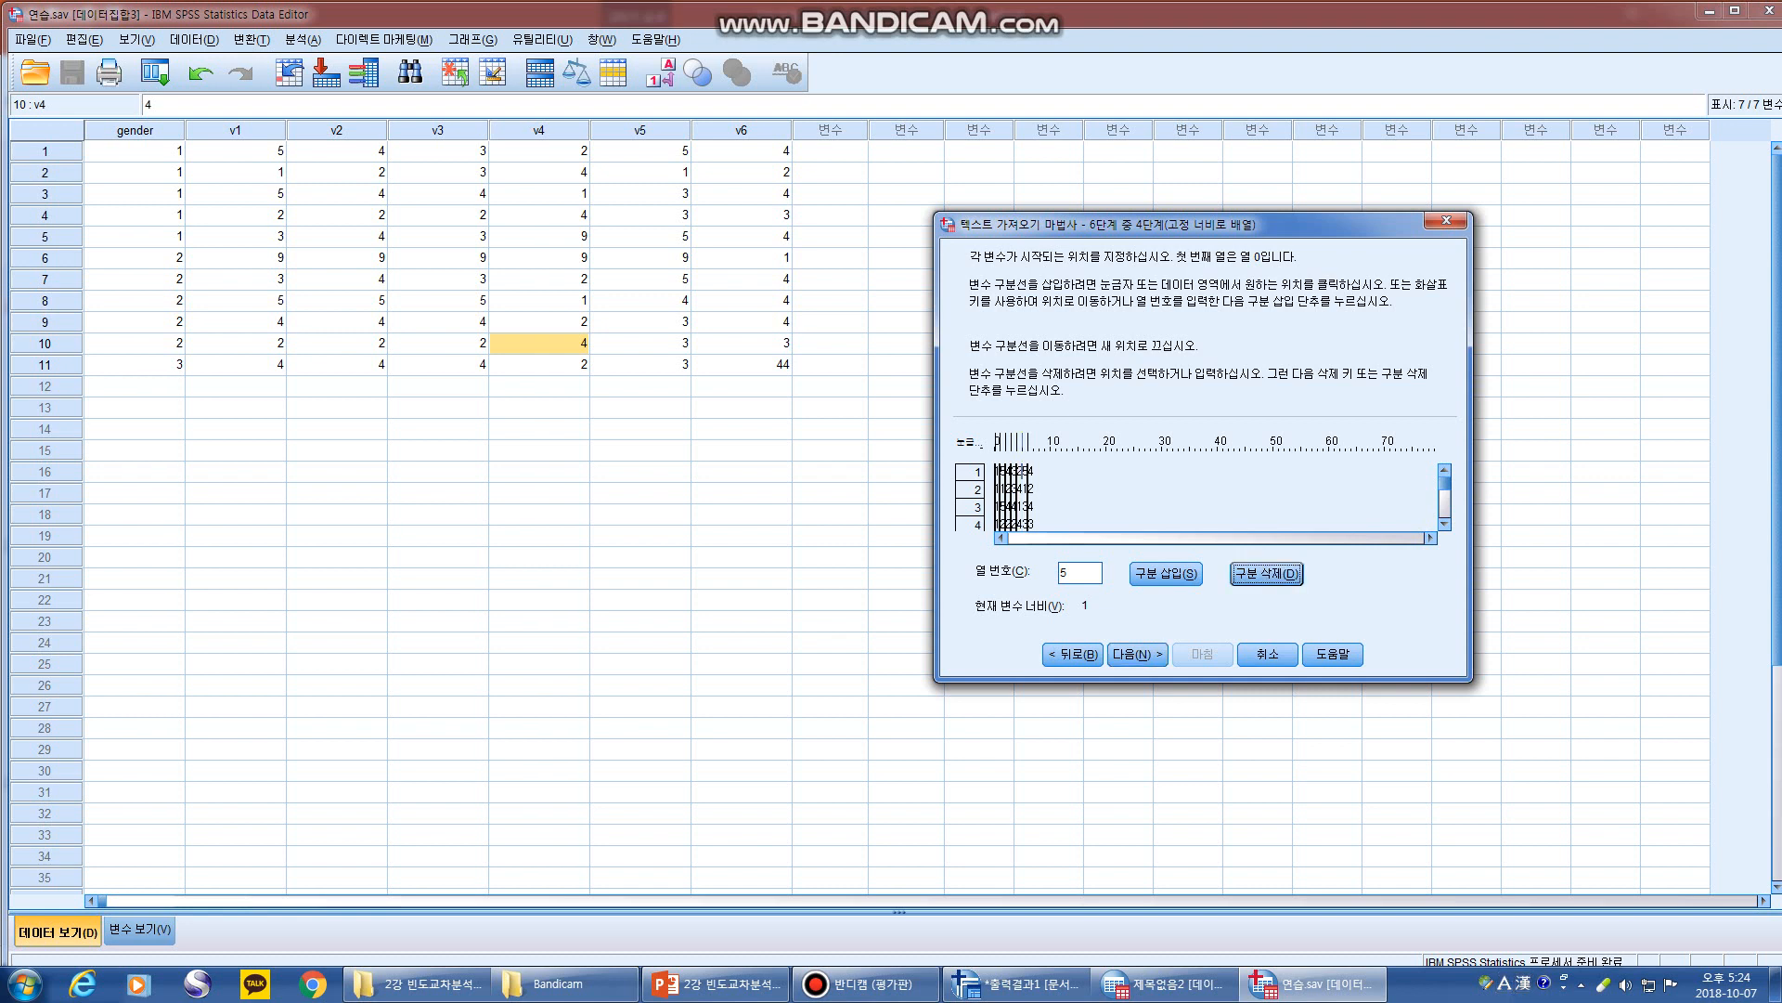
left_click(1022, 496)
- Keep the default variable names and numeric format and finish the text import
left_click(1137, 653)
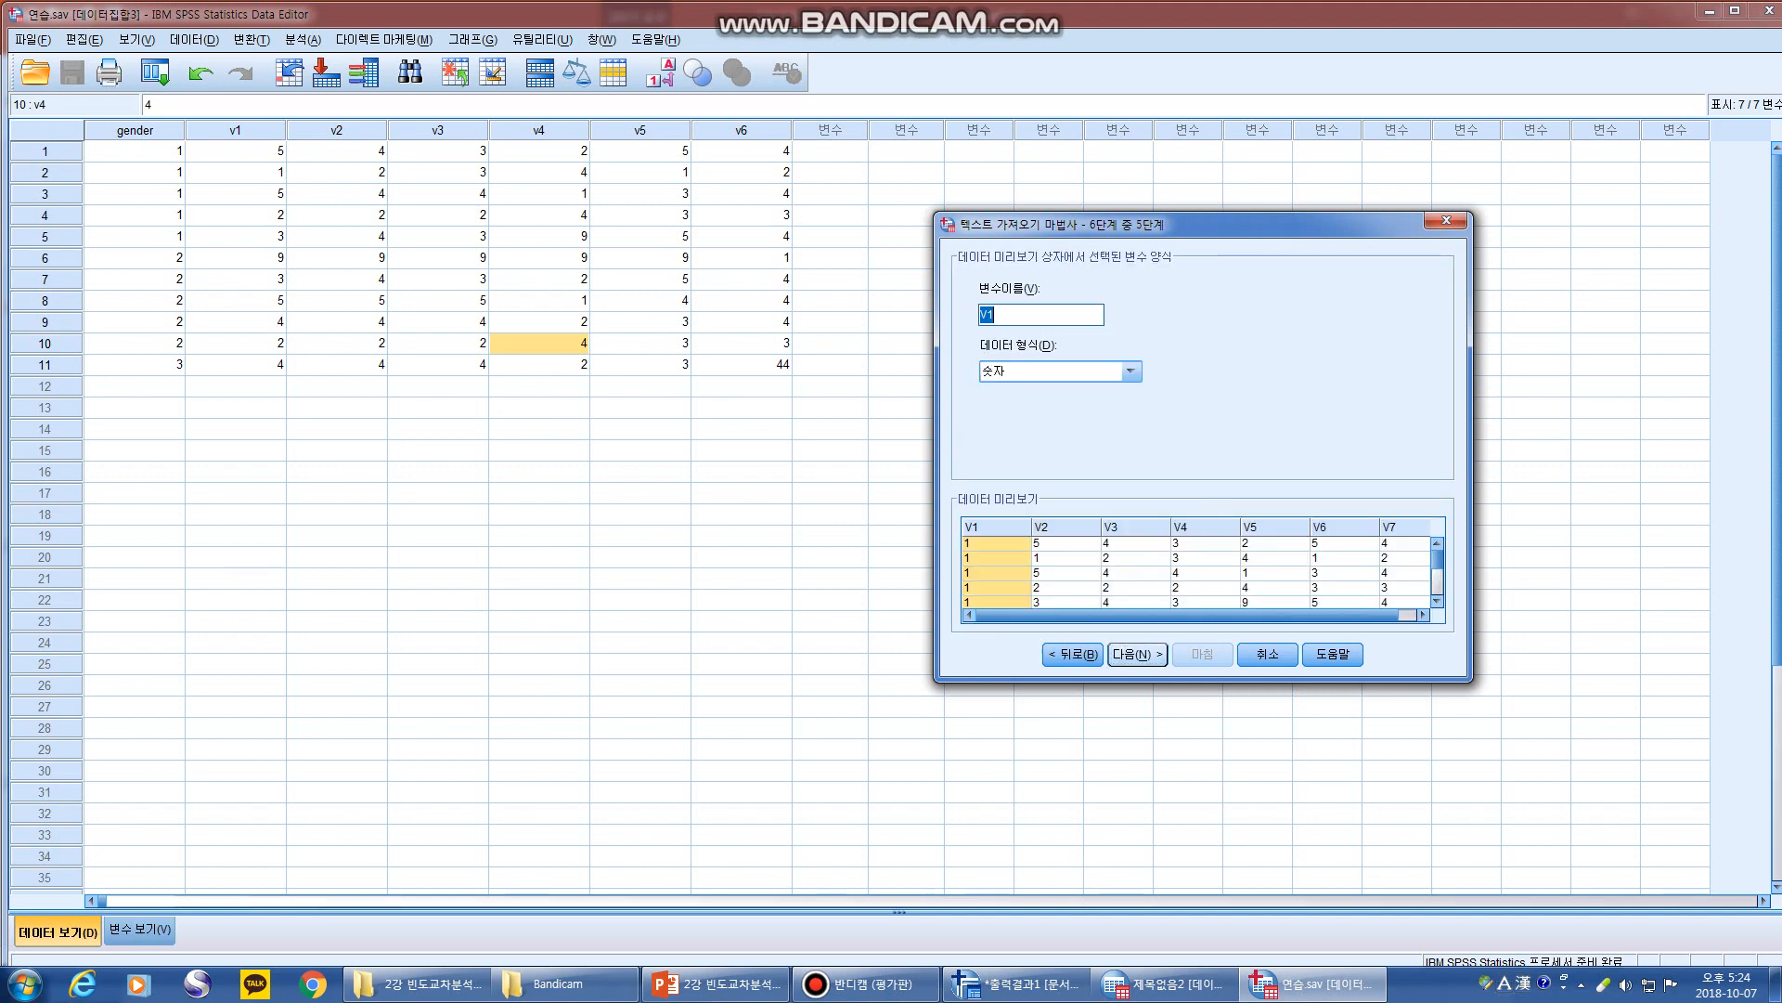
left_click(1137, 654)
left_click(1202, 654)
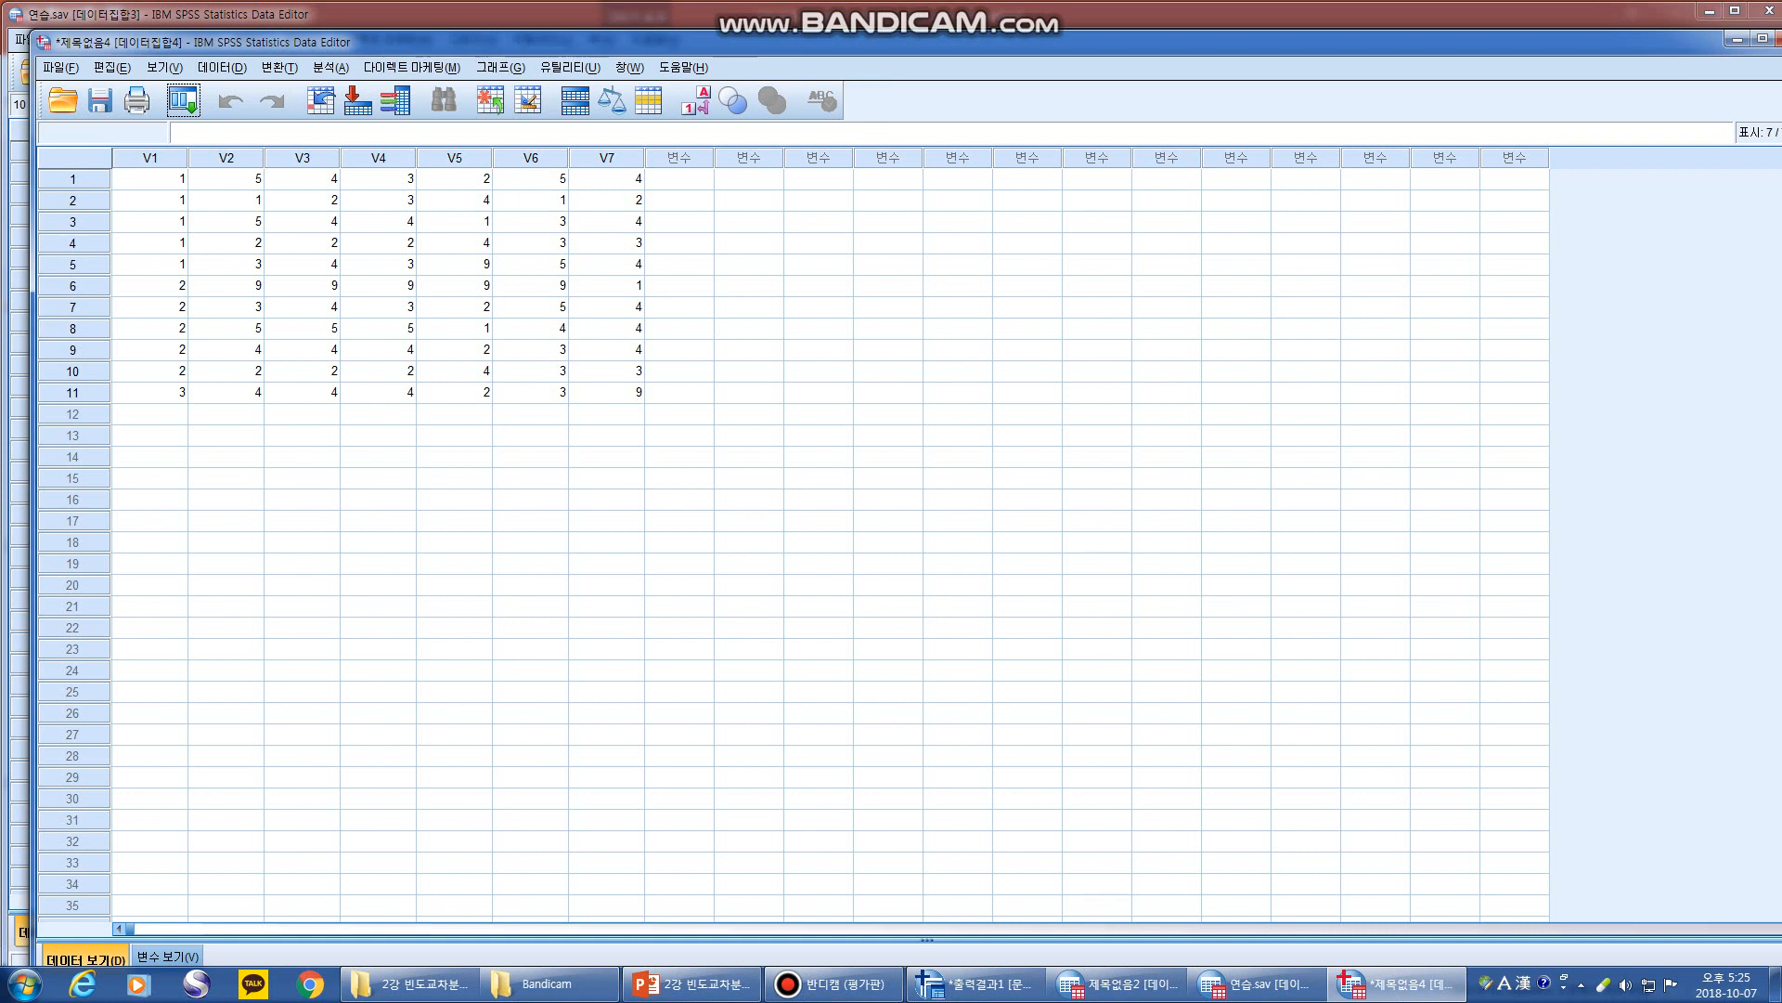
- Rename the seven variables of the text-imported dataset to gender, v1, v2, v3, v4, v5 and v6
left_click(167, 956)
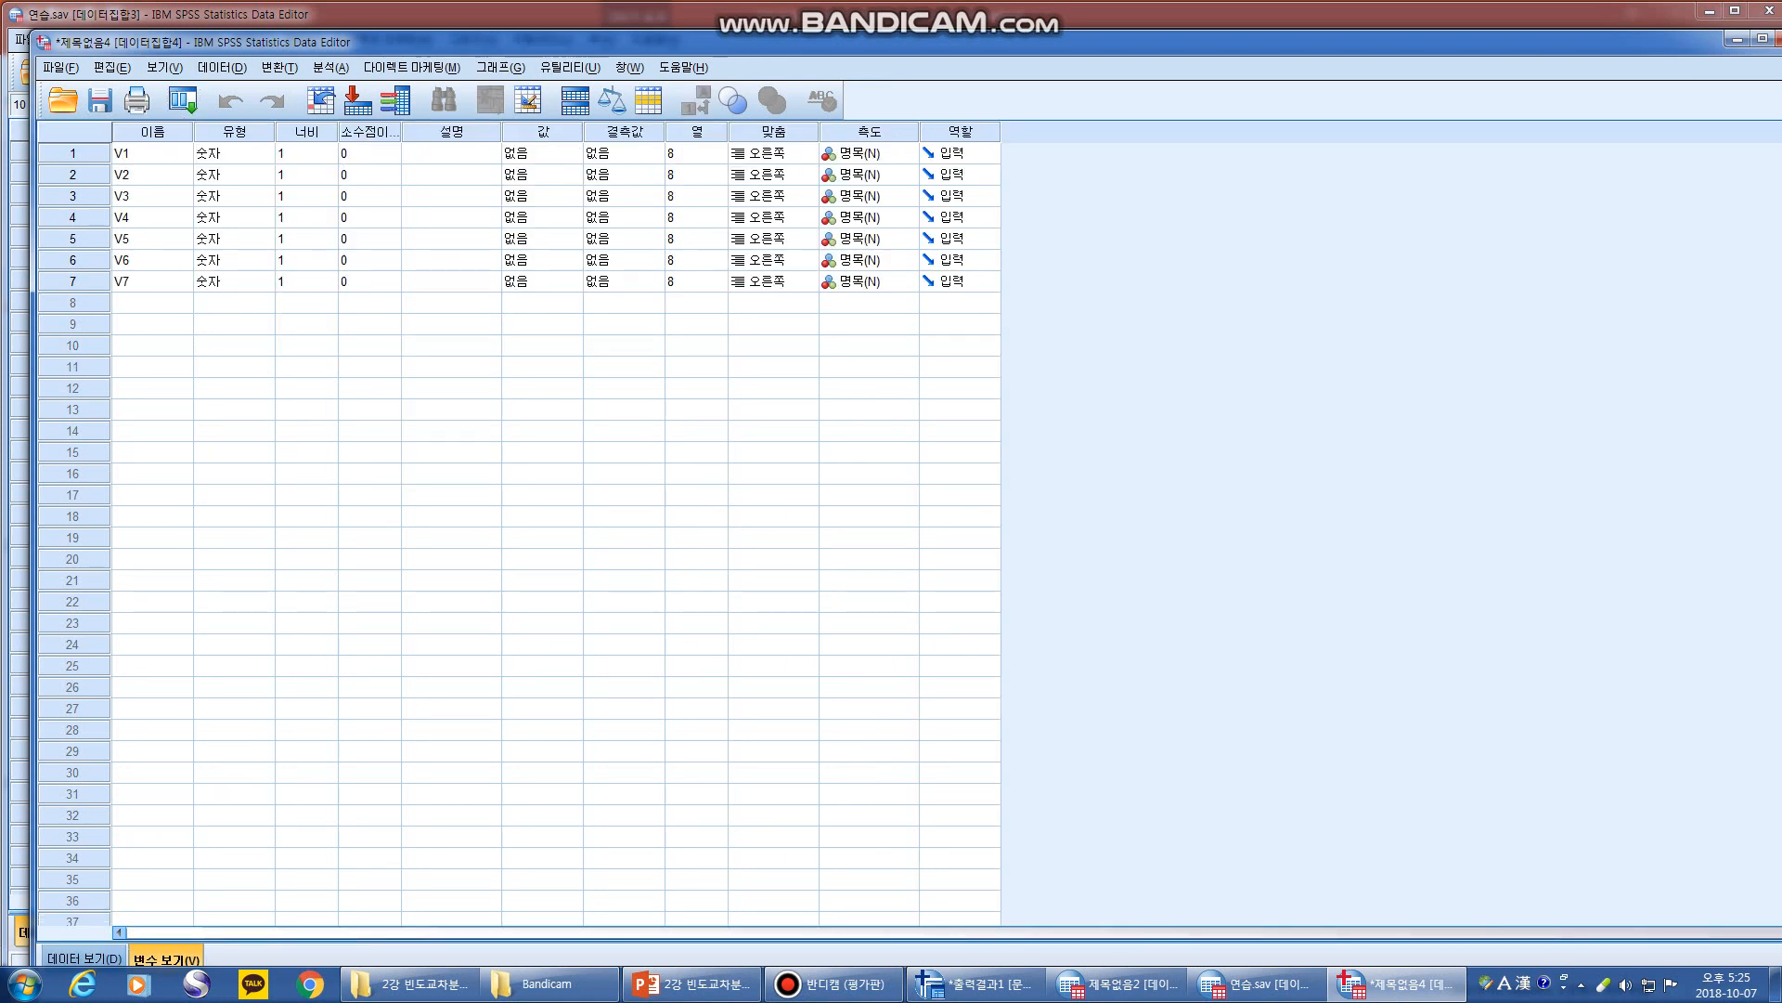
left_click(152, 153)
type("gender")
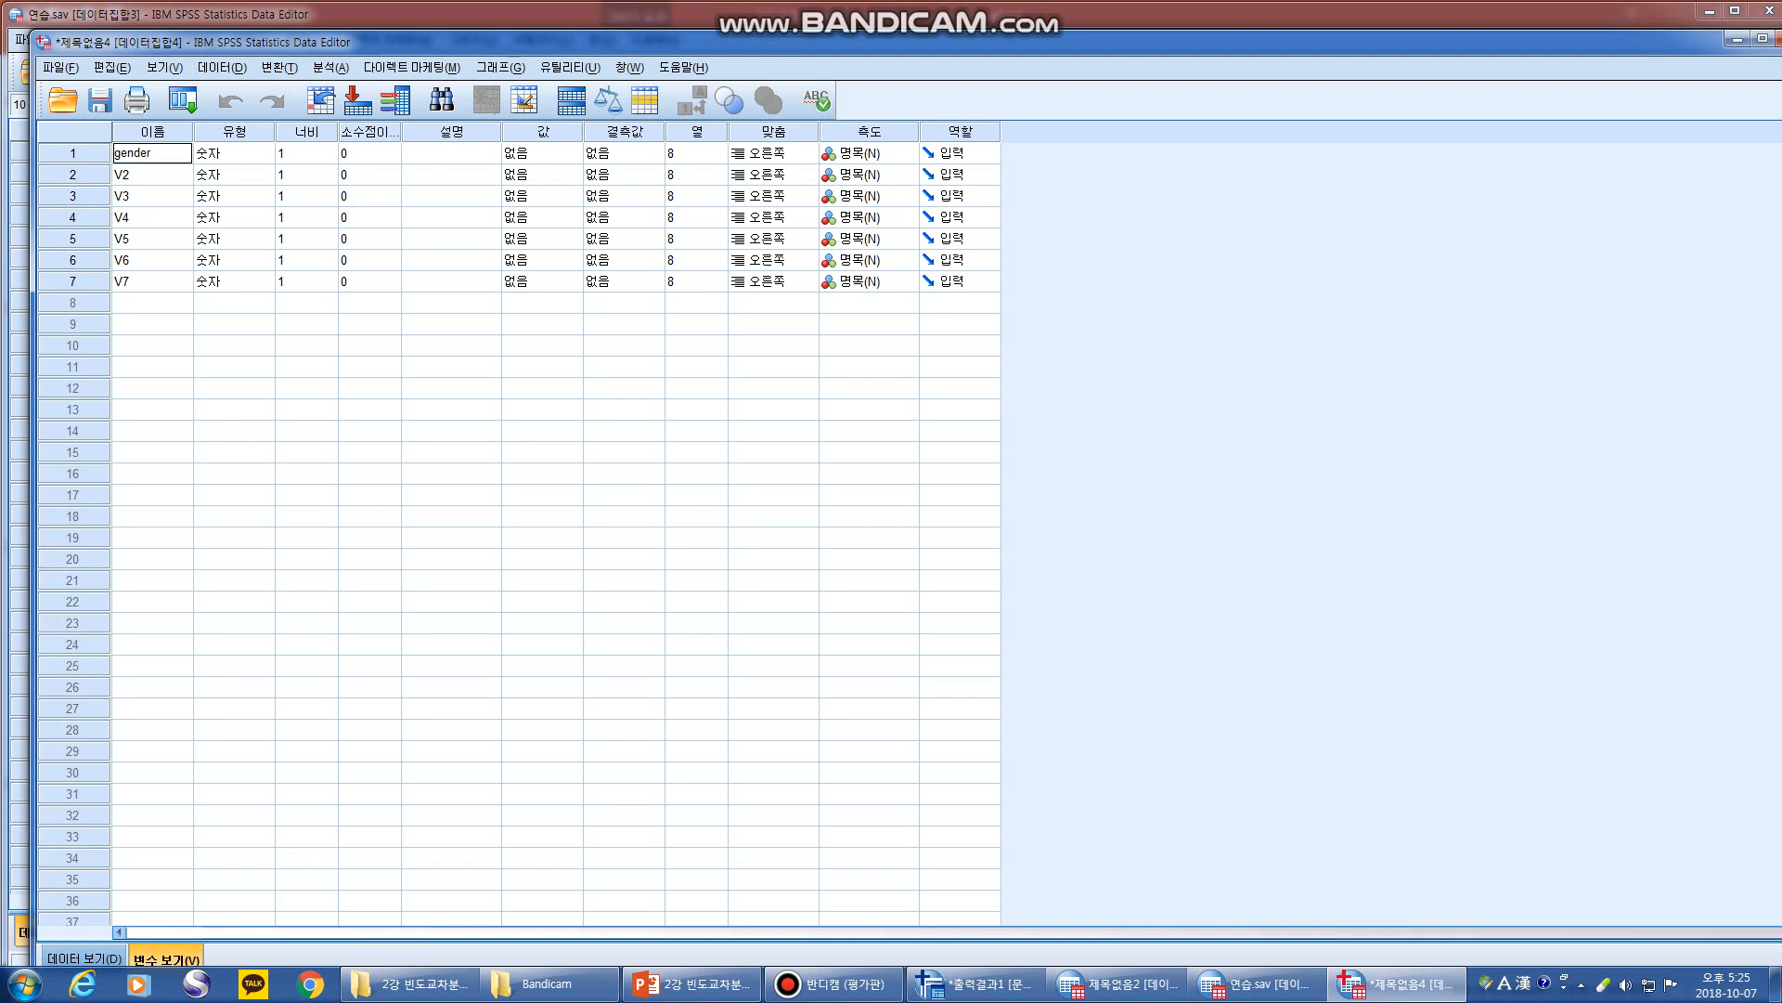
key("Return")
type("v")
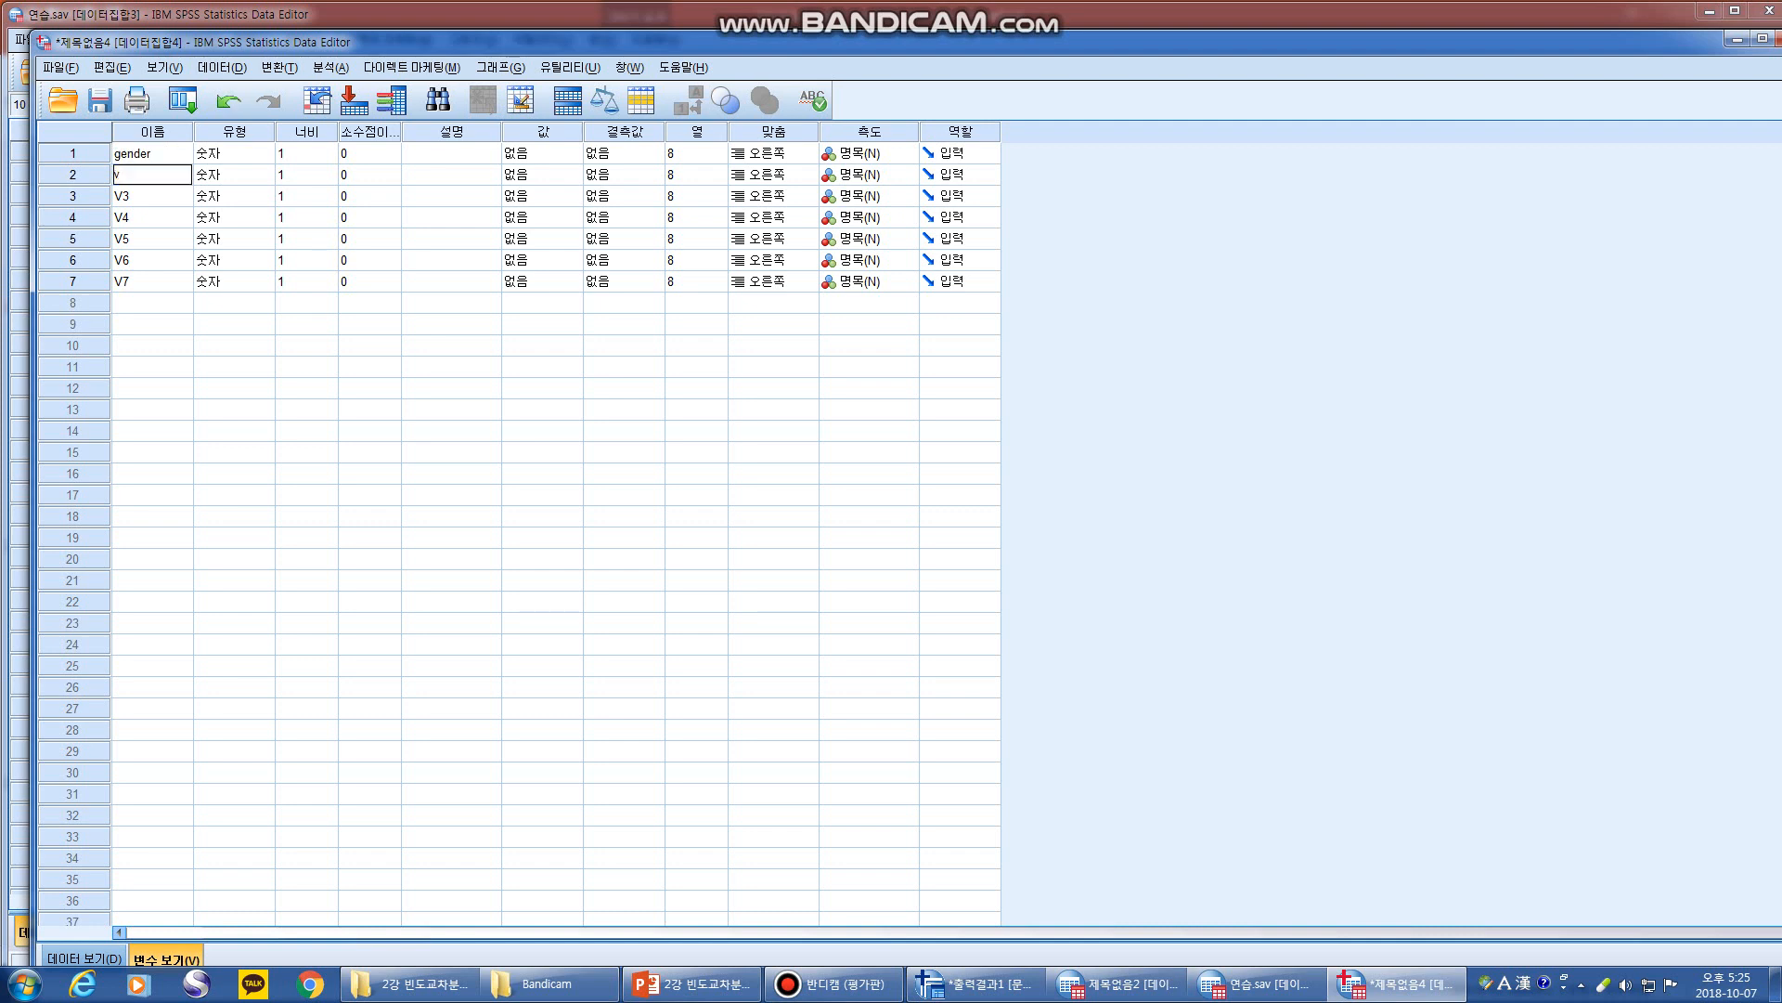
type("1")
key("Return")
type("v2")
key("Return")
type("v3")
key("Return")
type("v4")
key("Return")
type("v")
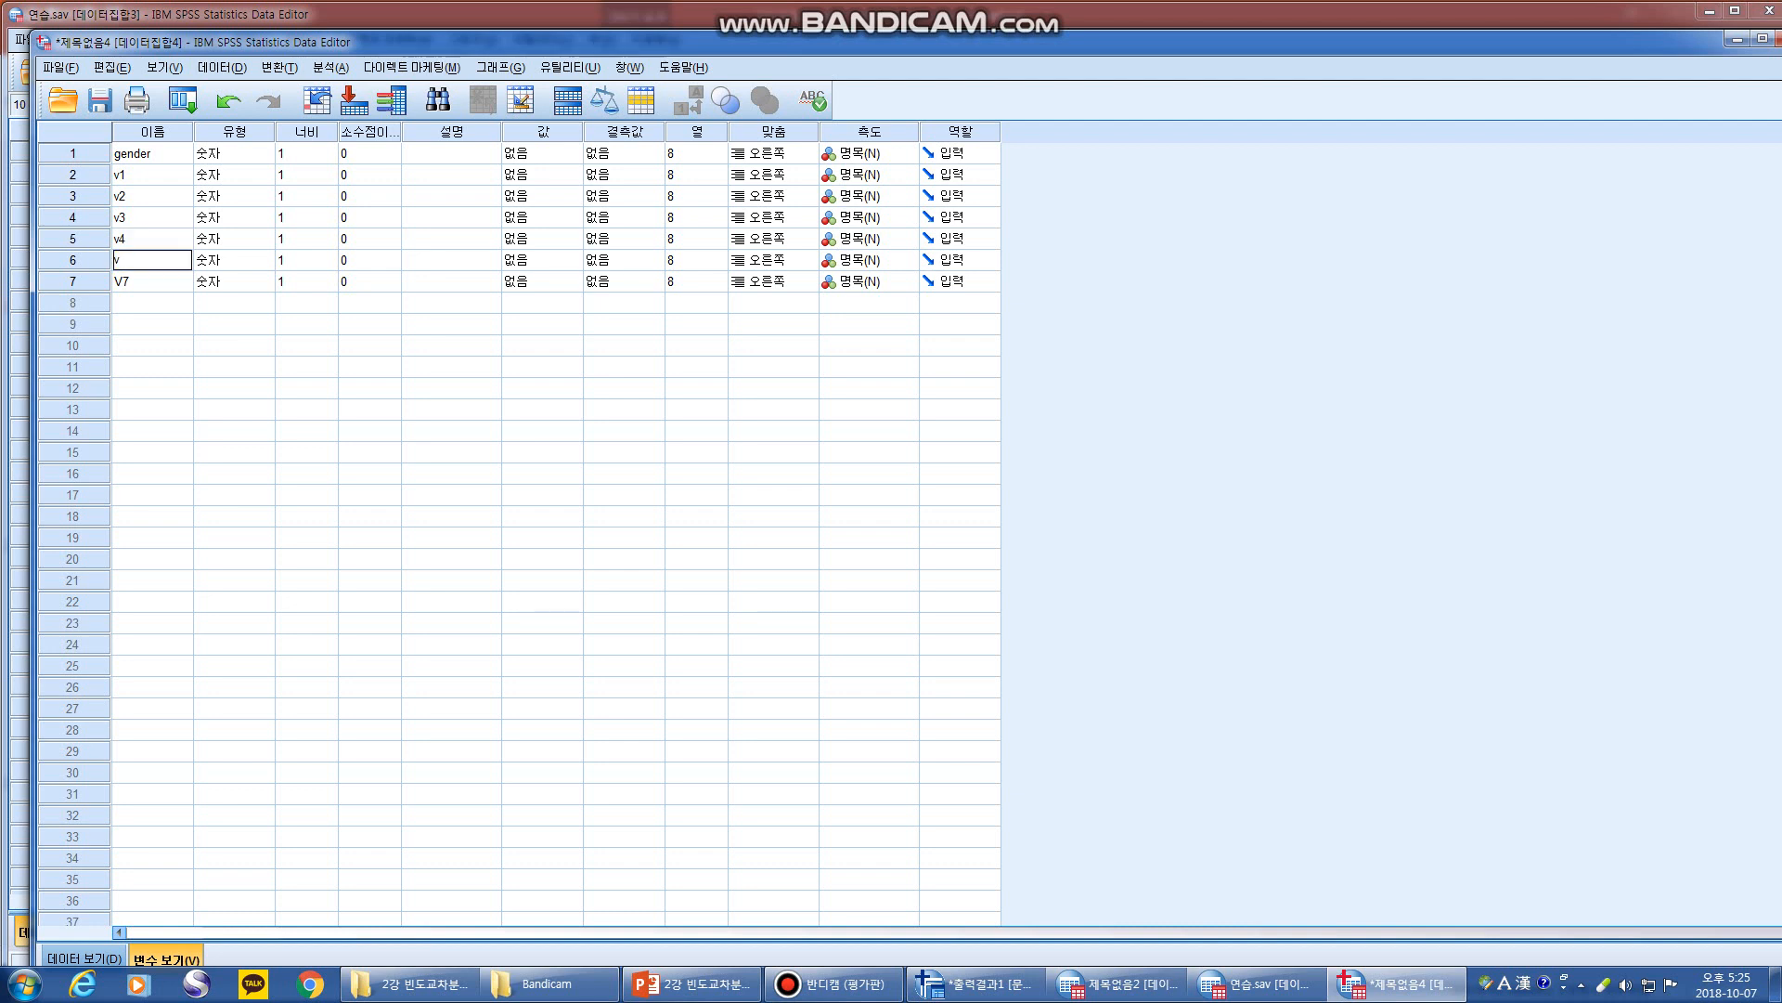
type("5")
key("Return")
type("v6")
key("Return")
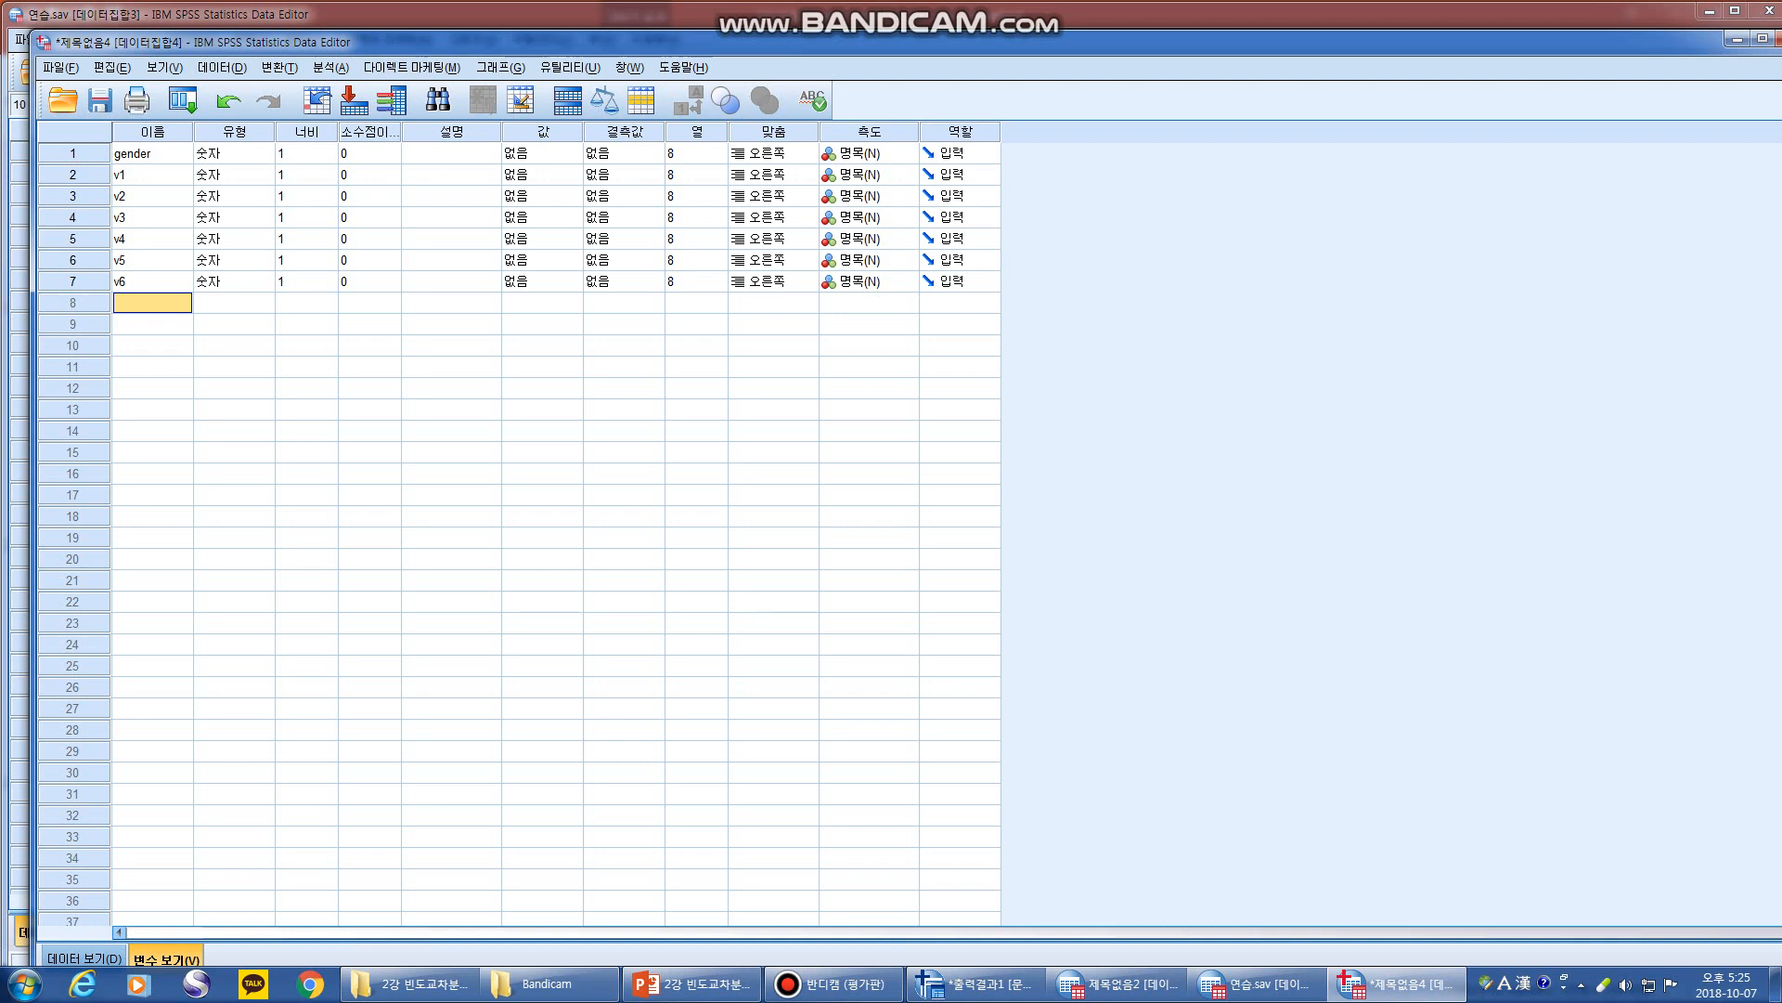
- Minimize the text-imported dataset and review the v1 to v3 values of cases 1 to 10 in 연습.sav
left_click(1736, 39)
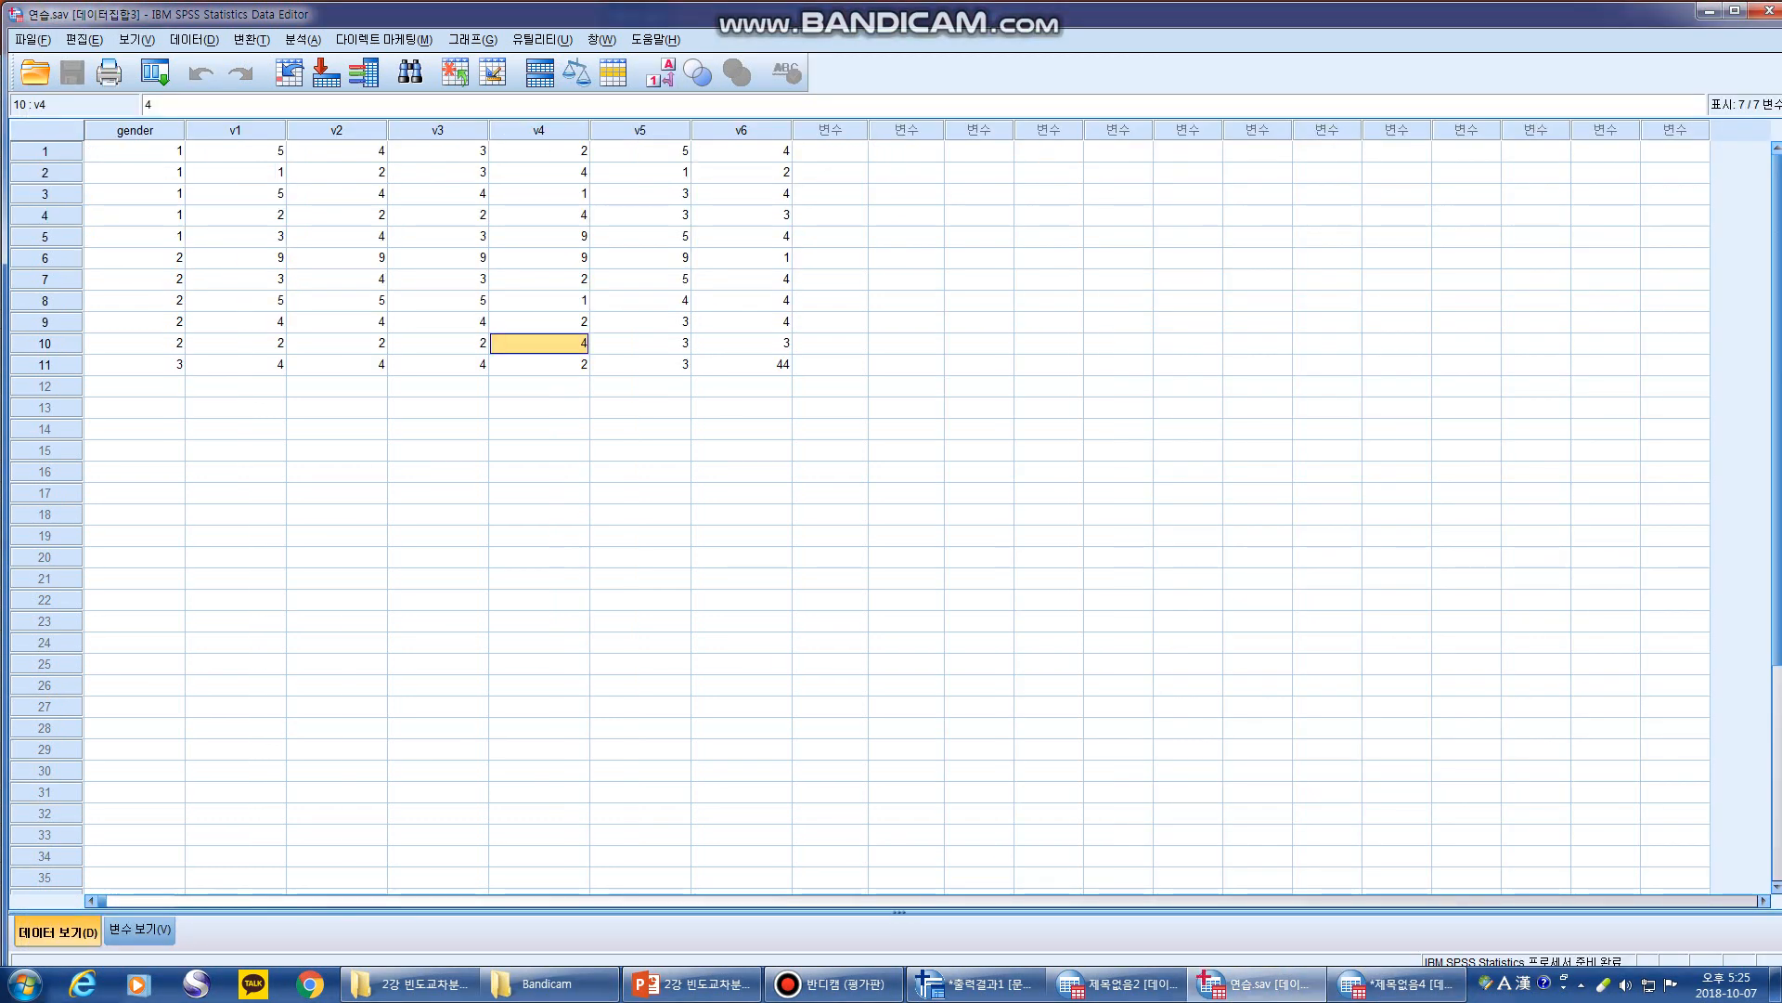
left_click(236, 152)
left_click_drag(236, 152, 437, 343)
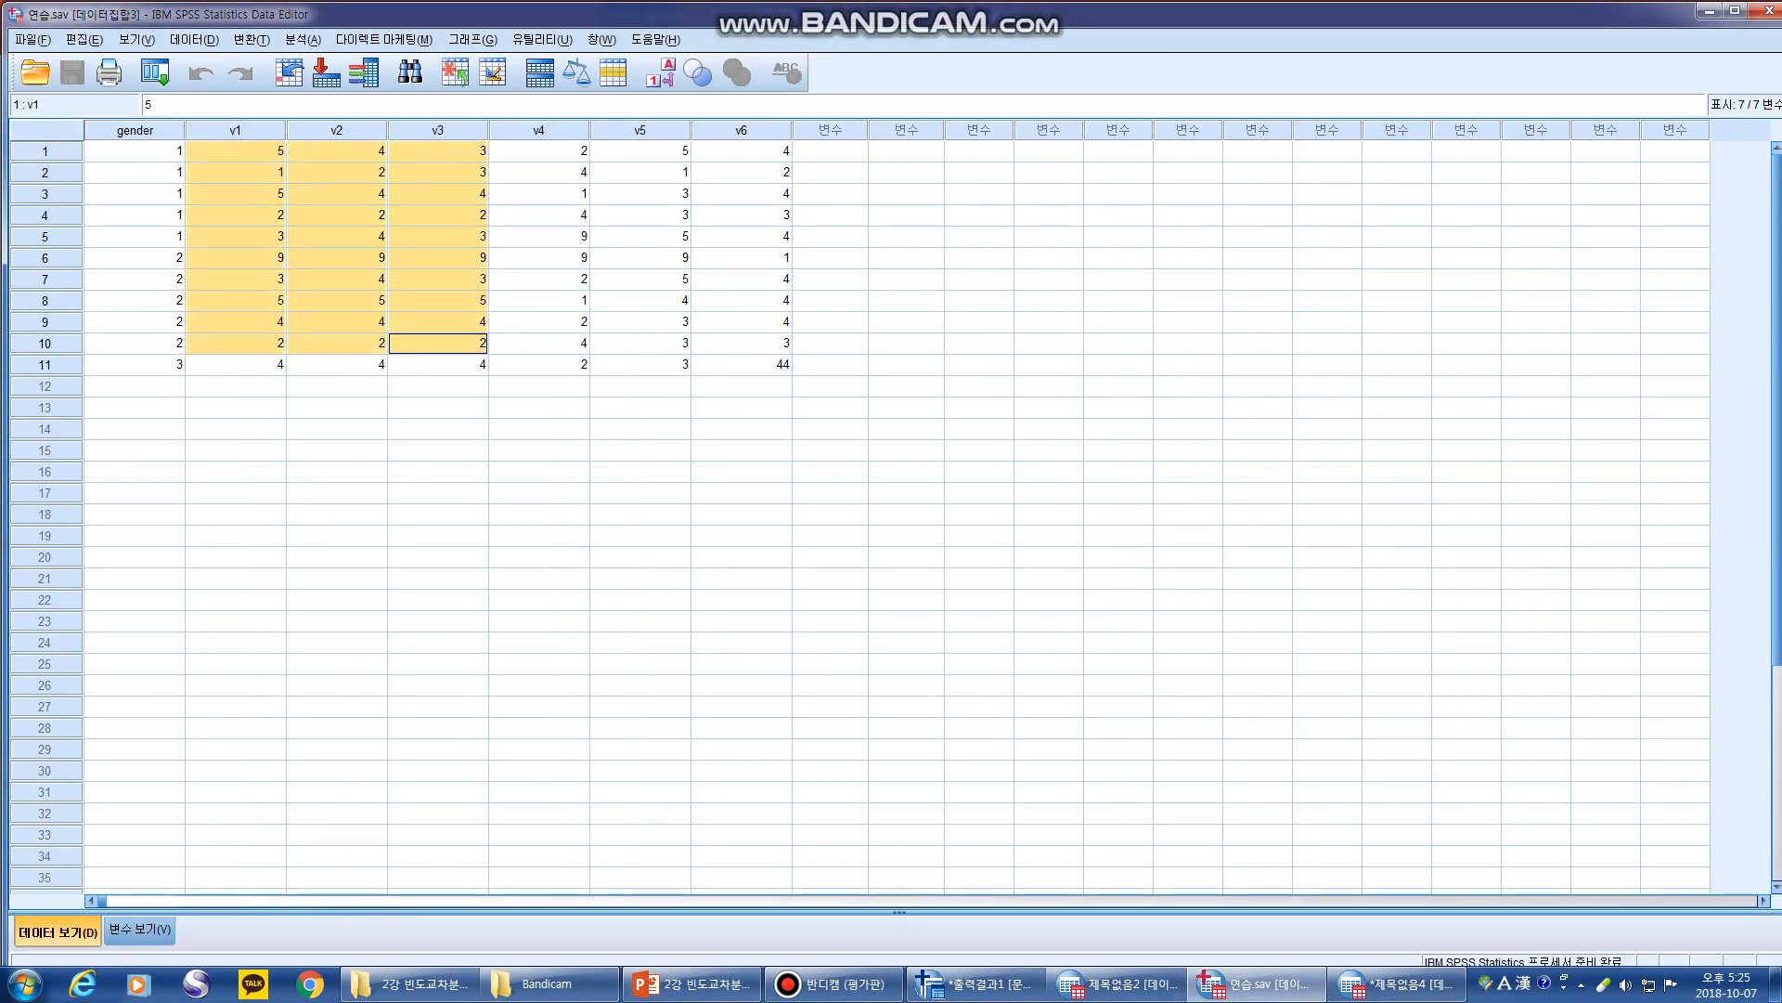
left_click(539, 280)
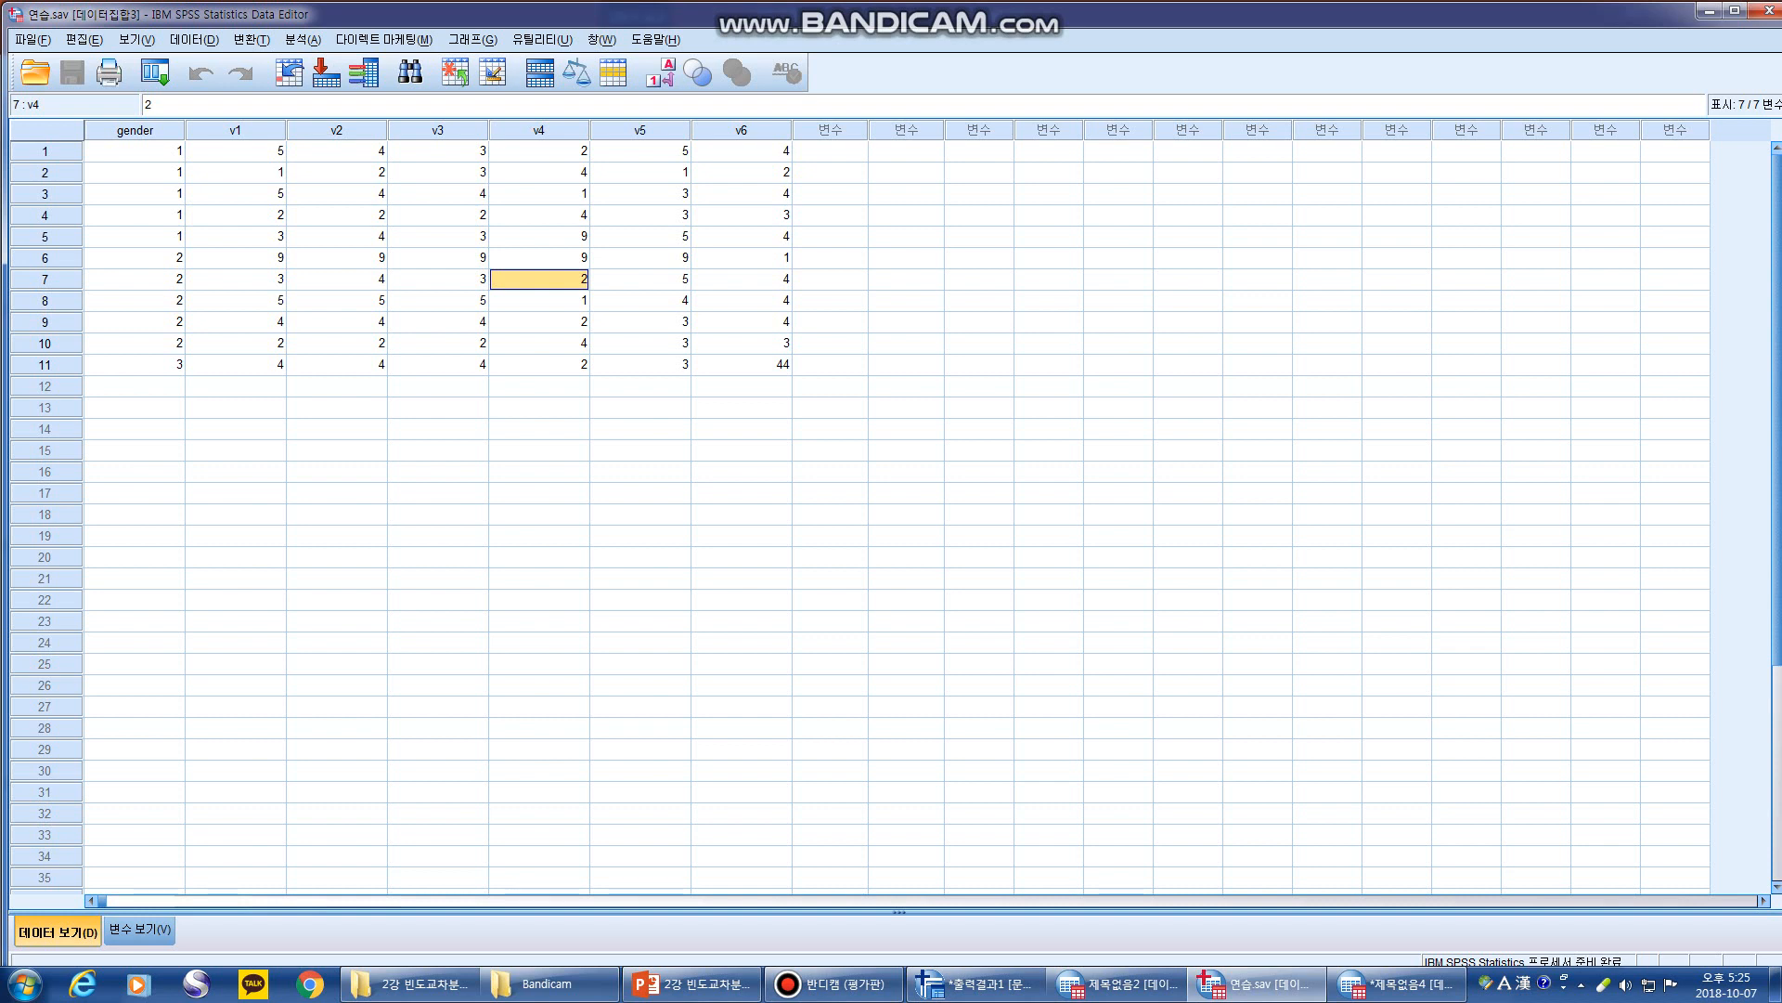